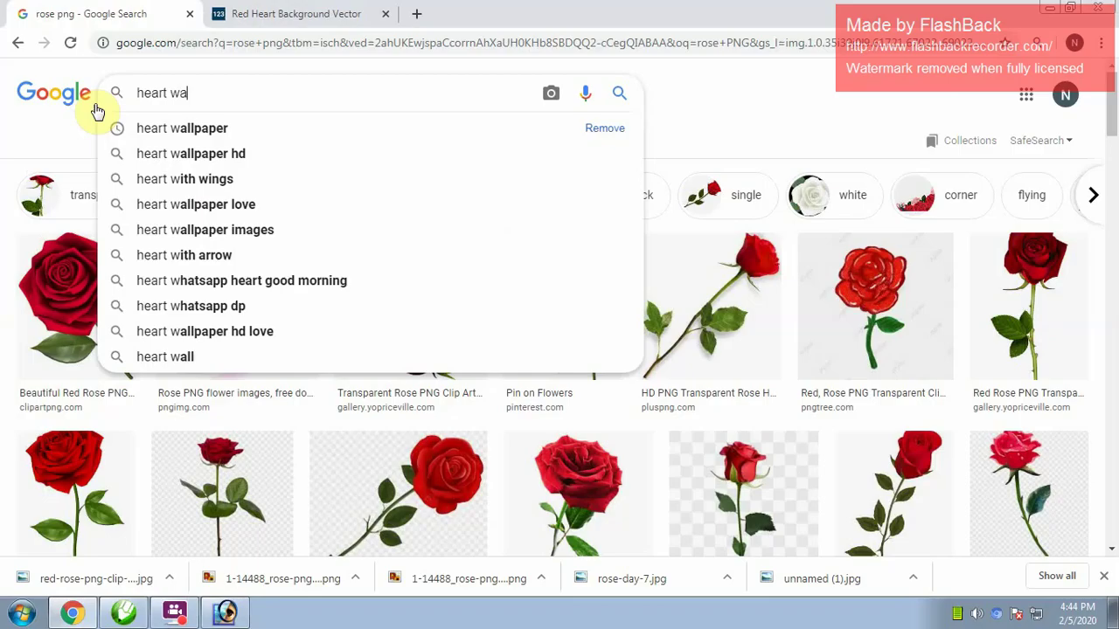
Run a Google Images search for 'heart wallpaper'
text(lpaper)
key(Return)
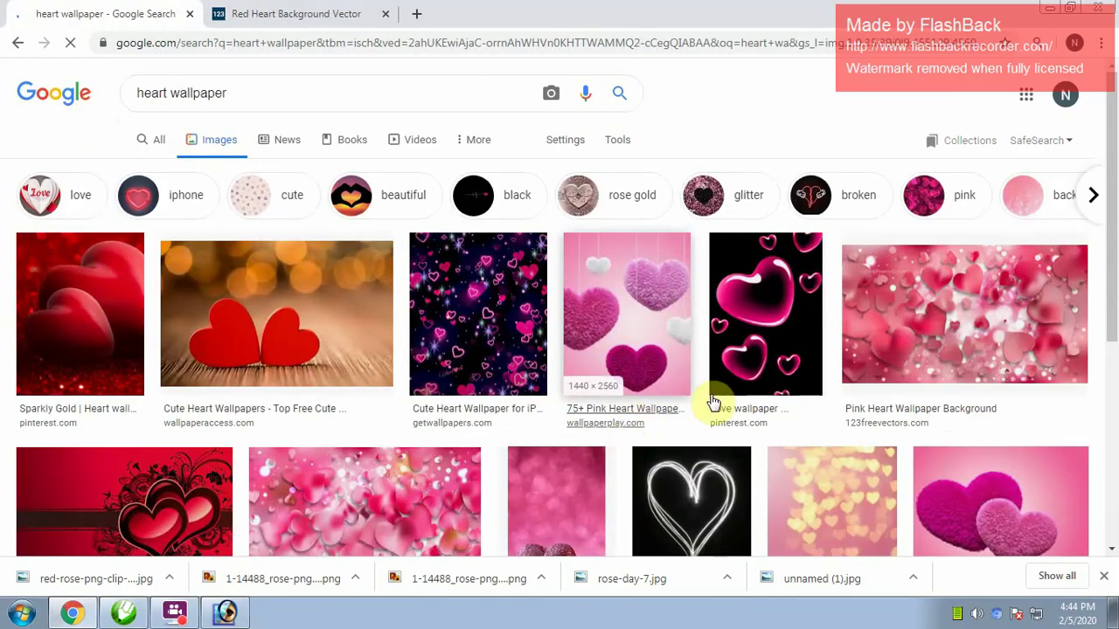
Copy the Cute Heart Wallpapers photo of two red hearts on wood and return to CorelDRAW
mouse_move(964, 314)
scroll(1115, 339, down, 4)
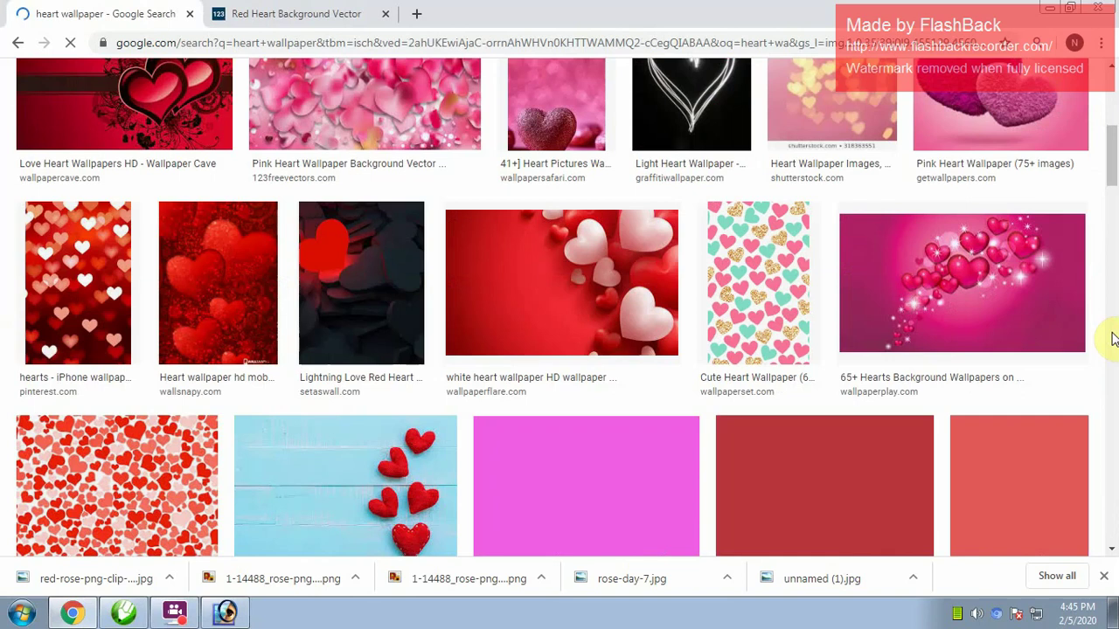
scroll(1092, 339, up, 5)
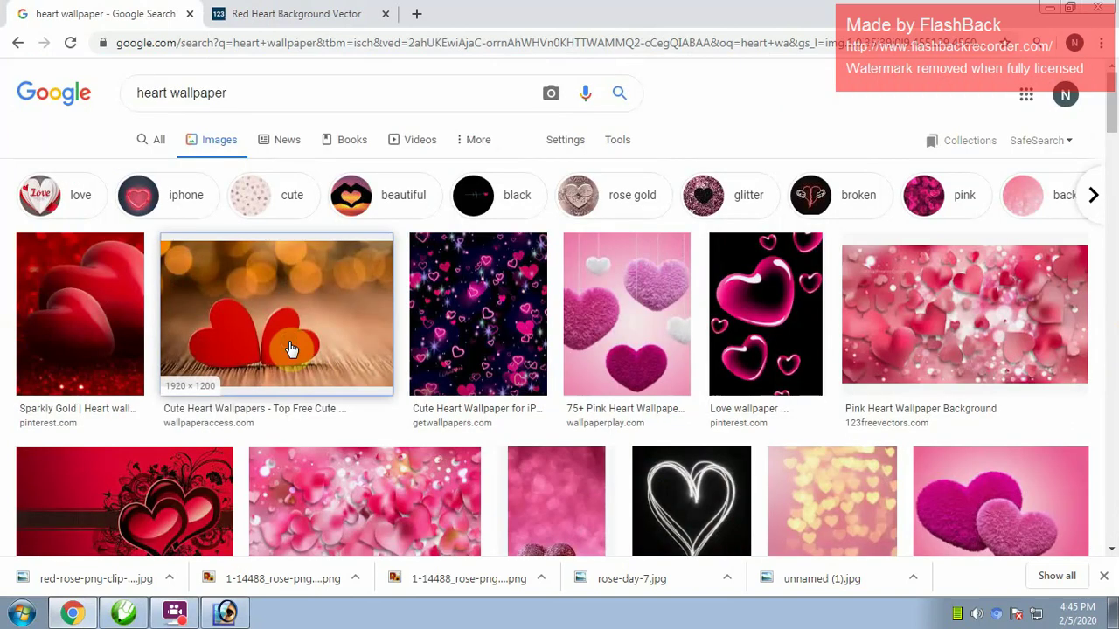
click(295, 345)
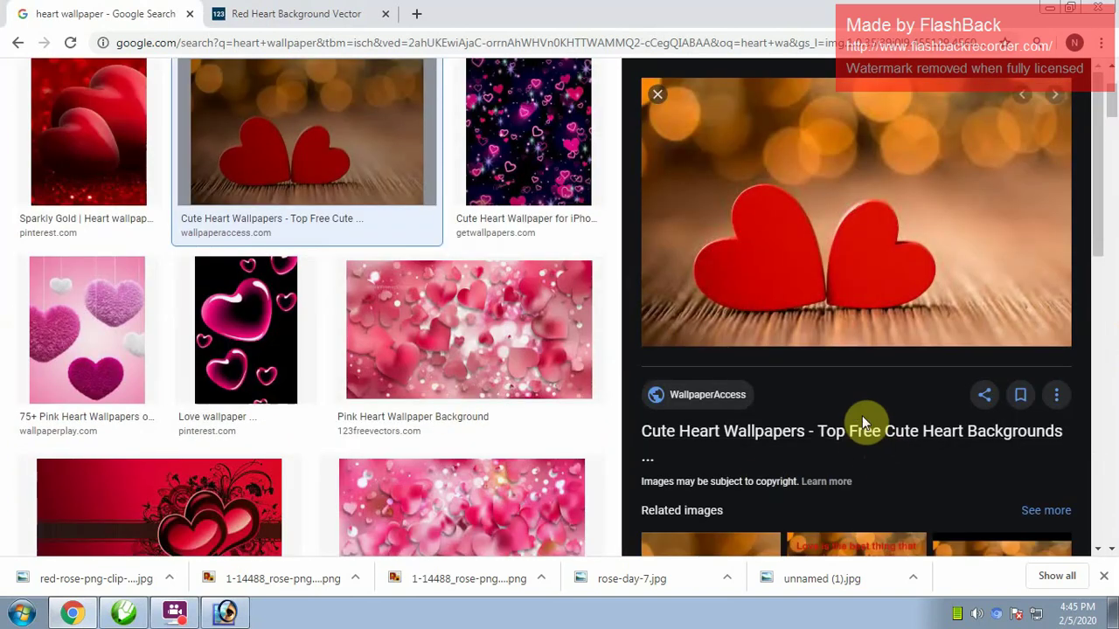
right_click(823, 215)
click(881, 377)
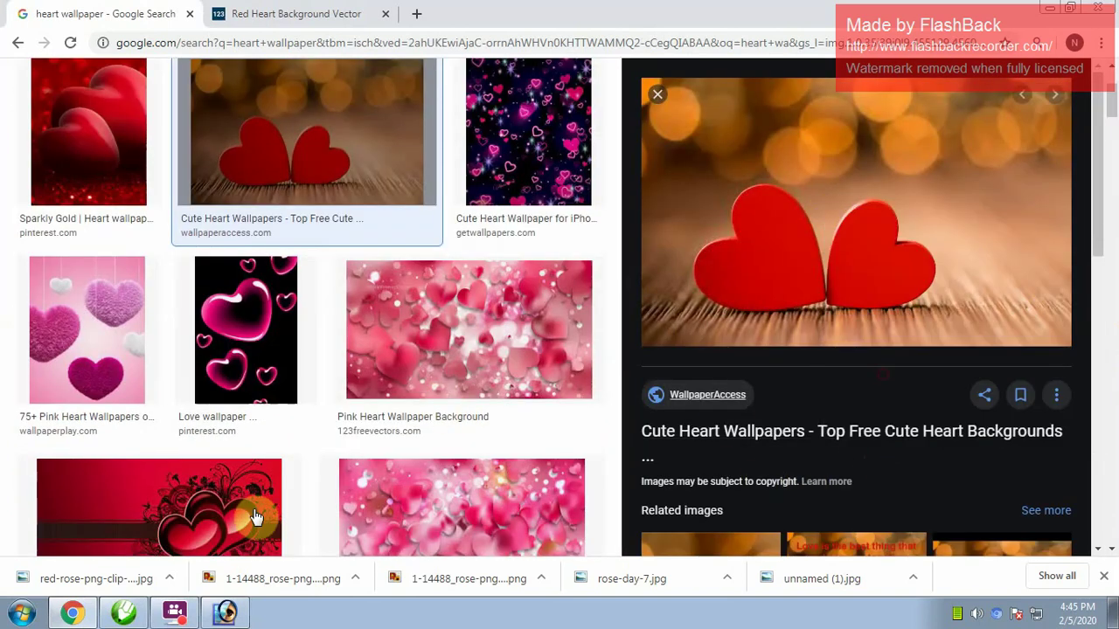
click(146, 619)
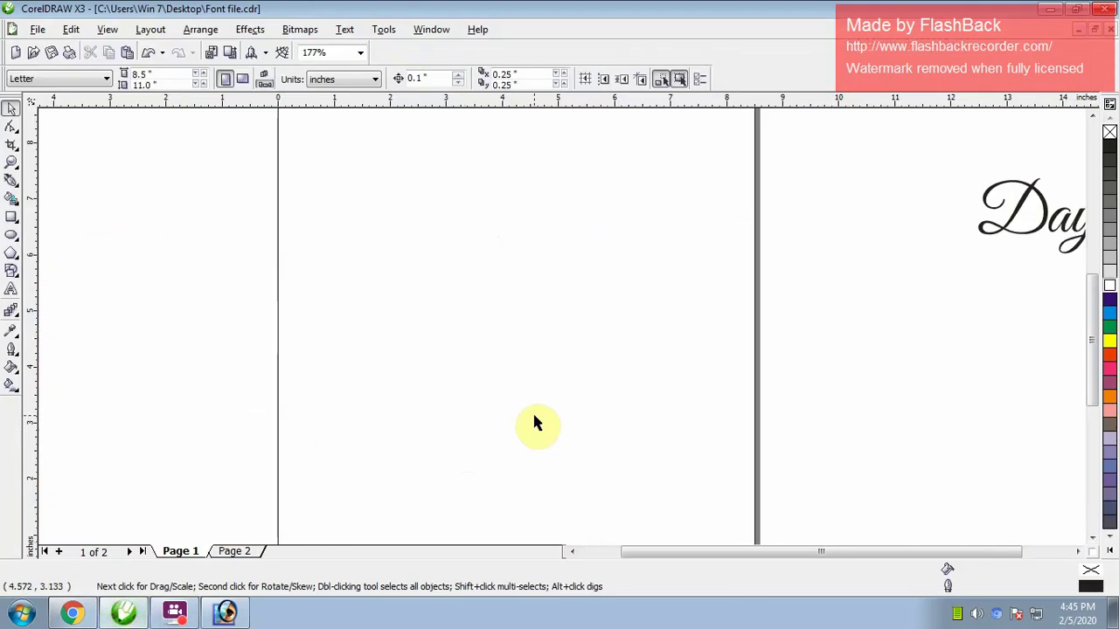
Paste the hearts photo into the drawing and size it to 8 inches wide
key(ctrl+v)
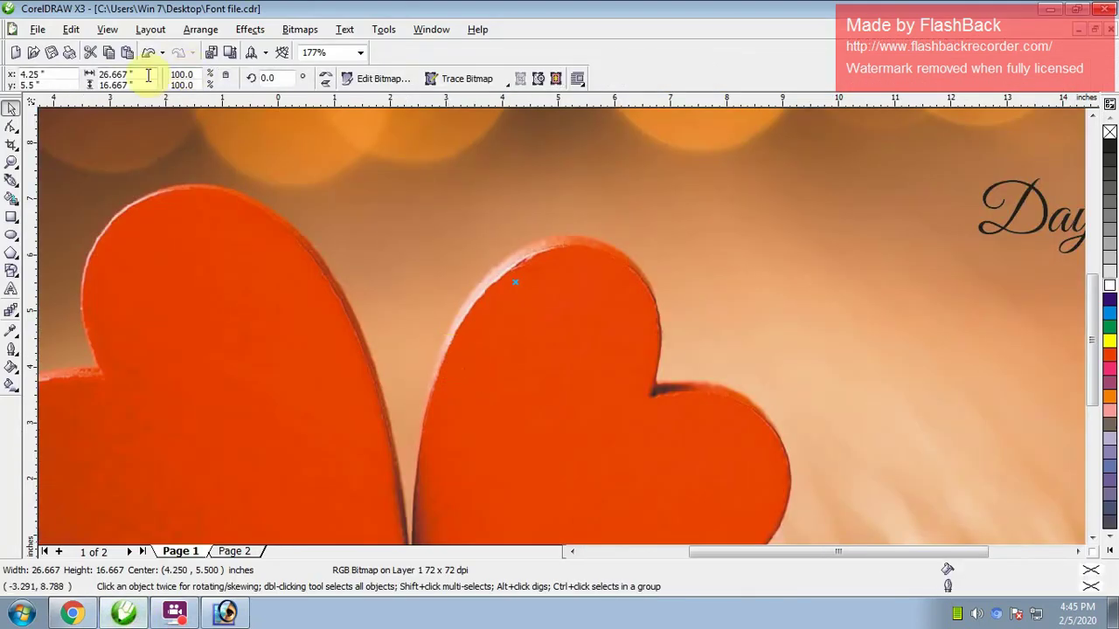
text(10)
key(Return)
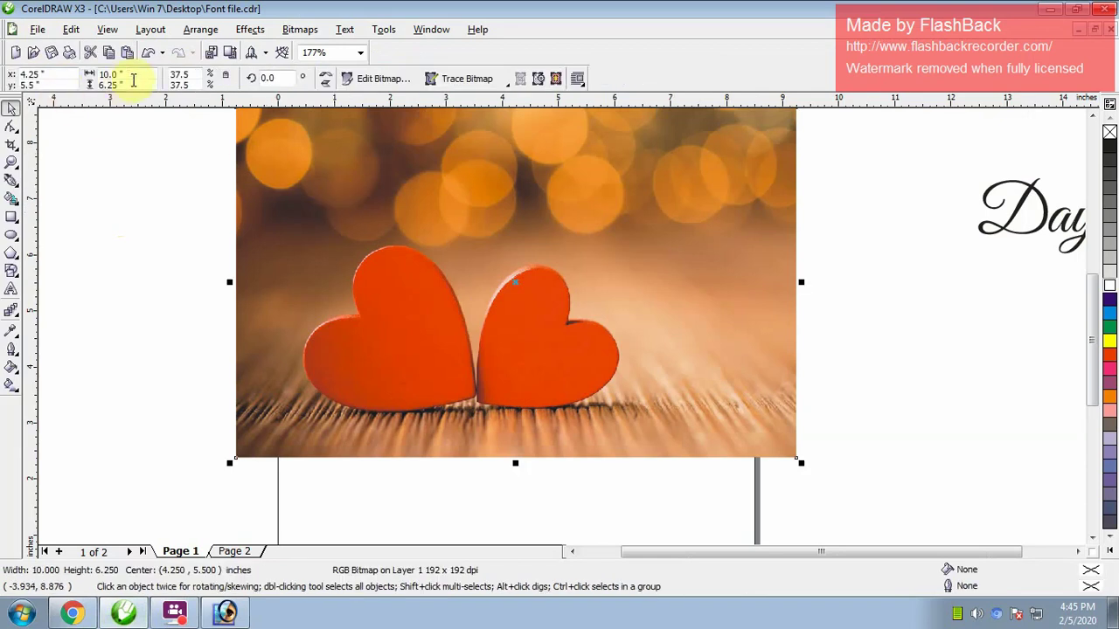
text(8)
key(Return)
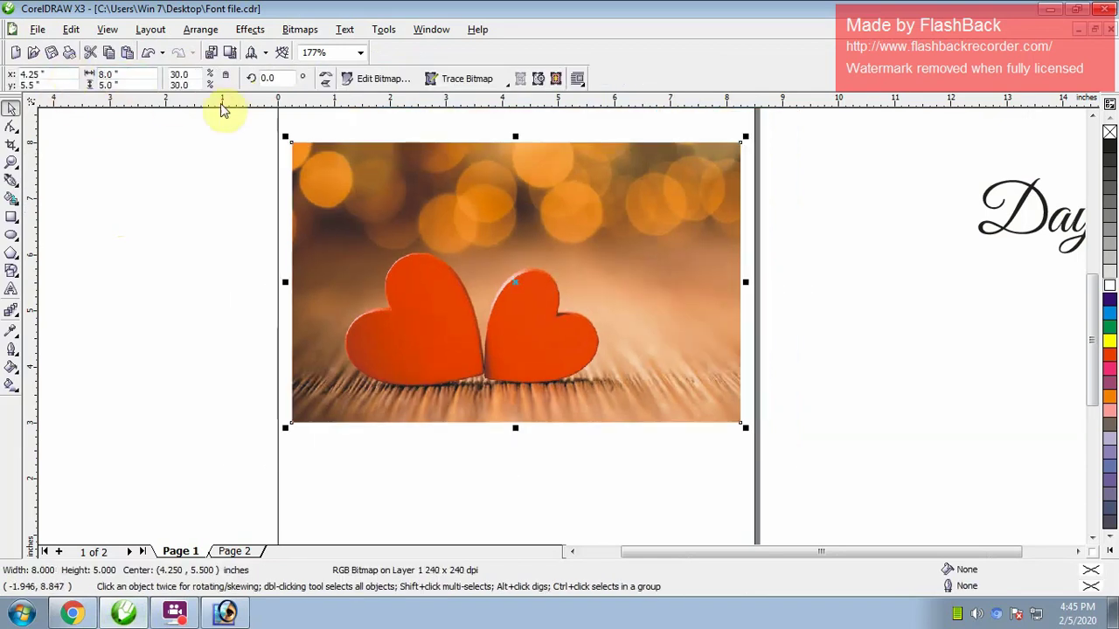
key(z)
right_click(463, 288)
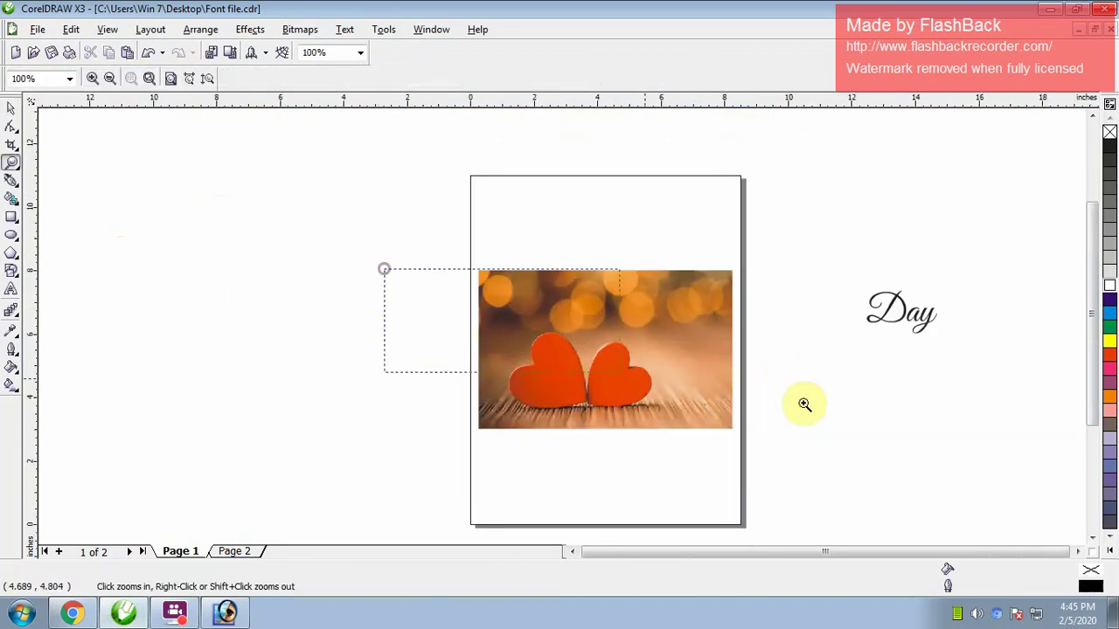
key(space)
scroll(826, 393, up, 2)
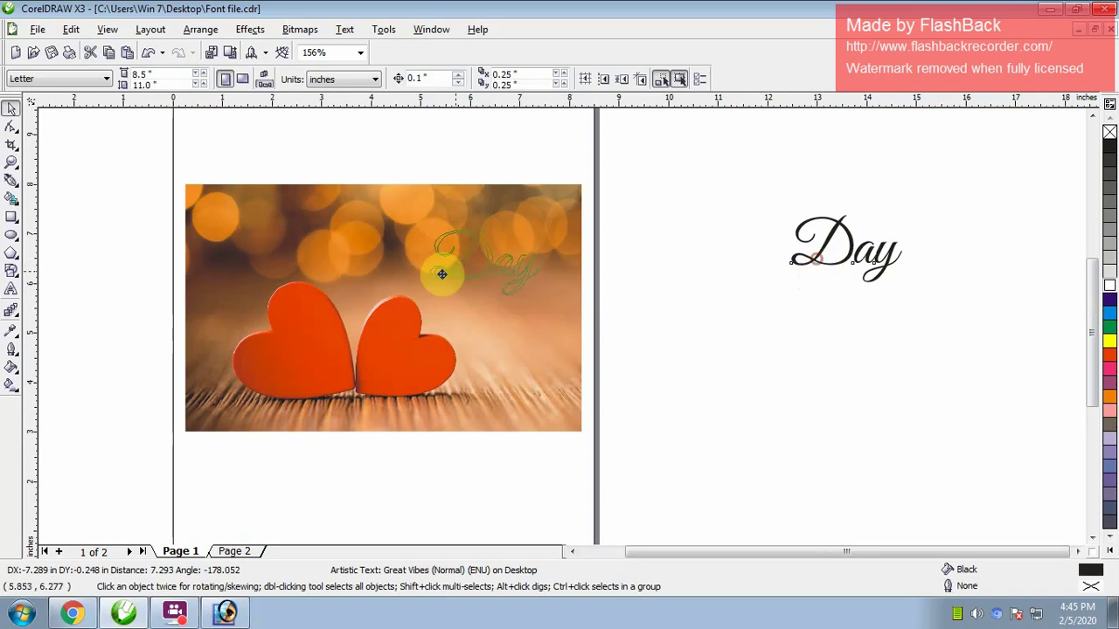
Move the Day text onto the photo, retype it as 'Happy Rose Day', and shift Rose right
drag(819, 266, 397, 262)
key(z)
scroll(733, 503, up, 1)
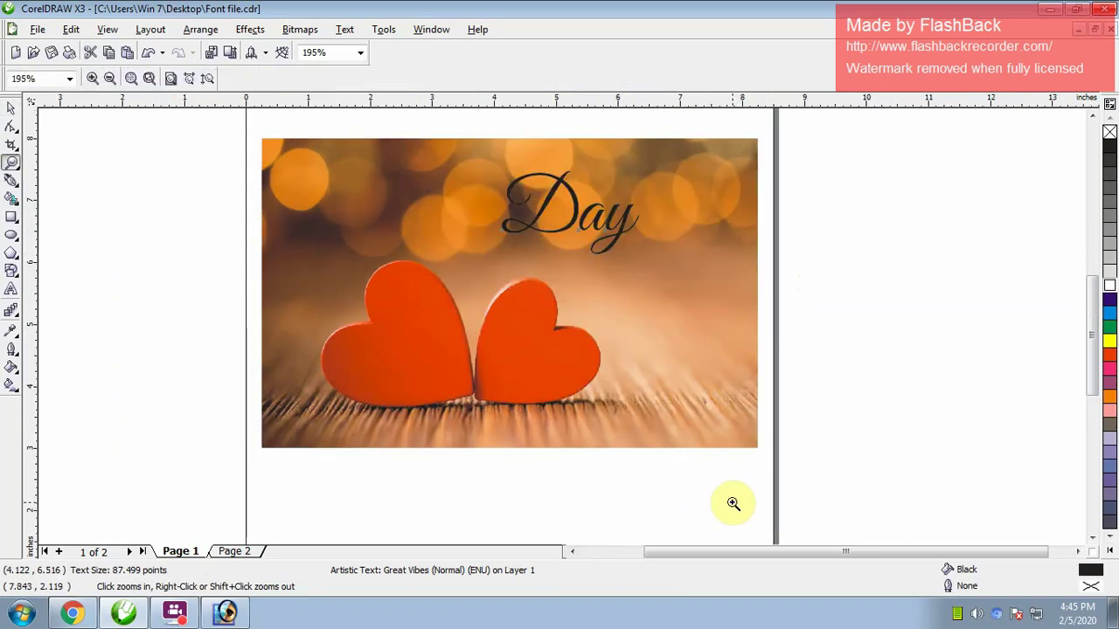
key(F8)
key(ctrl+a)
text(H)
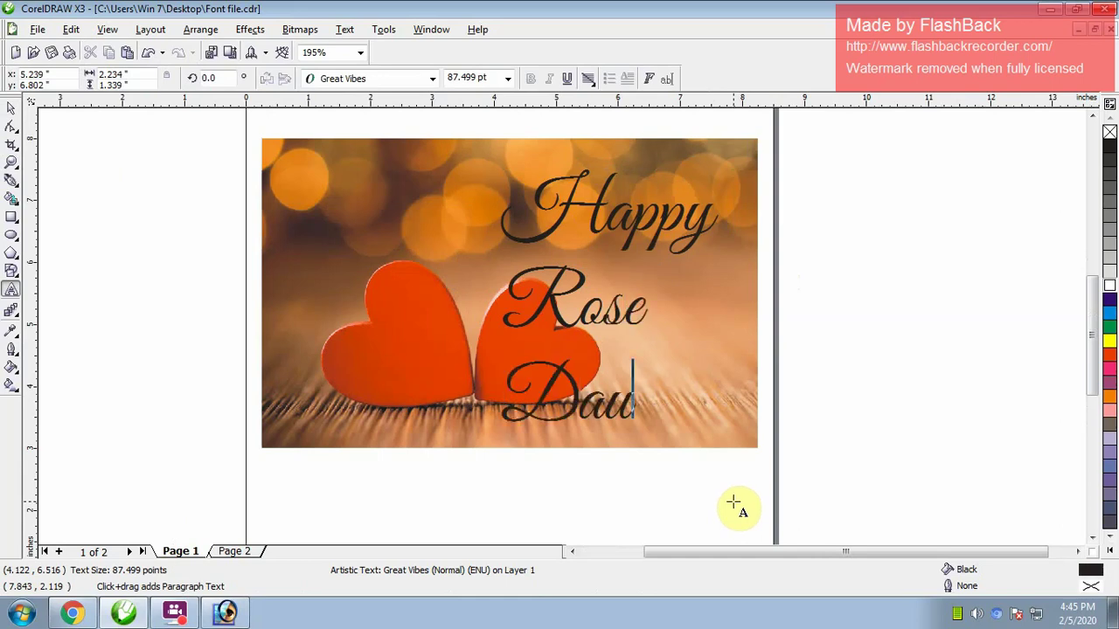
key(ctrl+space)
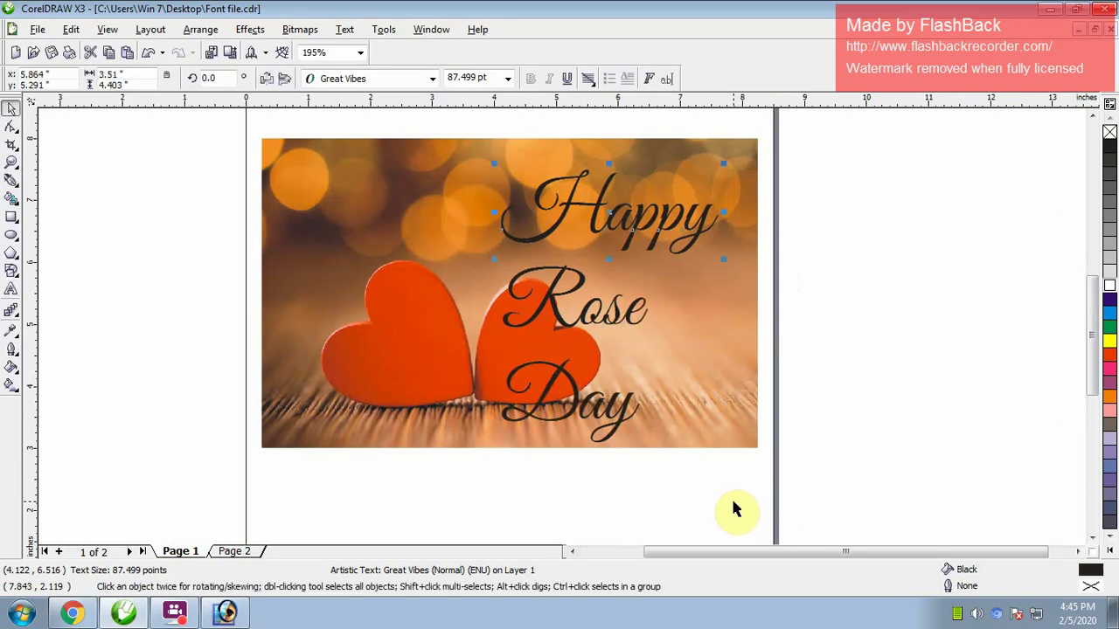
click(844, 384)
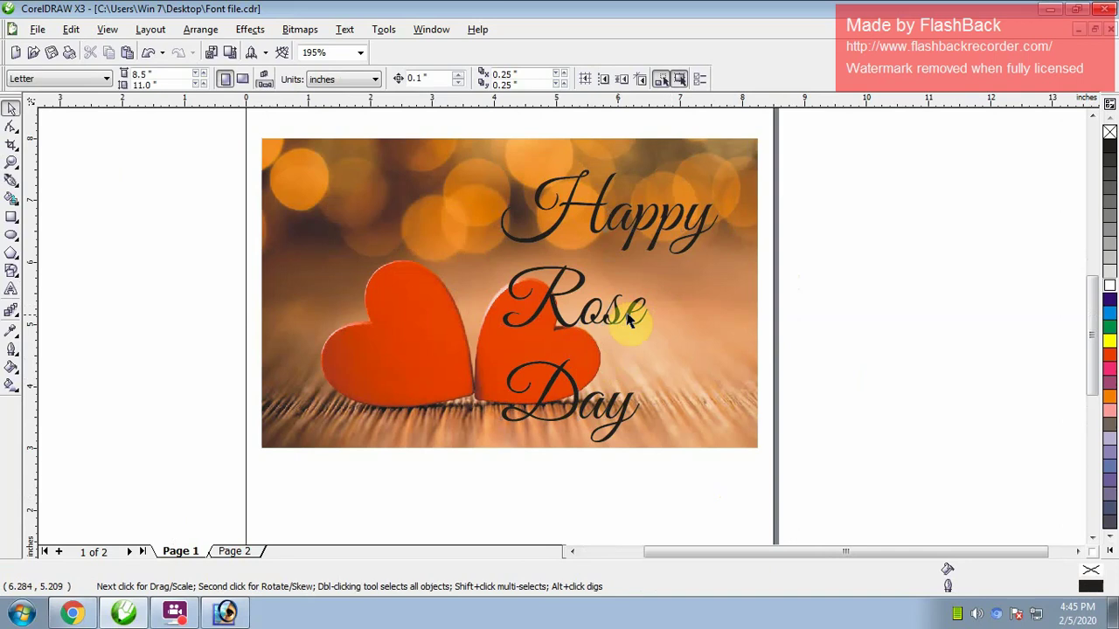
drag(584, 327, 684, 345)
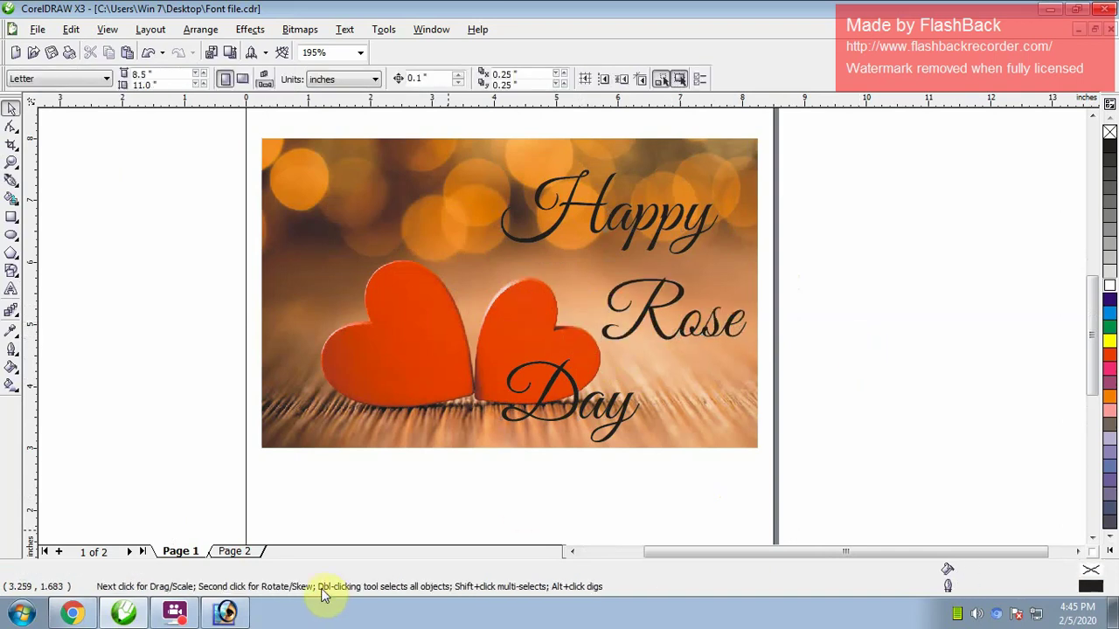
Pick the rose PNG file from the desktop to add to the card
key(super+d)
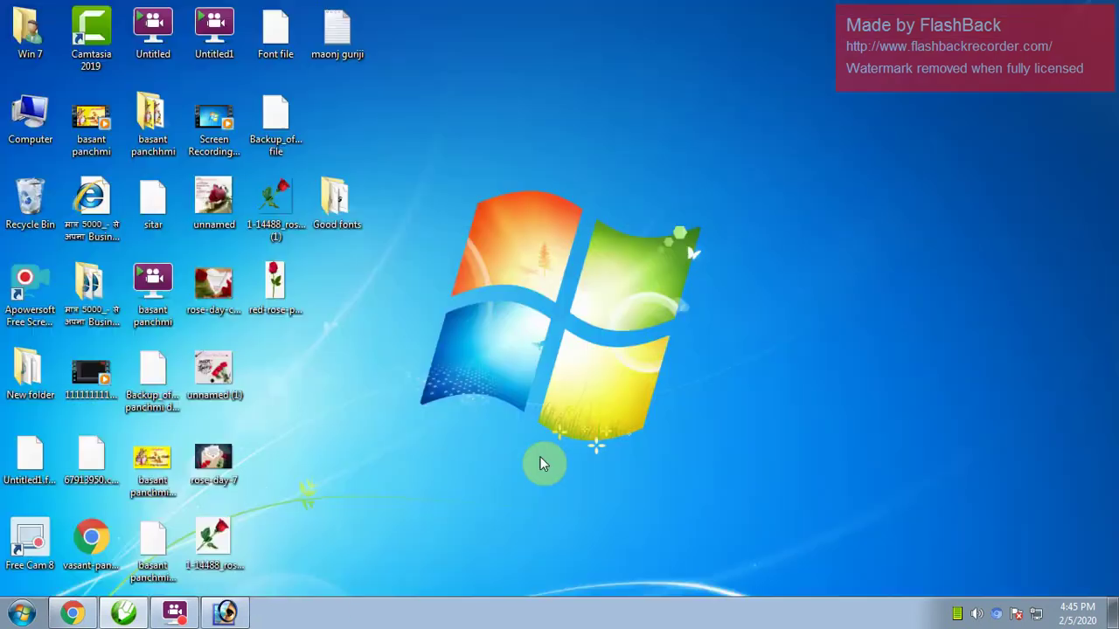
click(298, 245)
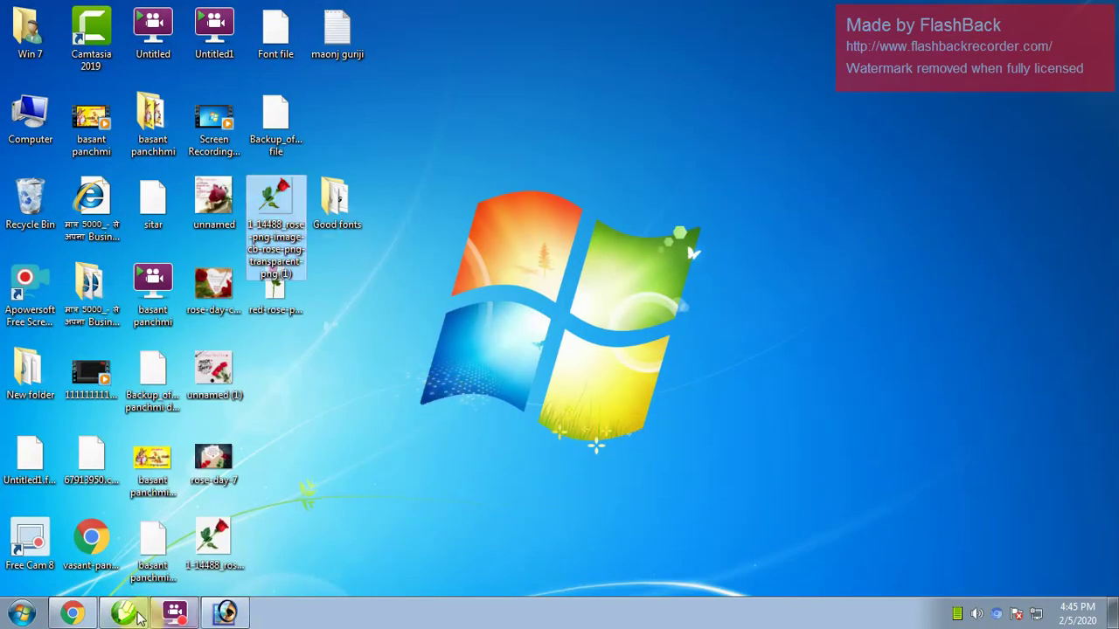
click(131, 615)
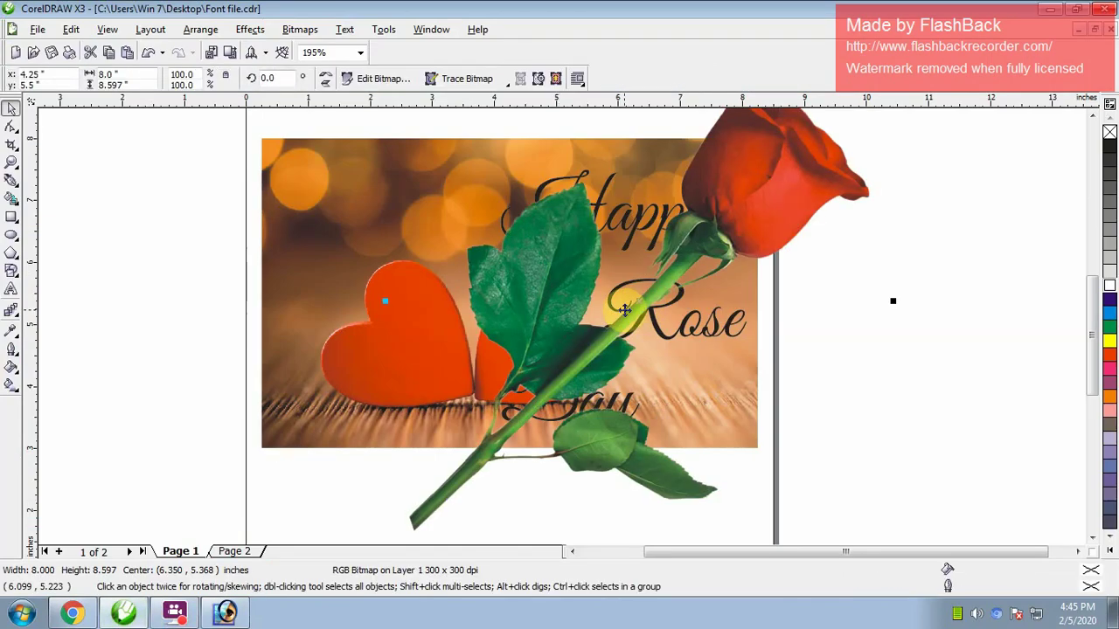
Shrink the rose bitmap and place it on the card
key(F4)
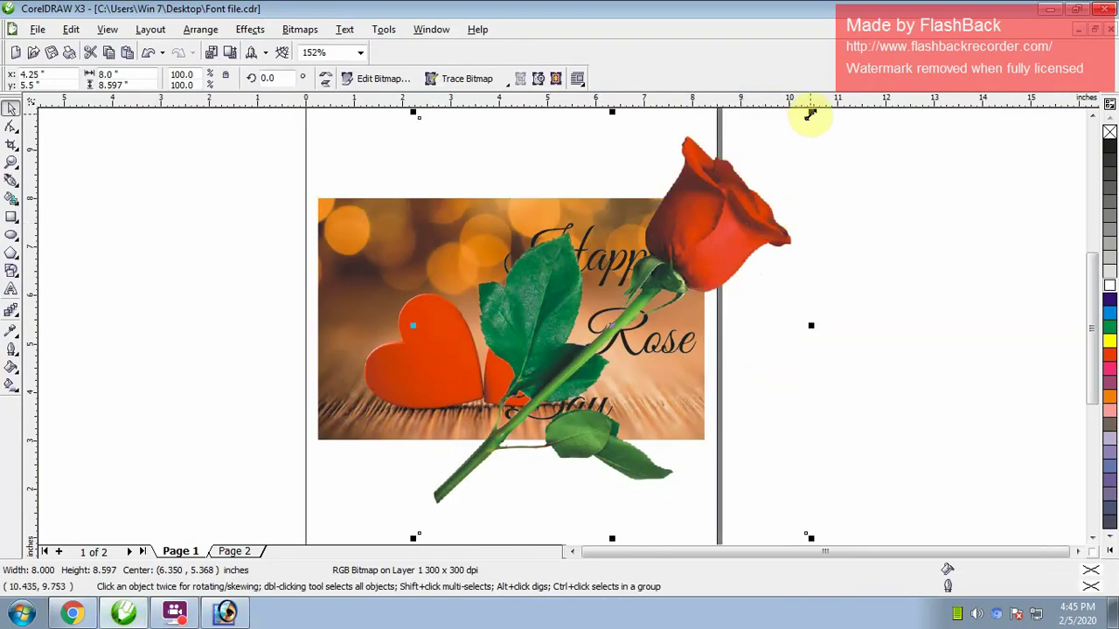
drag(806, 112, 600, 334)
drag(553, 402, 480, 313)
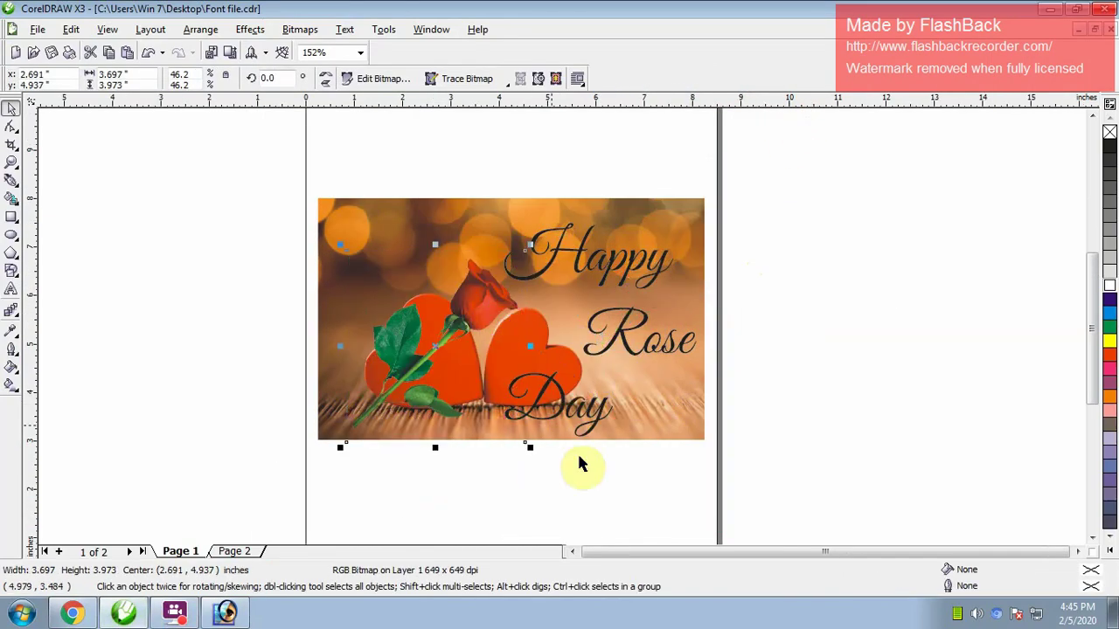
key(z)
drag(183, 165, 715, 443)
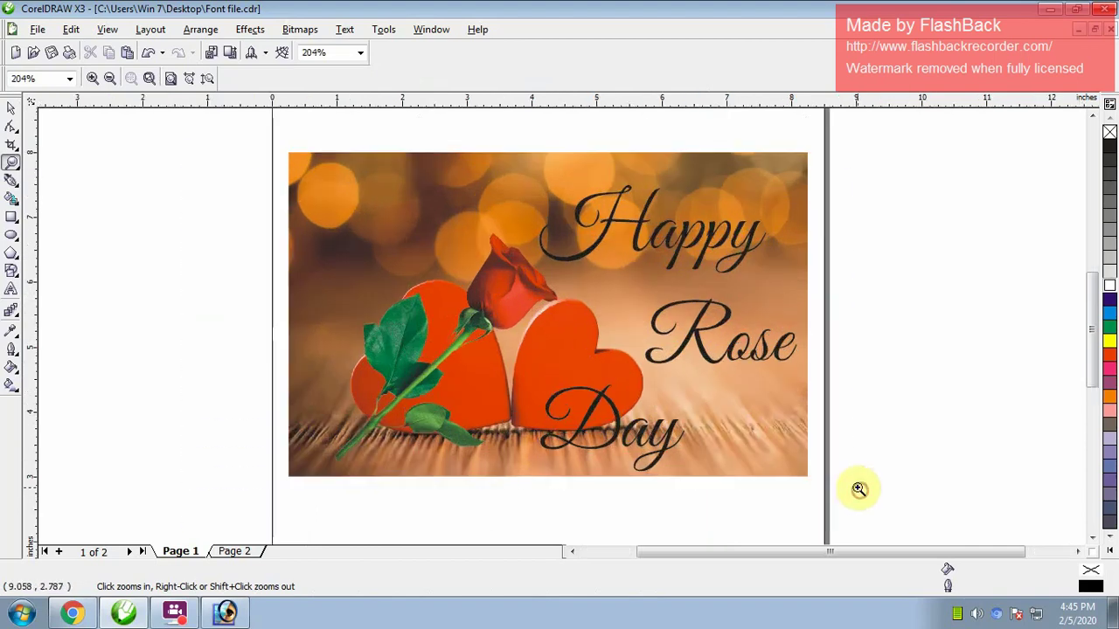
key(space)
drag(527, 351, 559, 270)
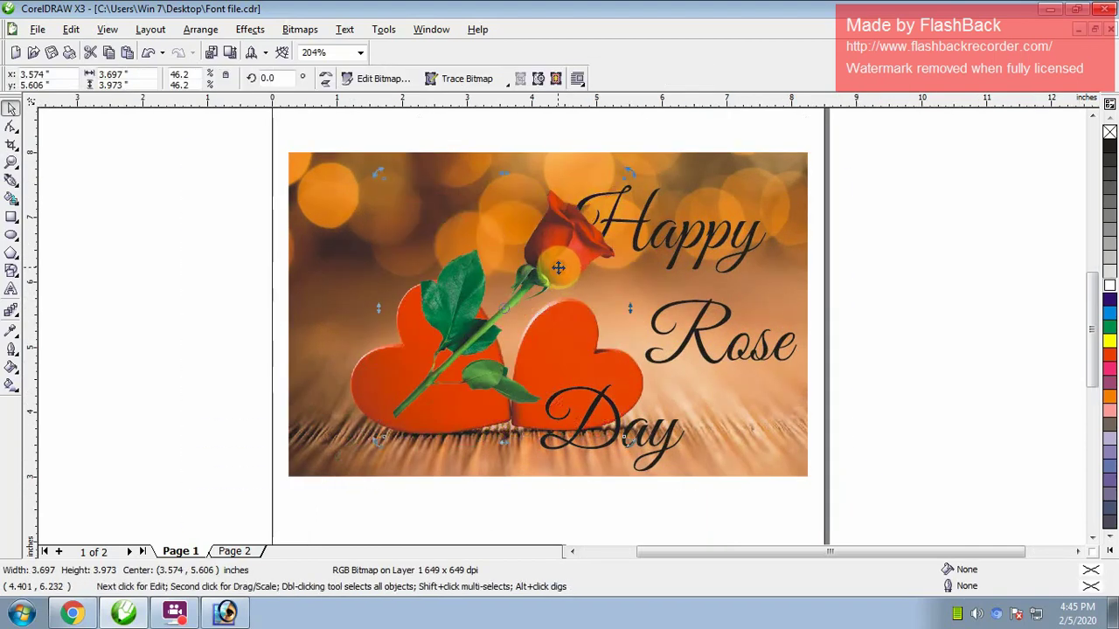
Mirror the hearts photo horizontally and move the rose to the card's left side
click(330, 223)
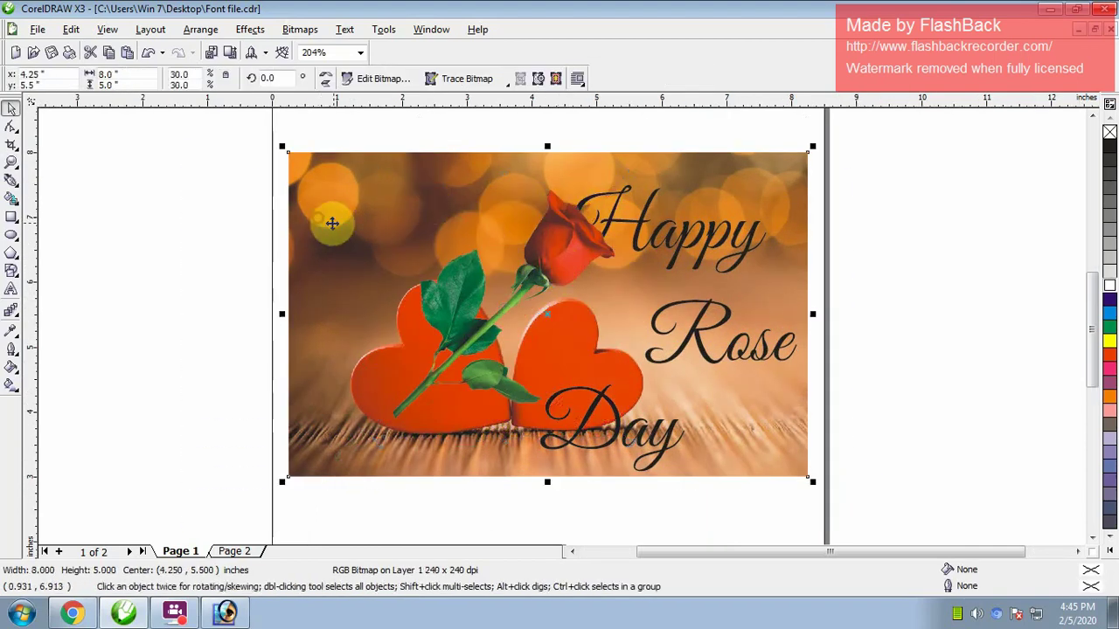
click(329, 78)
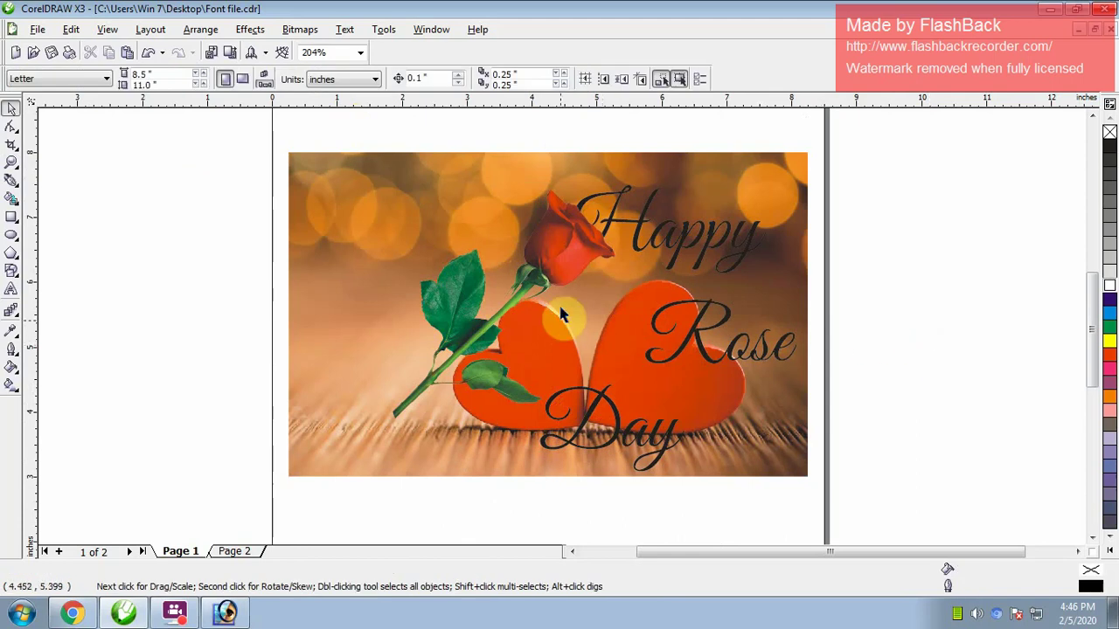
drag(564, 293, 472, 315)
click(932, 342)
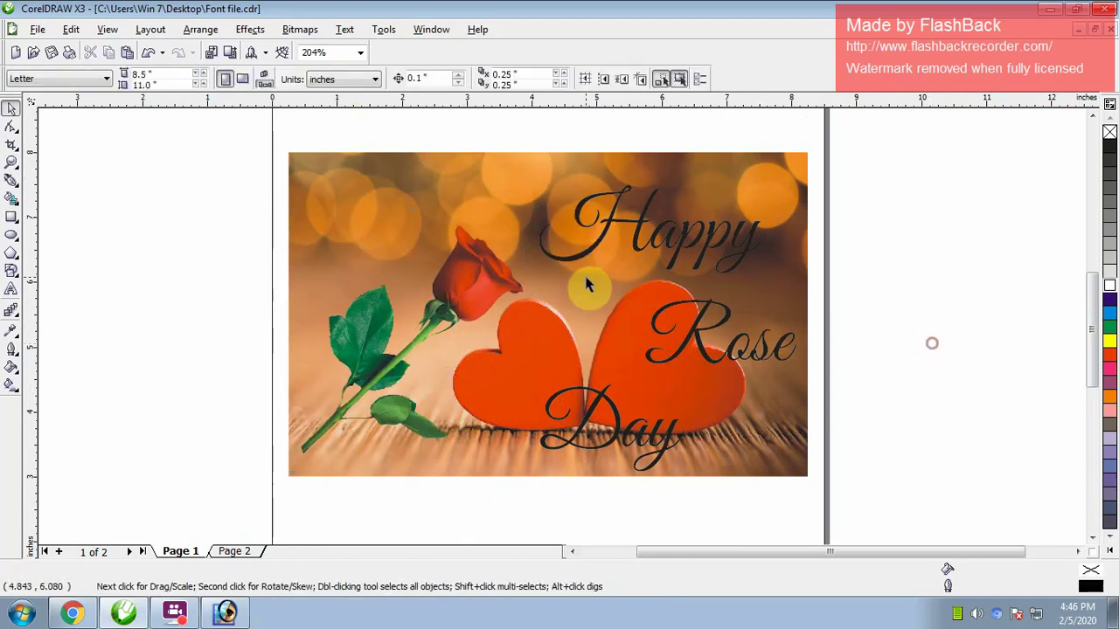
key(z)
click(1035, 550)
Move Rose left onto the hearts, then move Day right and scale it down
key(space)
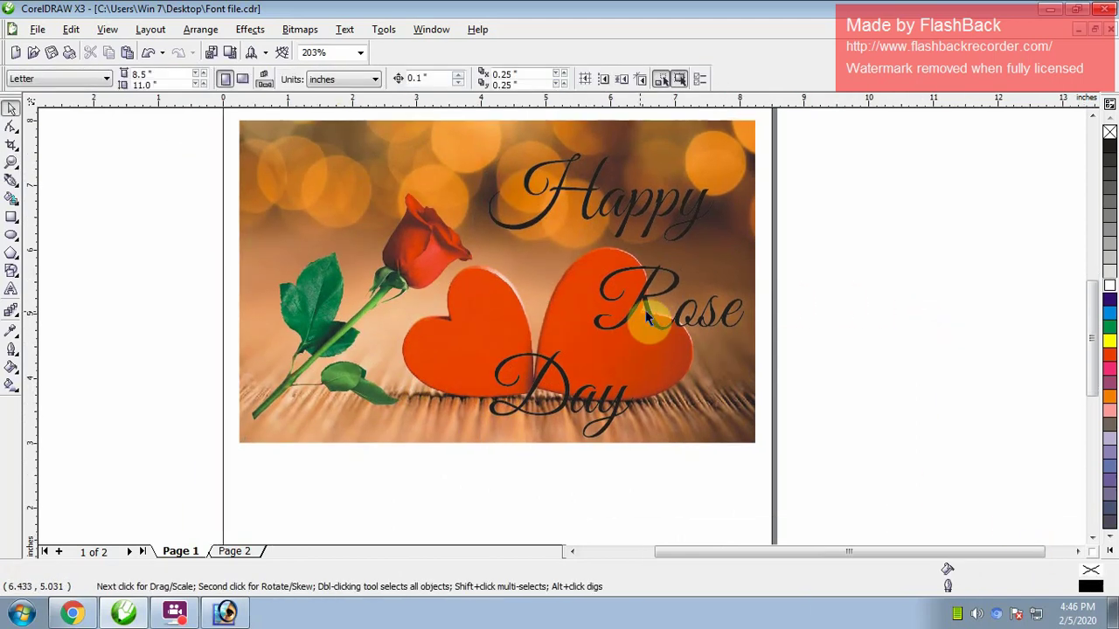
drag(649, 317, 522, 330)
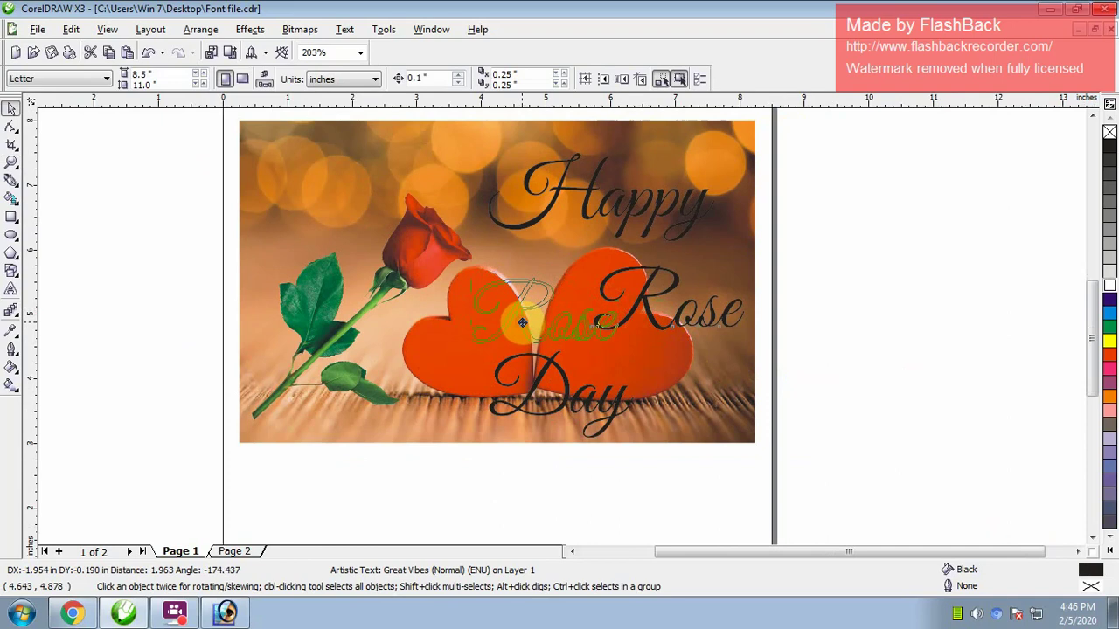
click(925, 305)
drag(572, 411, 641, 397)
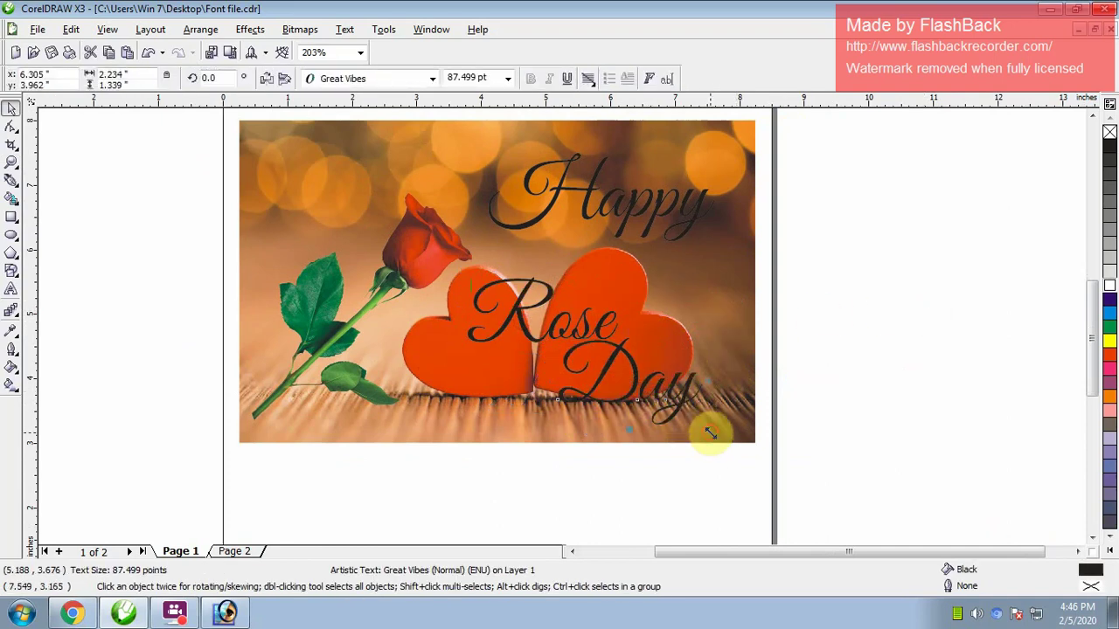
drag(709, 432, 644, 404)
click(849, 370)
Shift Happy left and down onto the rose and Rose right and up
key(h)
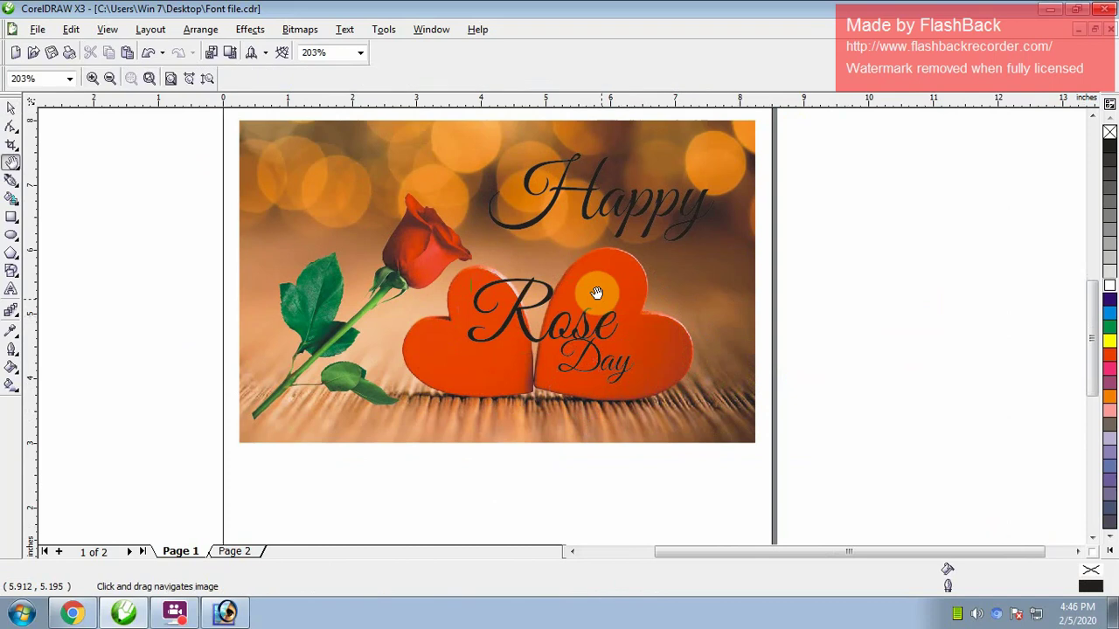
drag(596, 293, 600, 341)
key(z)
drag(142, 158, 917, 511)
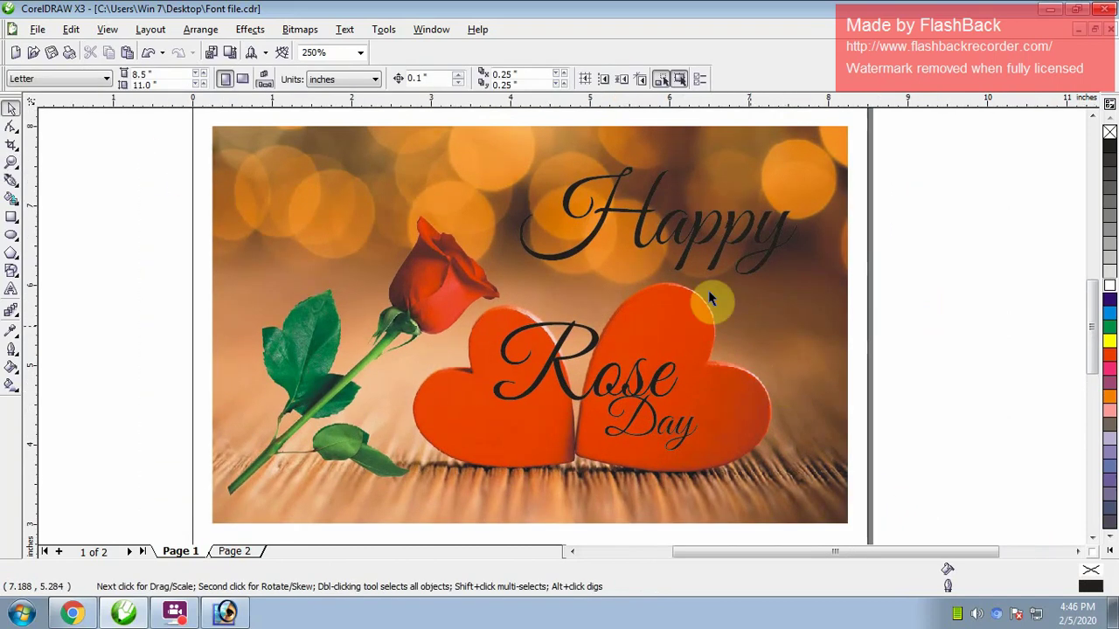
drag(644, 251, 480, 277)
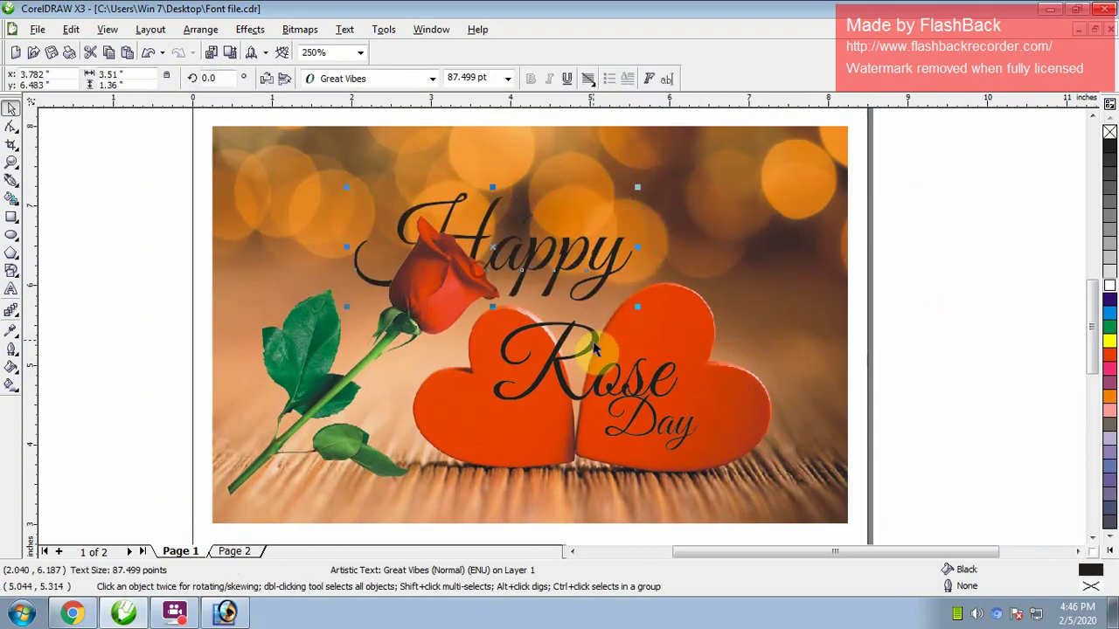
drag(587, 354, 640, 332)
click(989, 325)
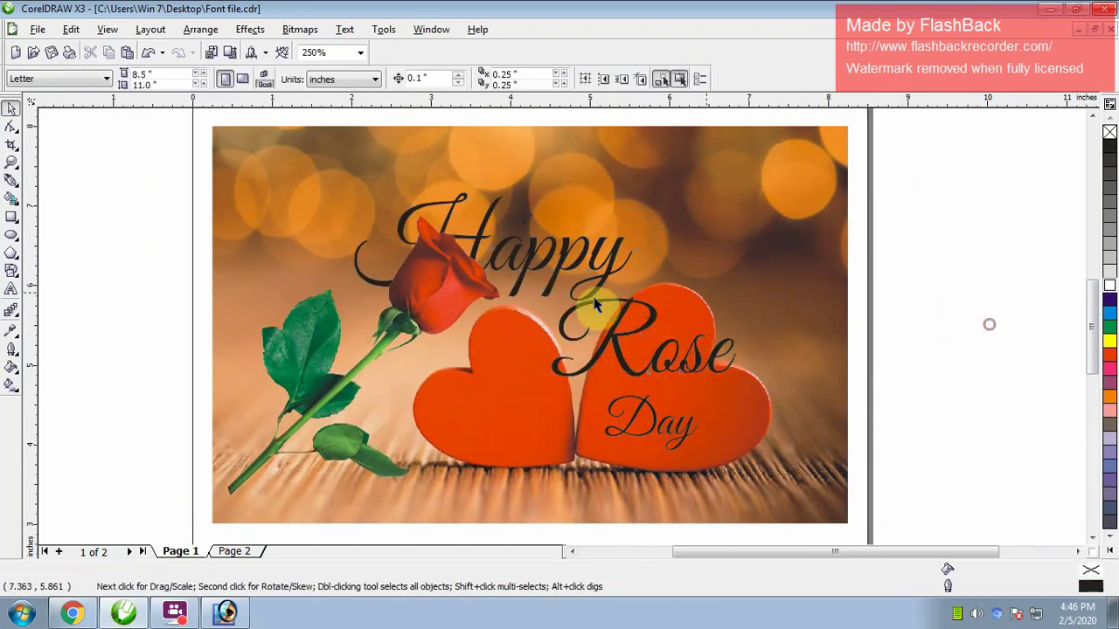
click(452, 291)
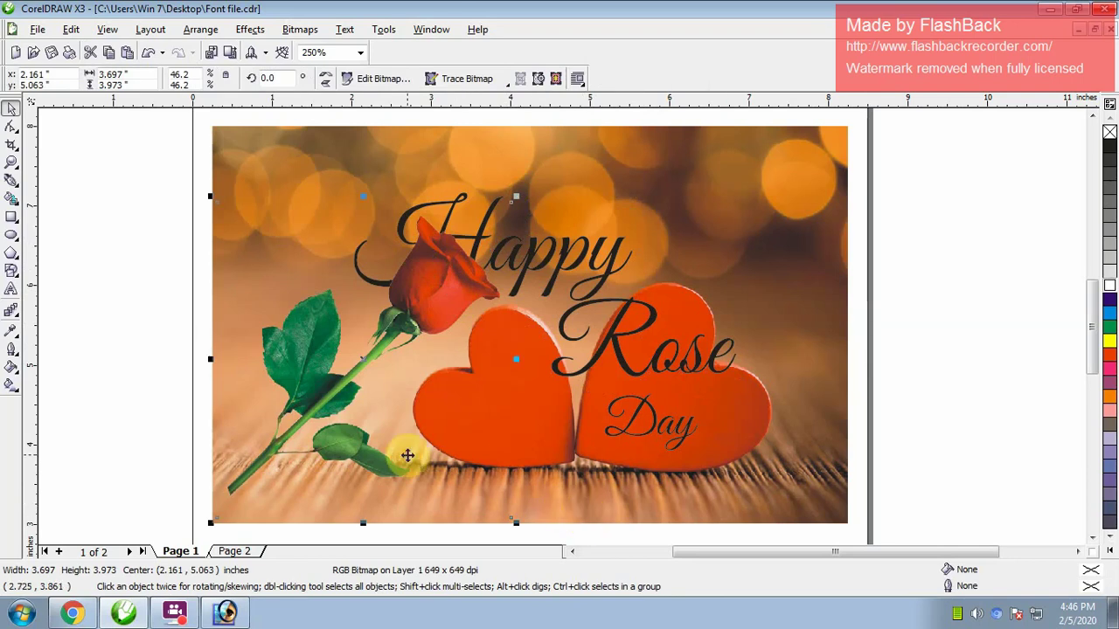
Adjust the rose bitmap's bottom nodes so the stem reaches the card's lower-left corner
key(F10)
drag(110, 467, 610, 502)
scroll(349, 498, down, 1)
key(Up)
key(Up)
key(Up)
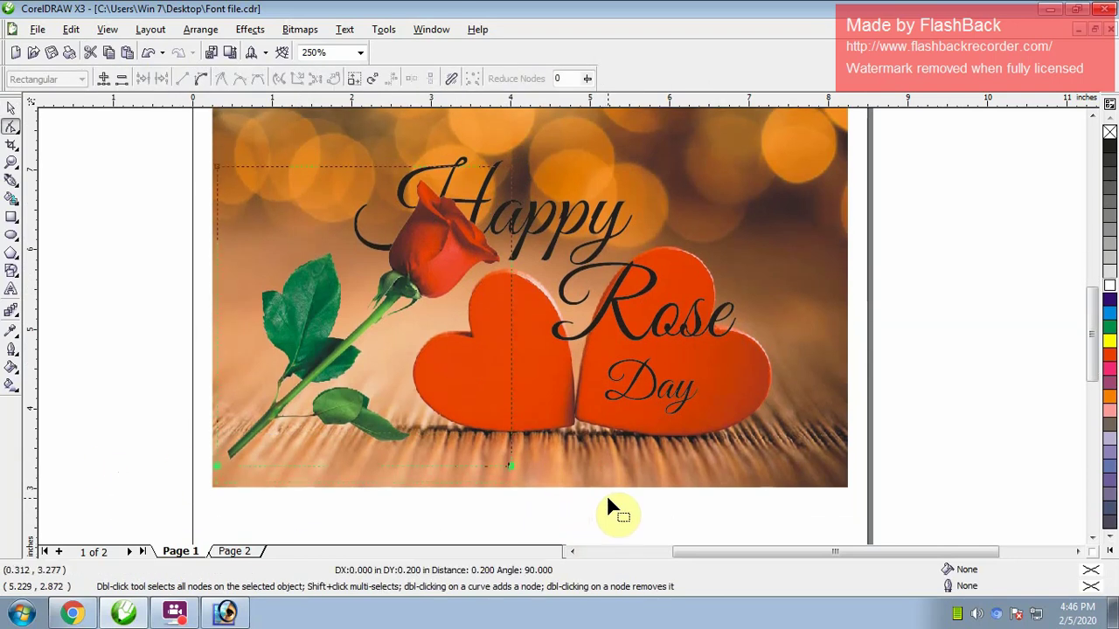
drag(173, 138, 289, 417)
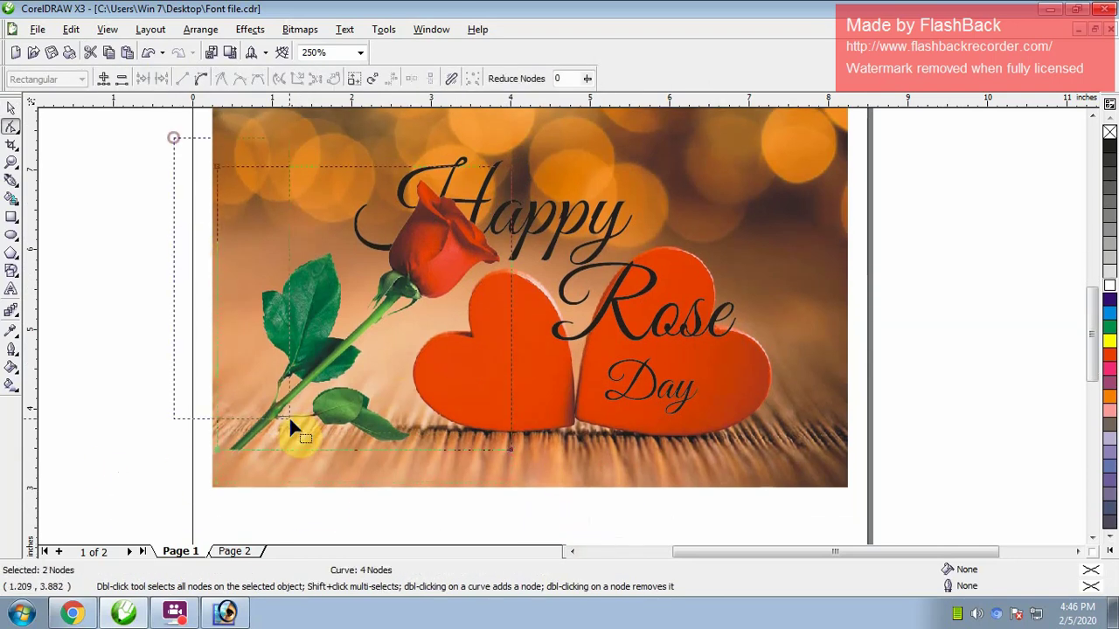
key(space)
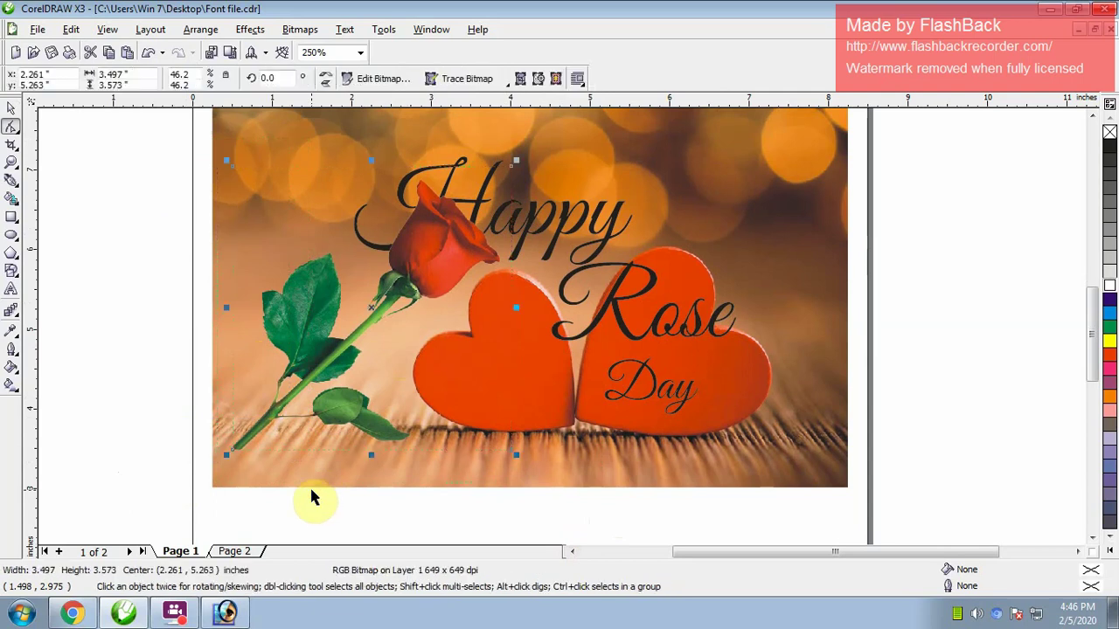
key(ctrl+z)
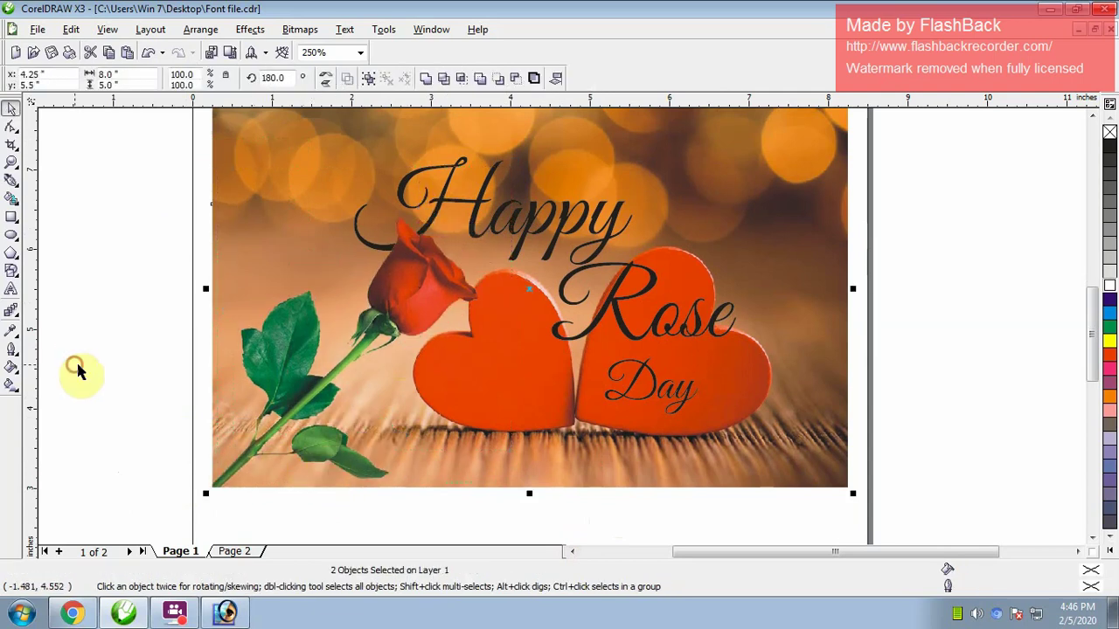
click(77, 370)
Zoom in closely on the greeting text over the hearts
key(F3)
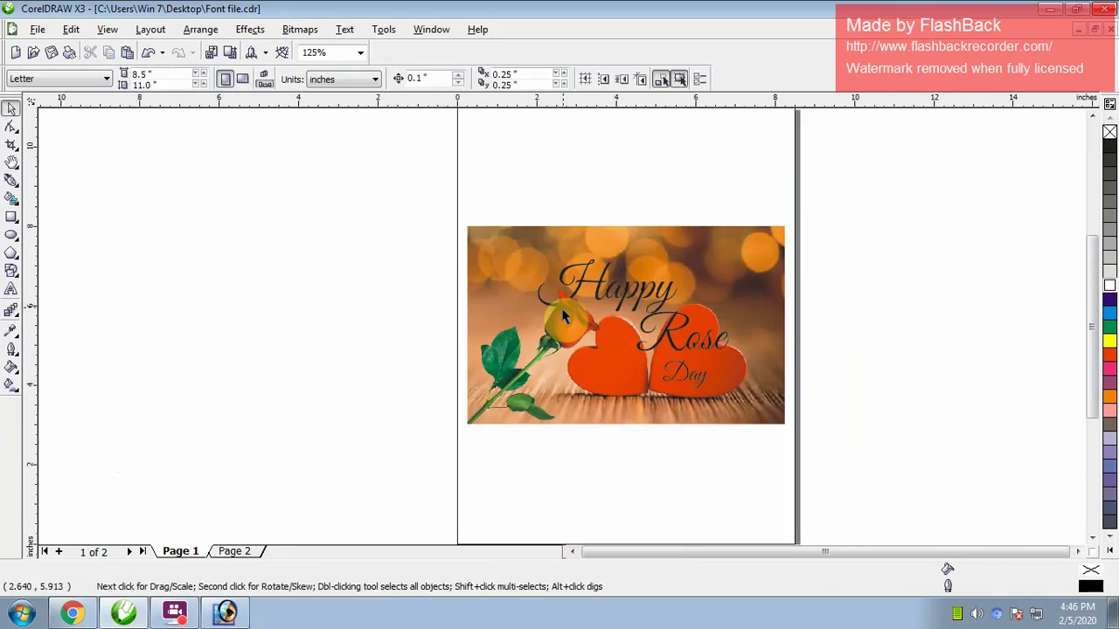
key(z)
drag(427, 210, 907, 499)
key(space)
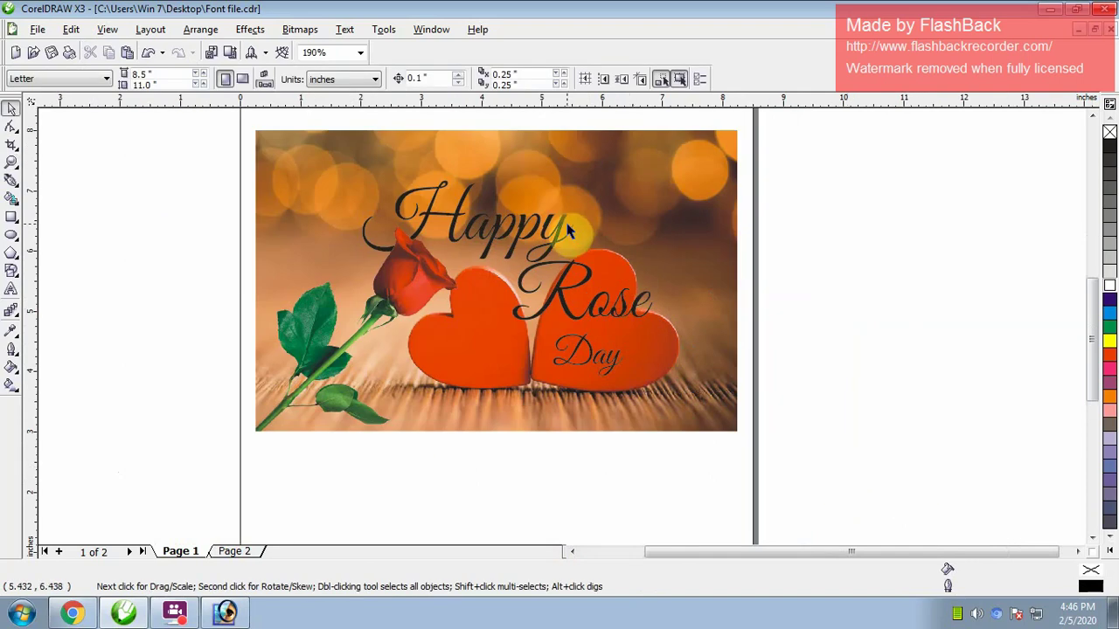
click(556, 225)
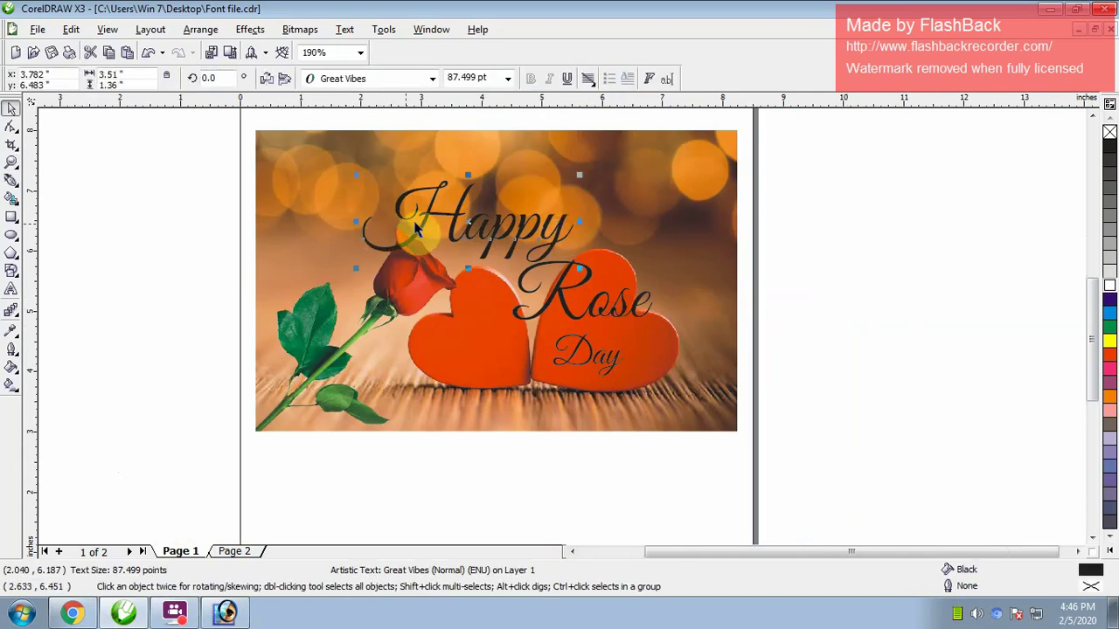
key(z)
drag(166, 147, 855, 411)
key(space)
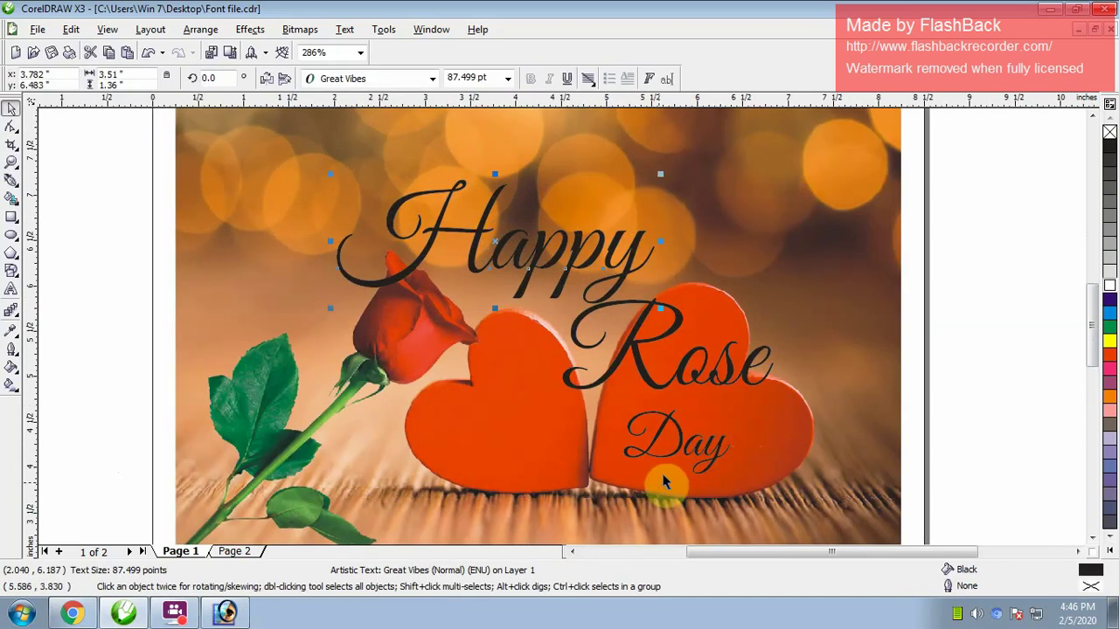
Set Day in the BIRTH OF A HERO font and place it right, under Rose
click(683, 439)
drag(683, 439, 799, 430)
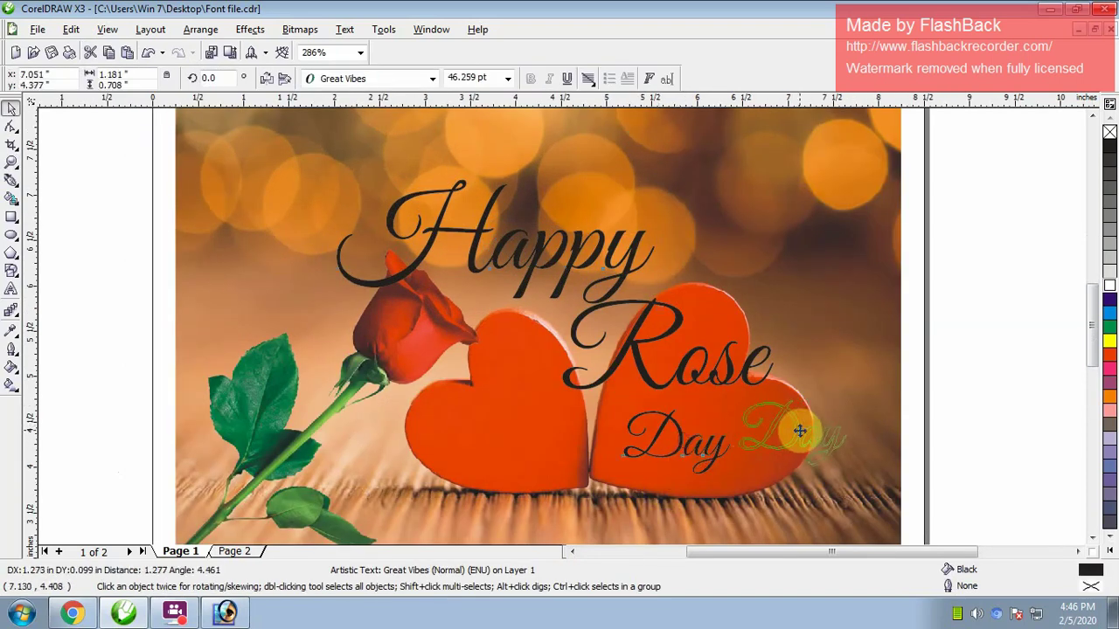
click(376, 78)
click(370, 112)
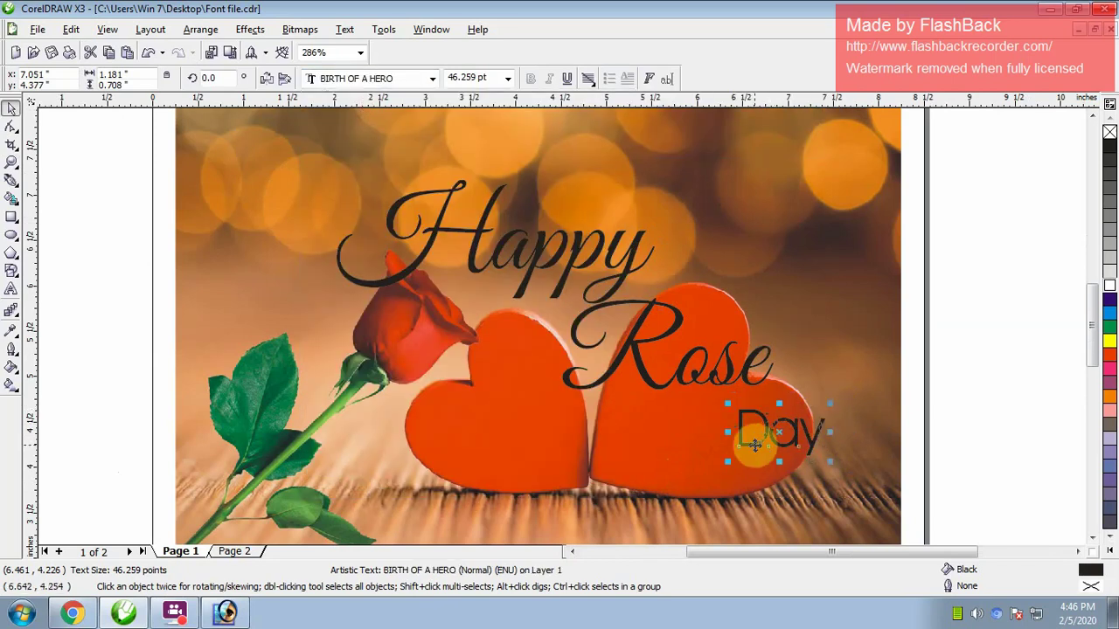
drag(795, 432, 791, 418)
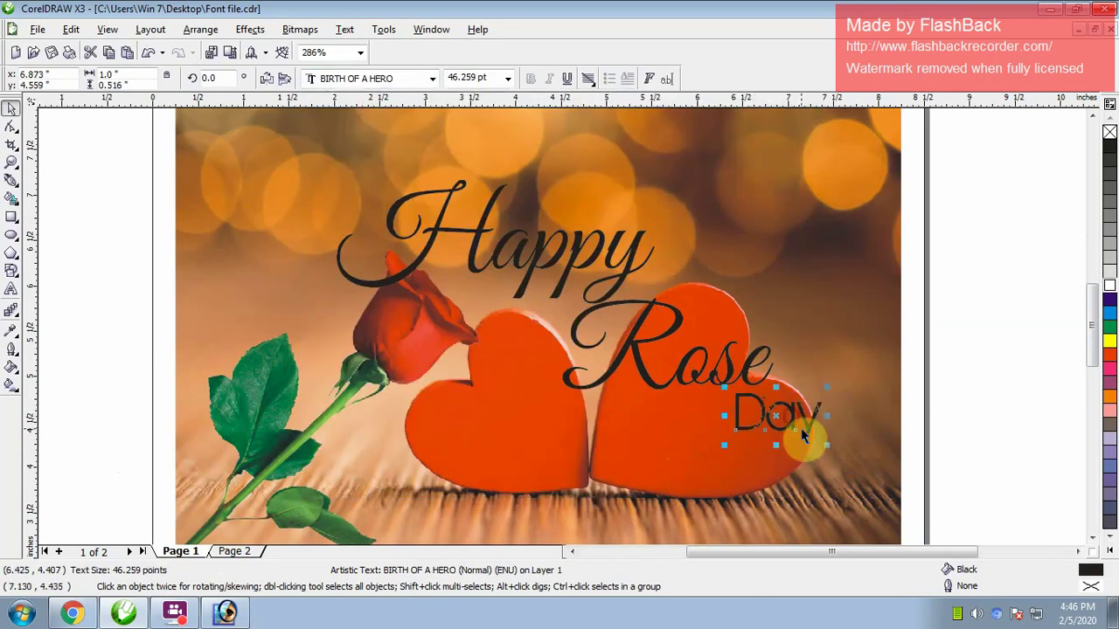
click(625, 280)
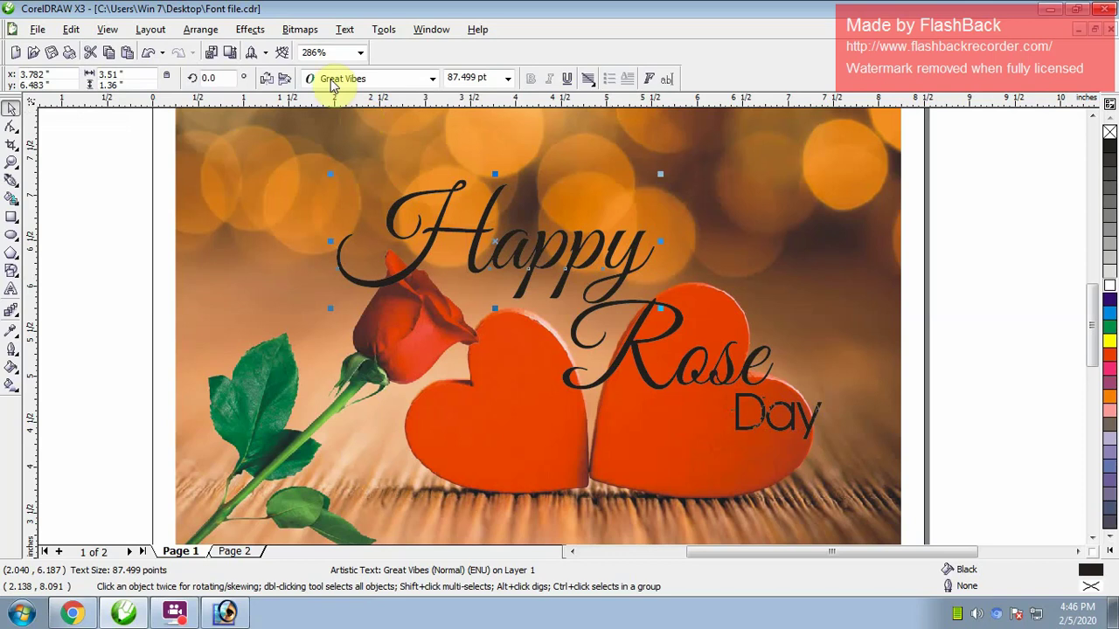
Set Happy in BIRTH OF A HERO, shrink it to about 44 pt, and move it right
click(367, 77)
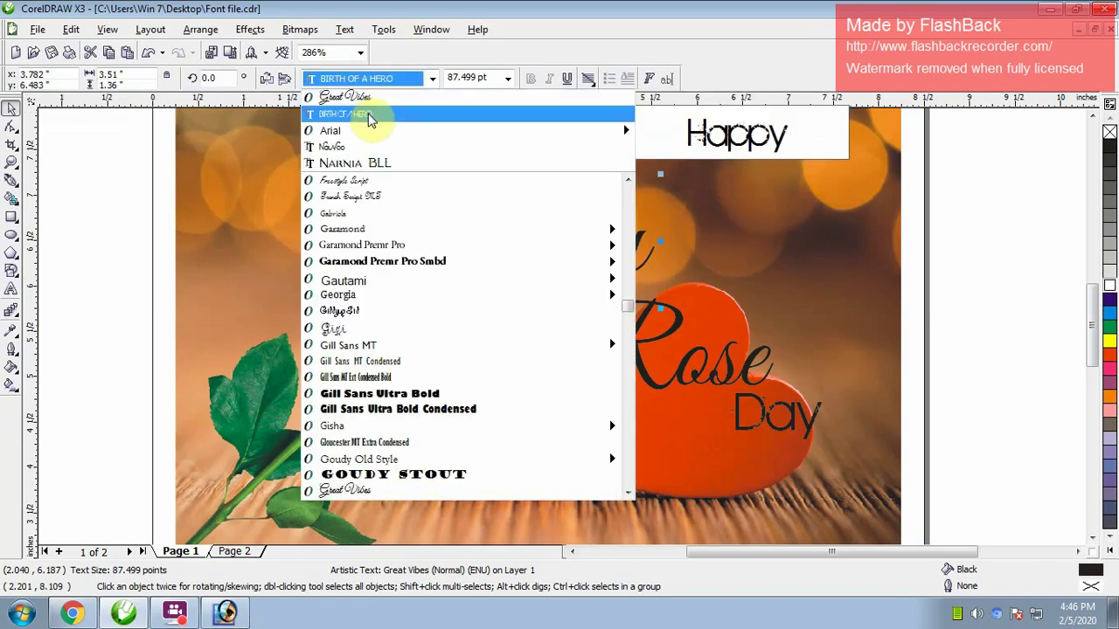
click(370, 115)
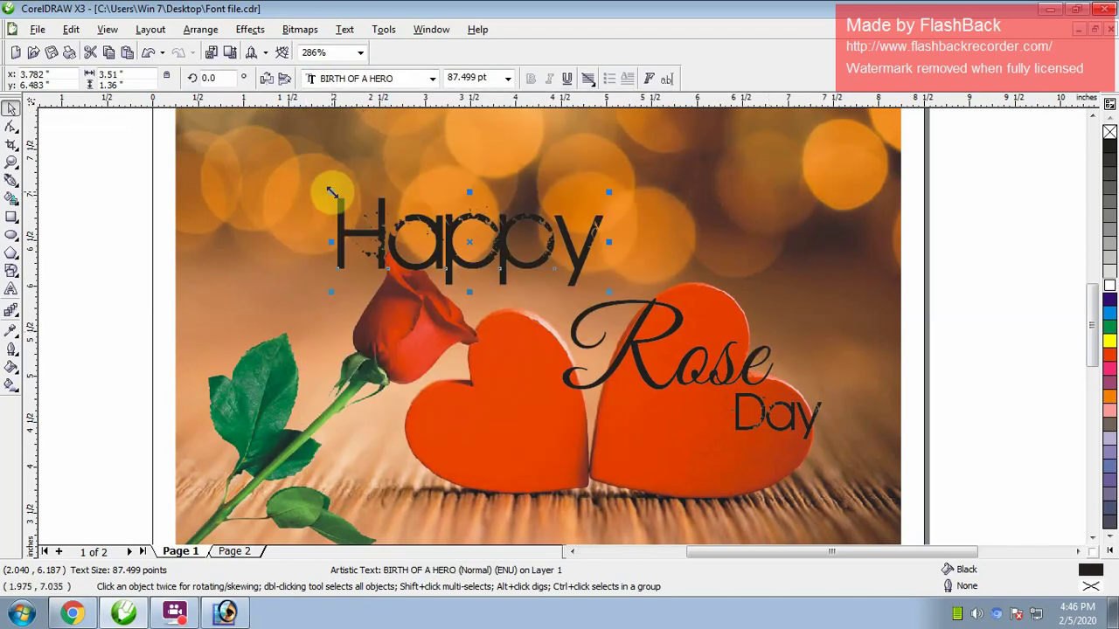
drag(331, 191, 417, 220)
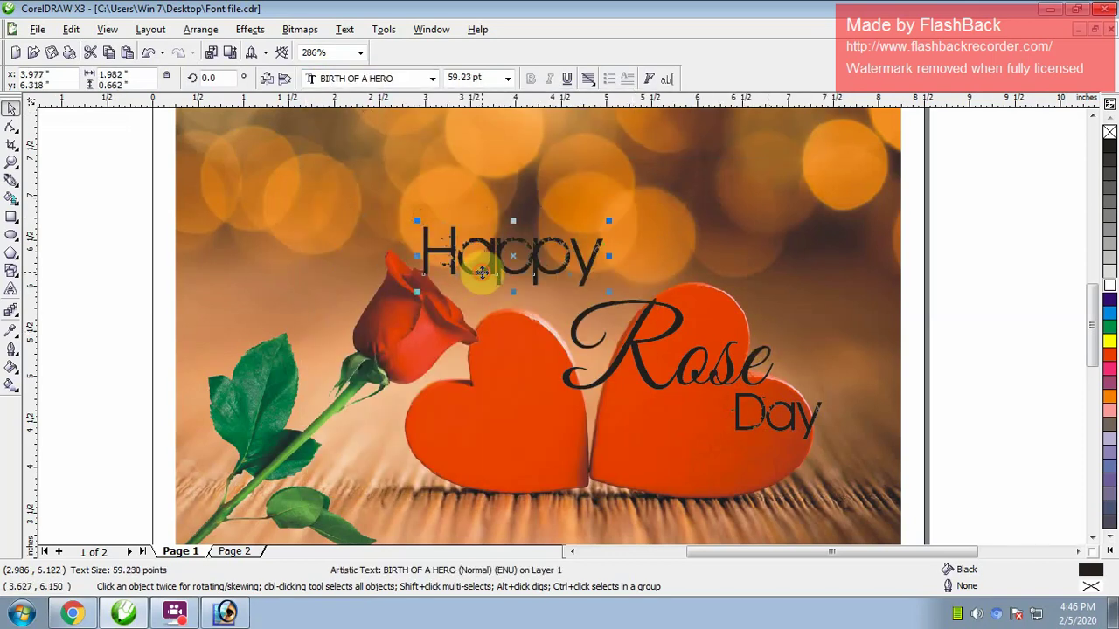
drag(482, 273, 555, 277)
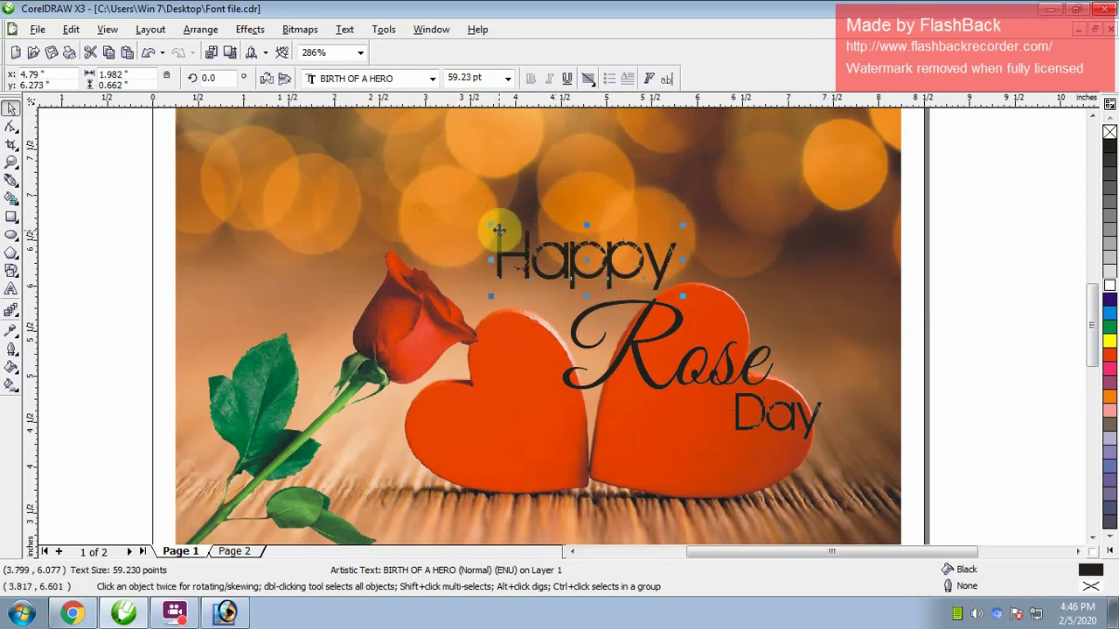
drag(491, 226, 540, 248)
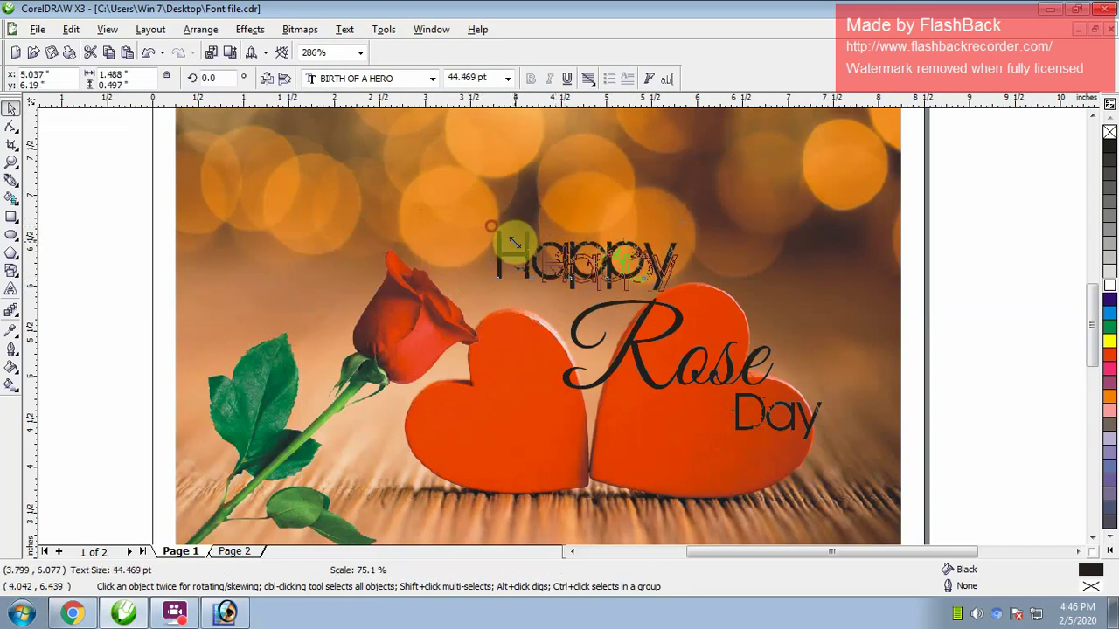
Marquee-select the Happy and Rose text together
click(757, 425)
key(ctrl+a)
drag(984, 203, 458, 501)
Fill the selected Happy and Rose text with white
click(1109, 288)
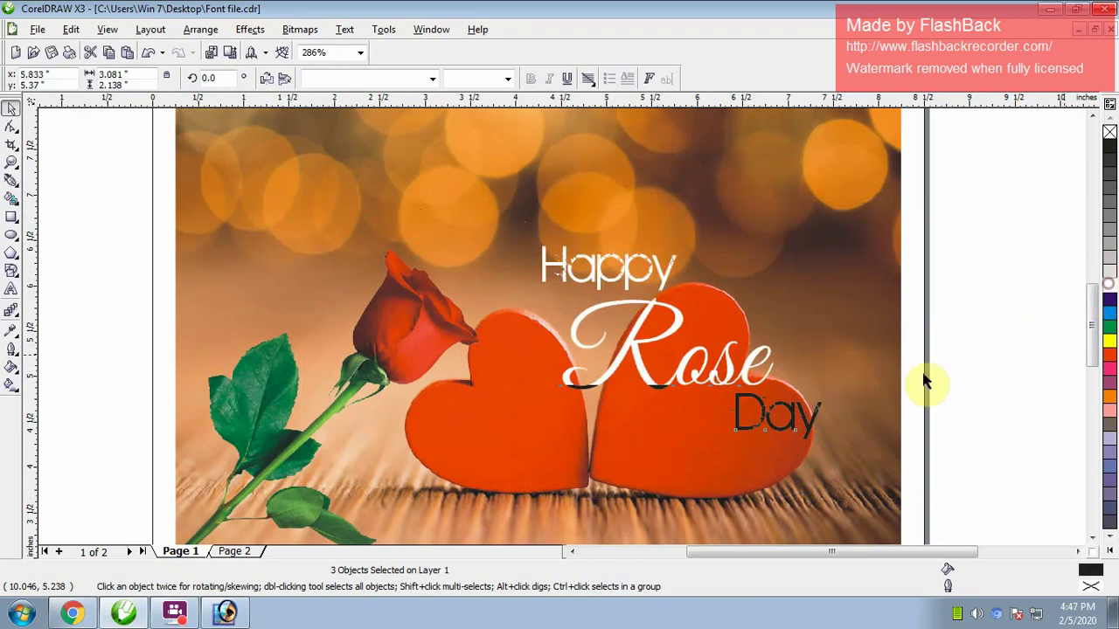
scroll(897, 387, down, 2)
key(z)
drag(173, 166, 752, 479)
Select all three Happy Rose Day words and delete them
key(z)
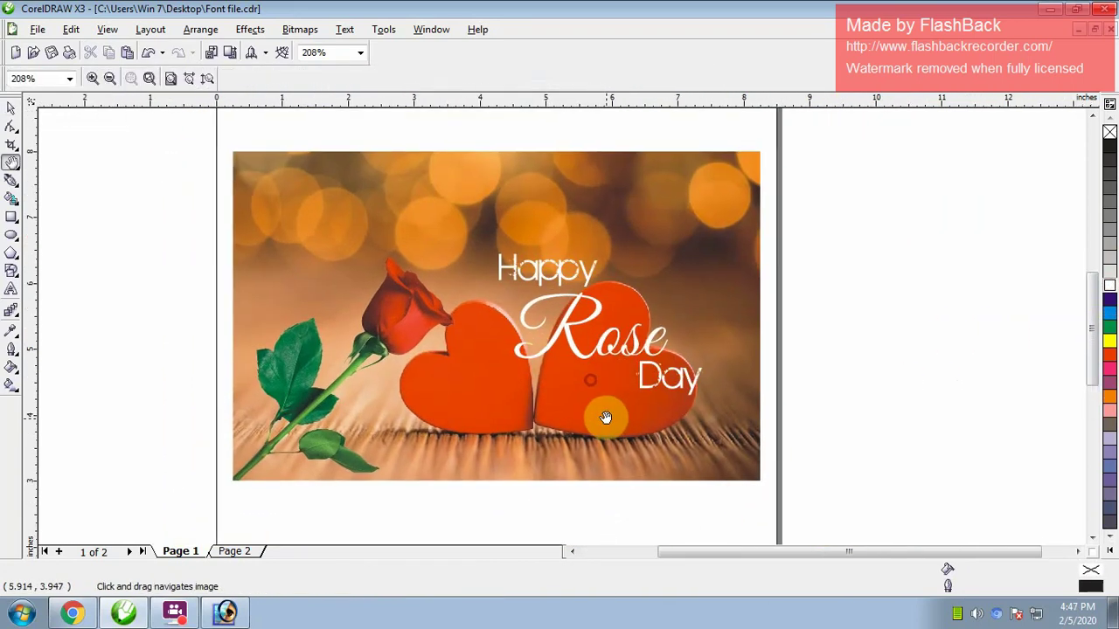
mouse_move(158, 137)
mouse_down()
mouse_move(677, 392)
mouse_move(936, 492)
mouse_move(913, 480)
mouse_up()
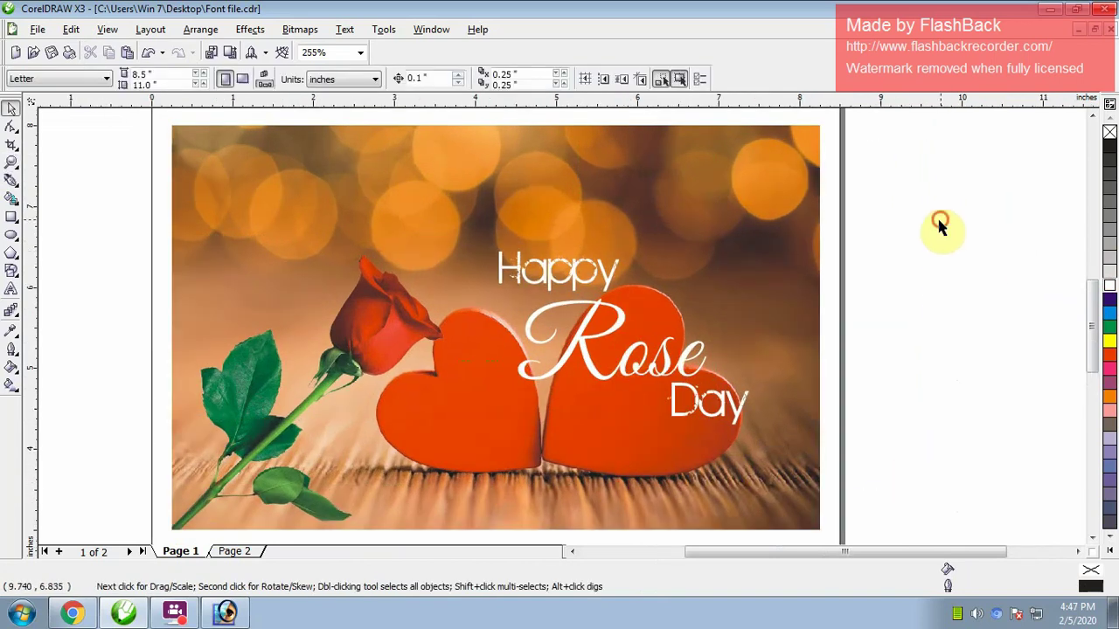
drag(940, 225, 432, 532)
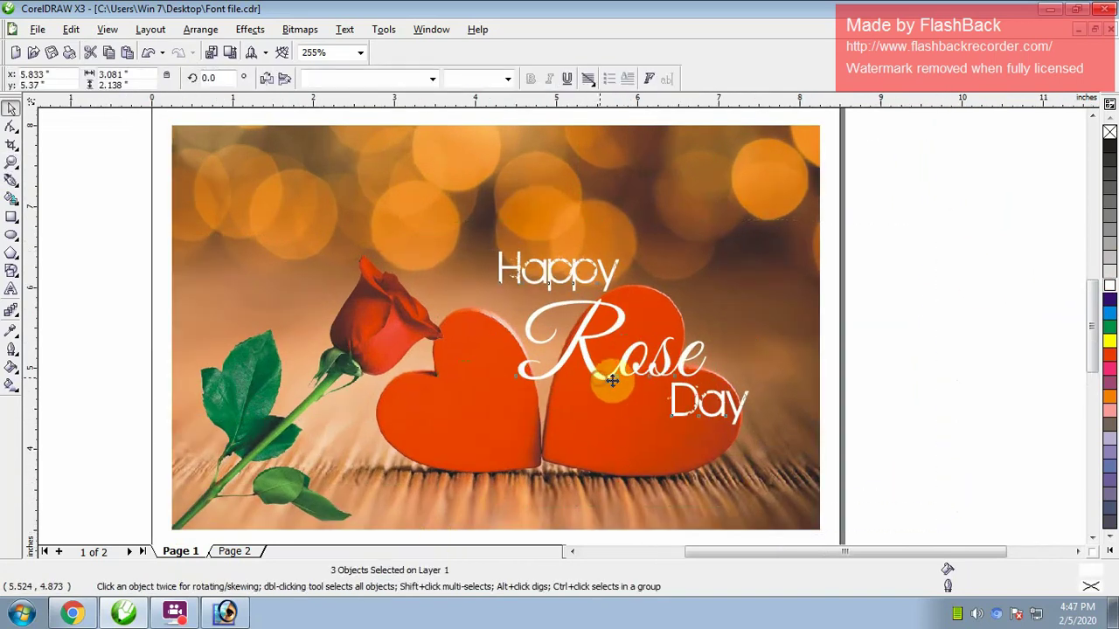
key(Delete)
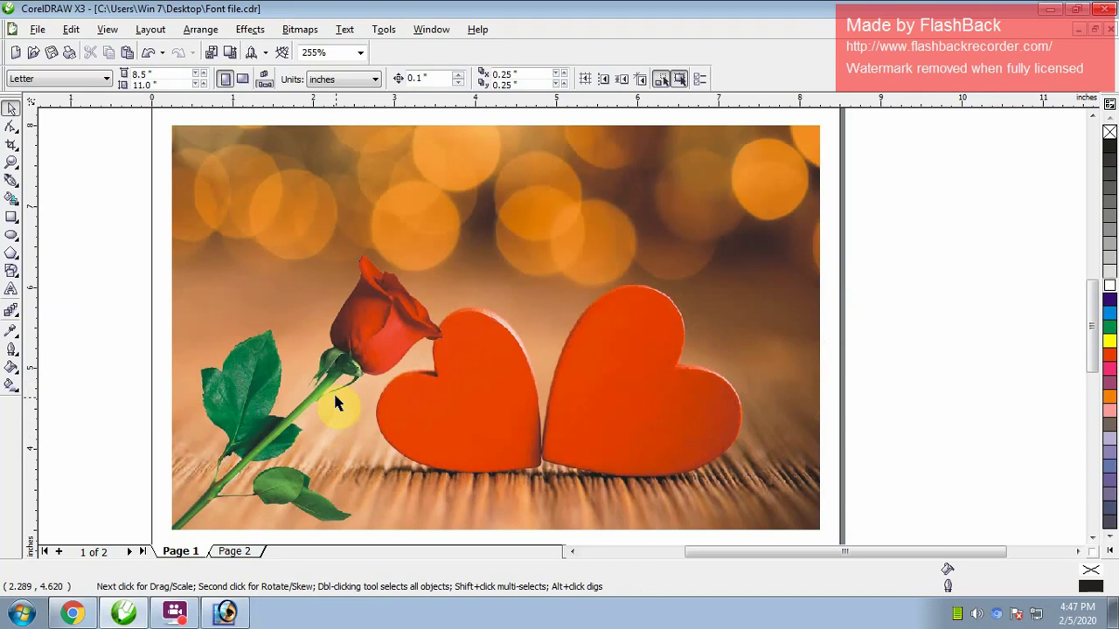
Move the rose onto the hearts and put it in rotate mode
mouse_move(337, 403)
mouse_down()
mouse_move(560, 322)
mouse_move(562, 360)
mouse_up()
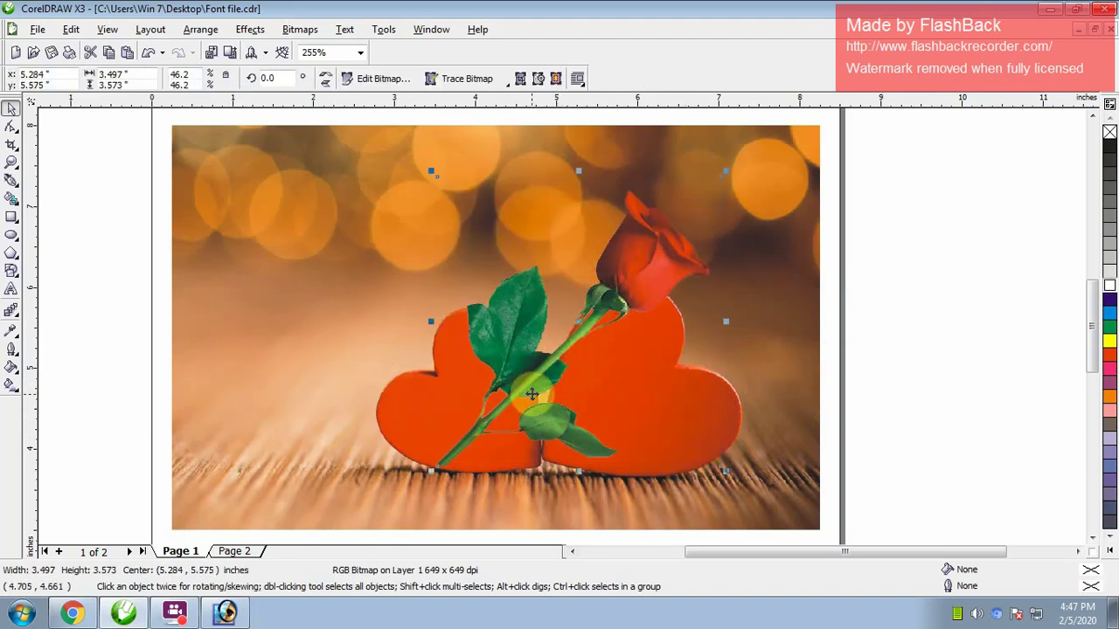
click(533, 394)
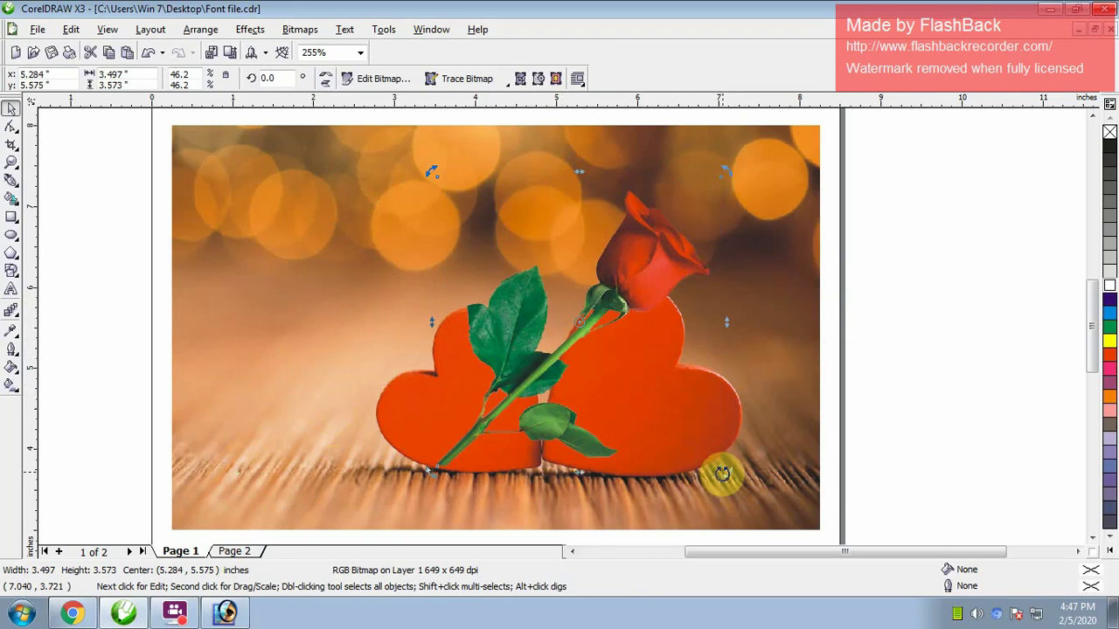
click(722, 473)
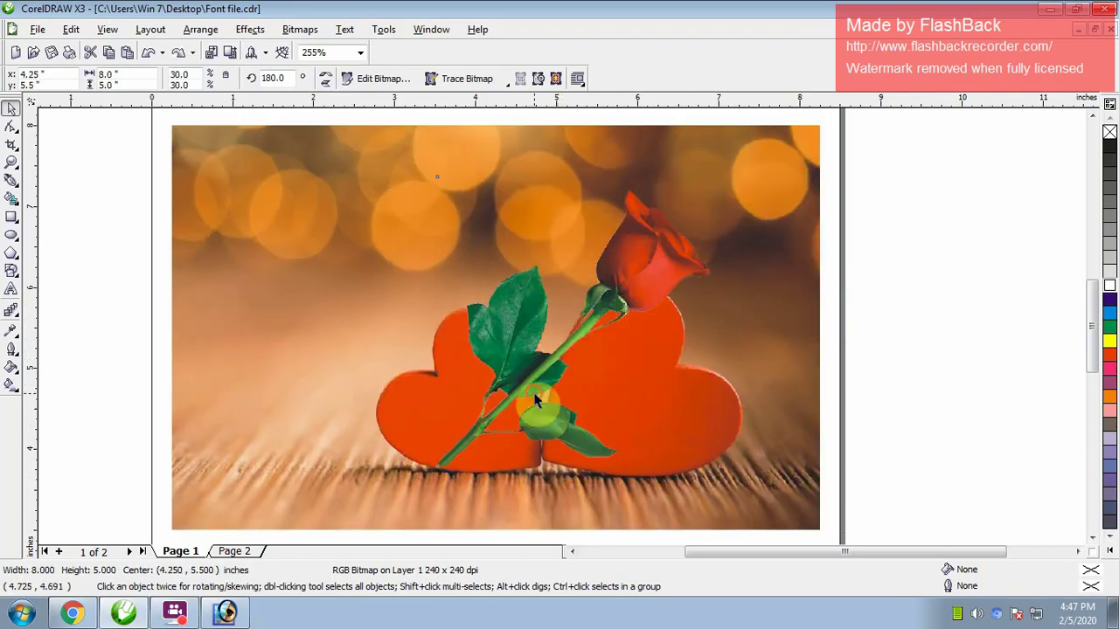
click(537, 401)
click(537, 400)
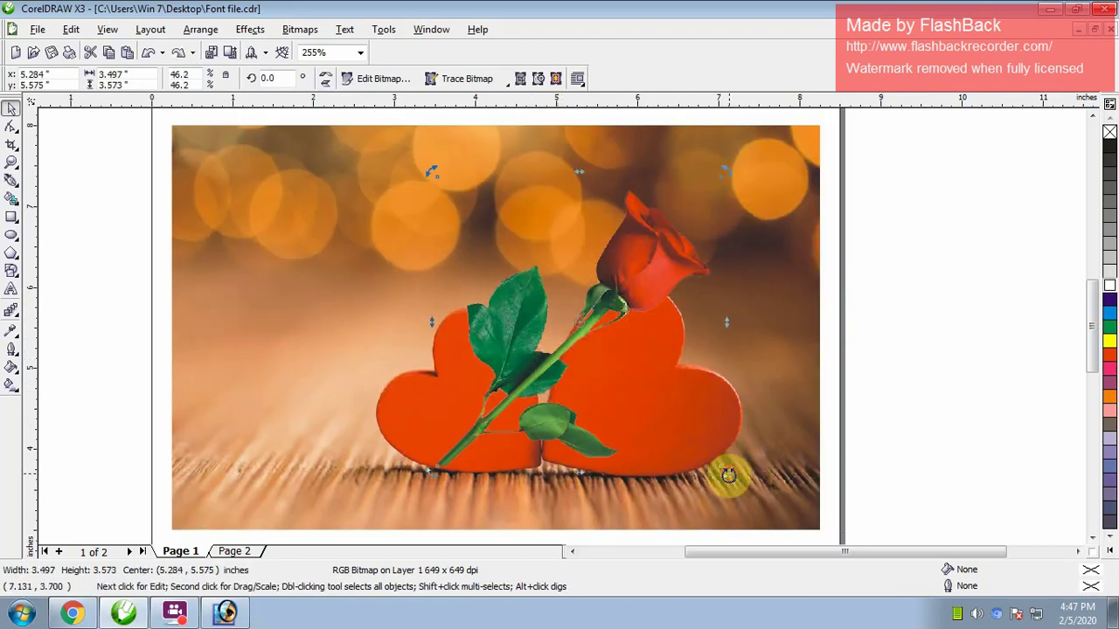
Rotate the rose 5.1 degrees and nudge it slightly left and up
drag(728, 475, 741, 476)
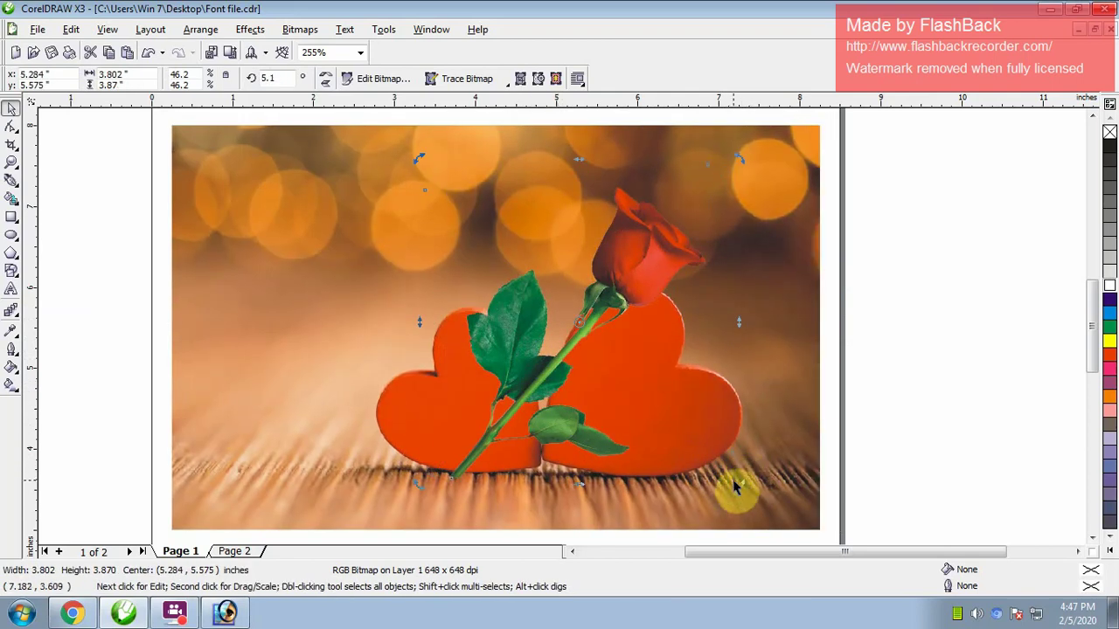
key(Left)
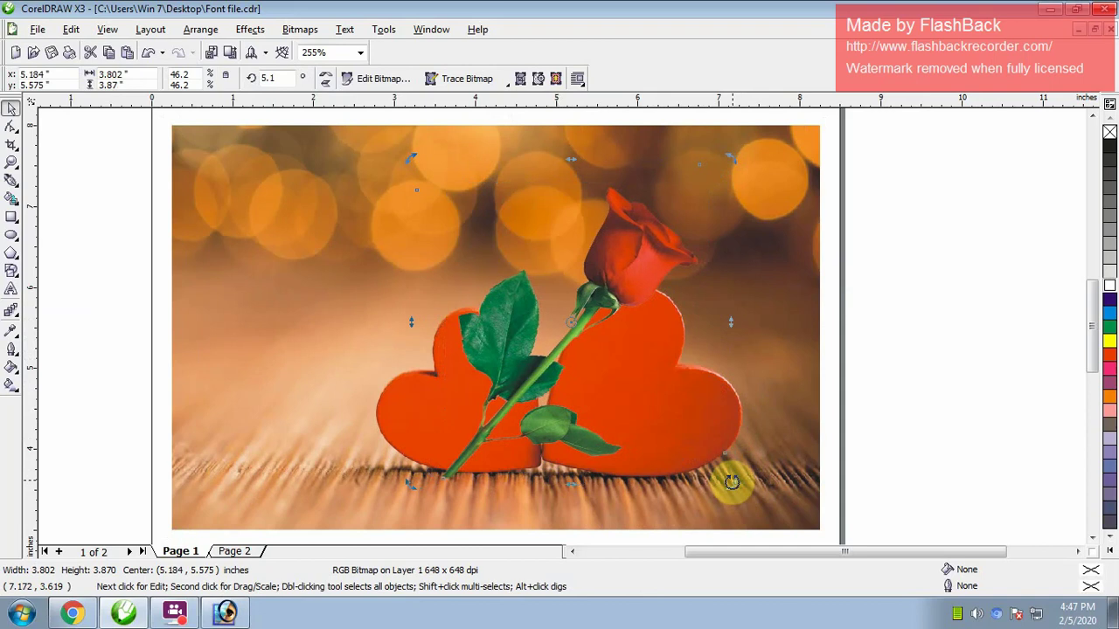
key(Up)
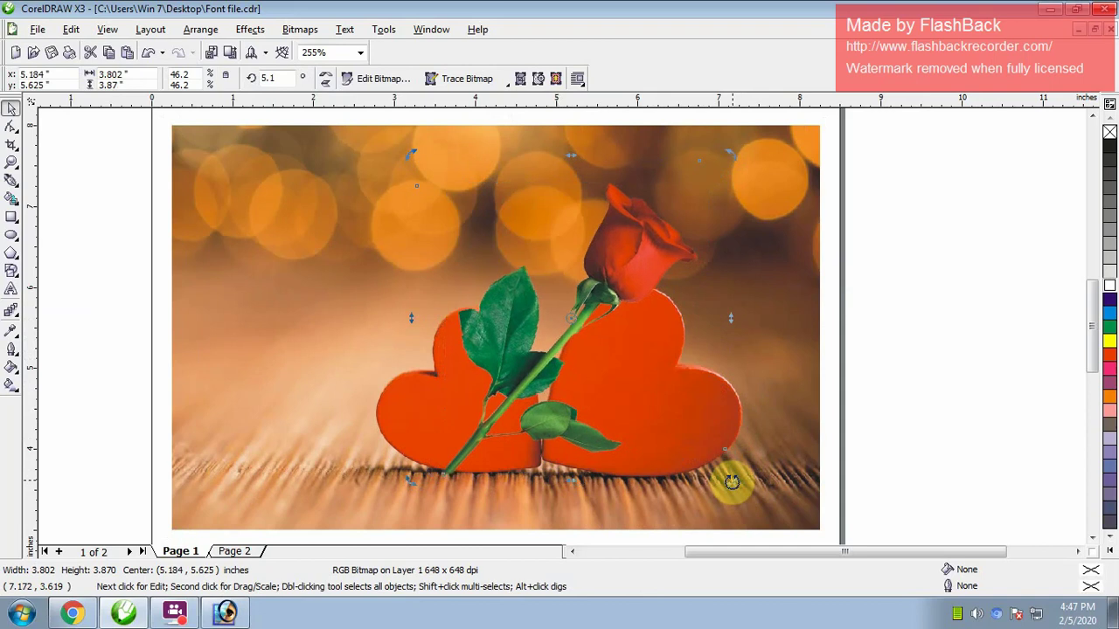
click(936, 467)
scroll(936, 466, down, 2)
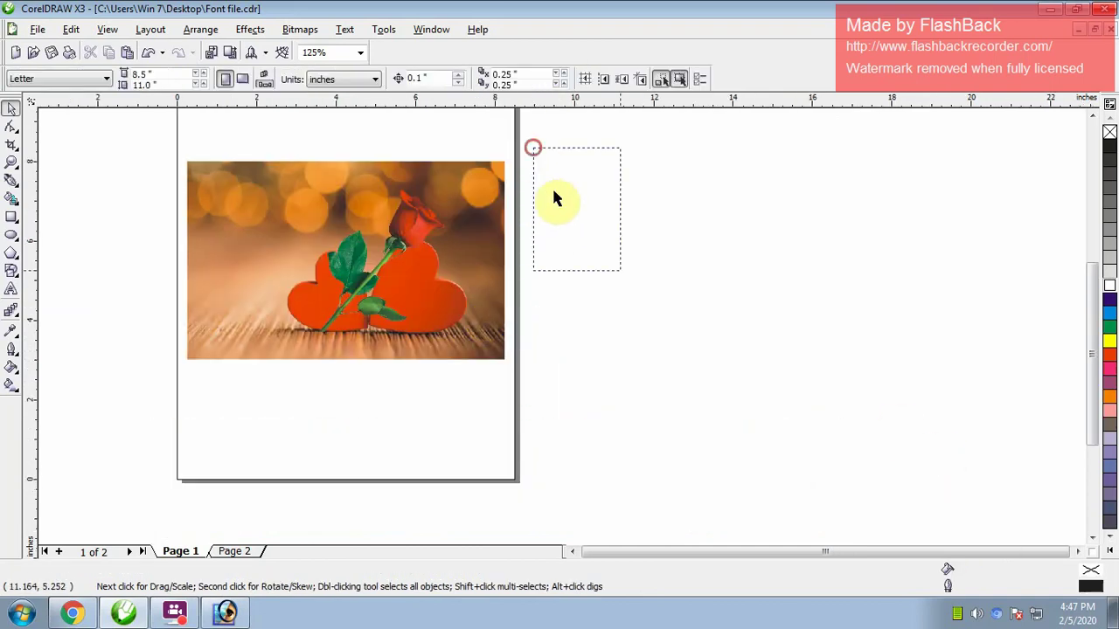
Move the white Happy Rose Day heading onto the photo's top-left corner and nudge it up
drag(553, 200, 869, 452)
drag(599, 264, 257, 221)
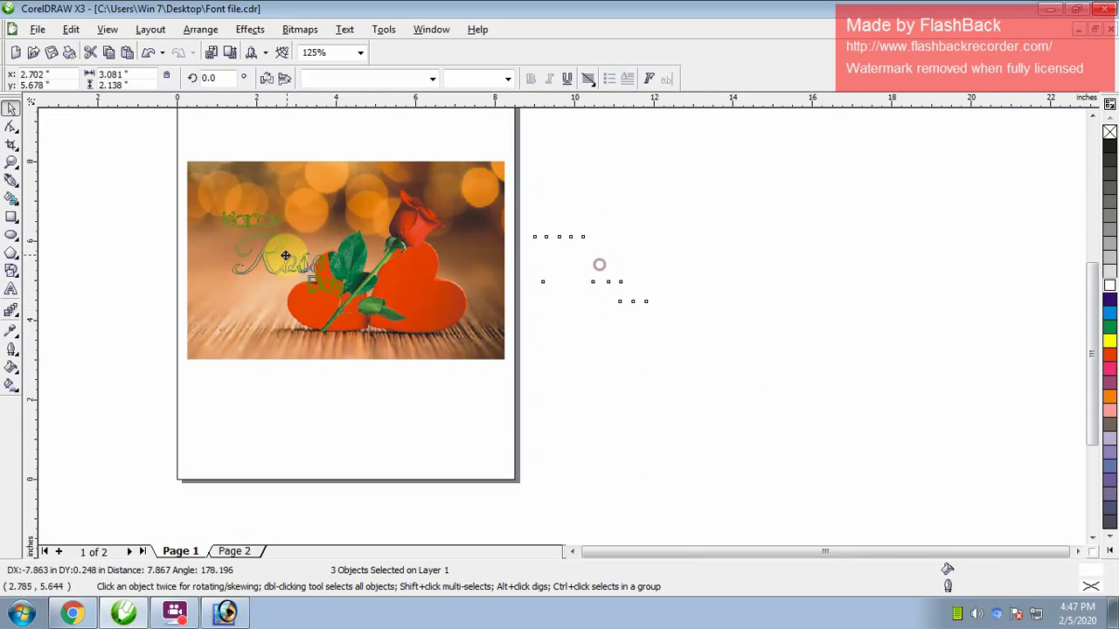
click(649, 253)
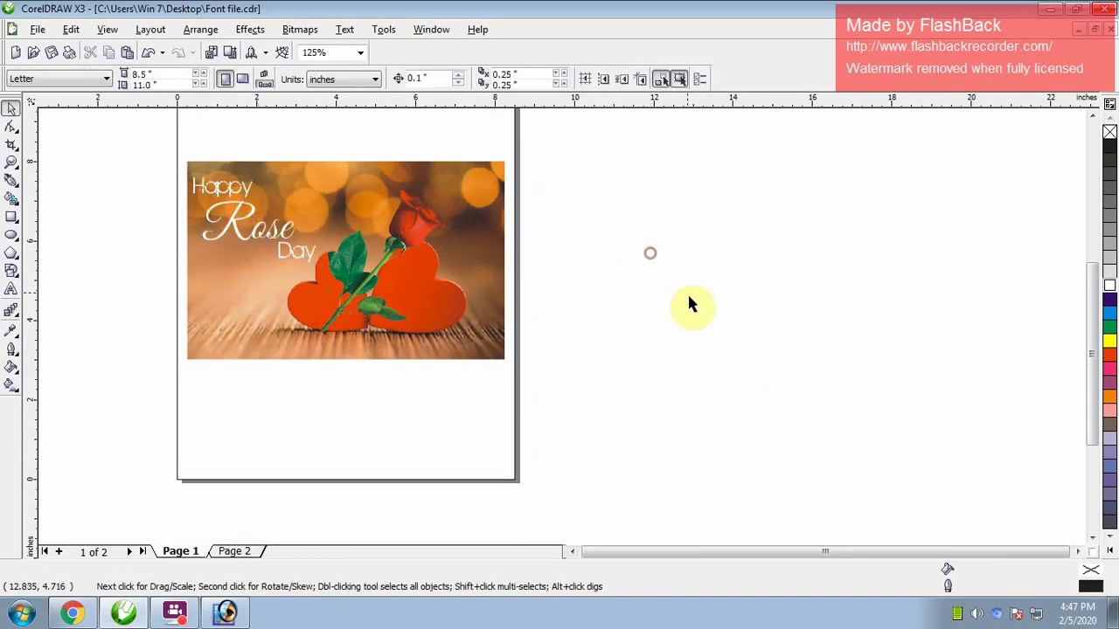
scroll(687, 292, up, 2)
drag(163, 142, 610, 403)
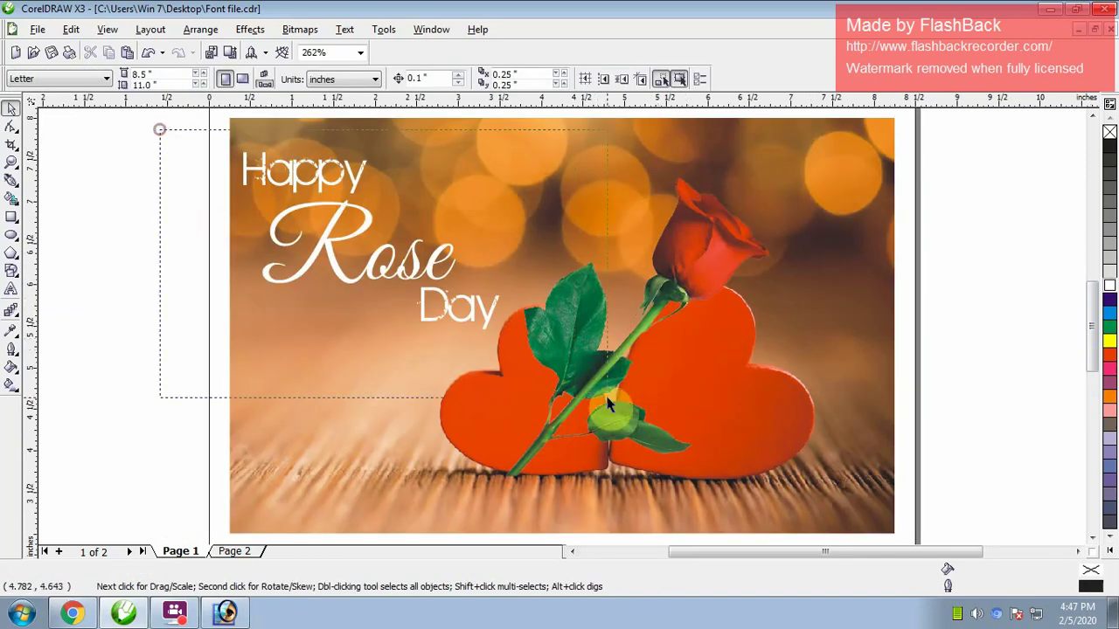
key(Up)
key(Up)
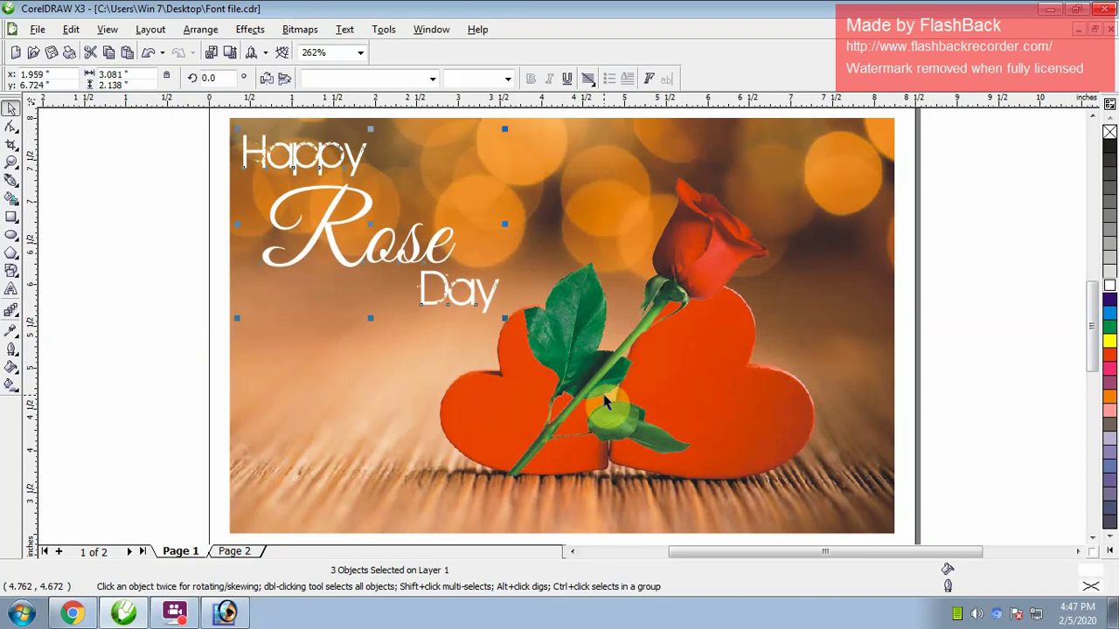
key(Up)
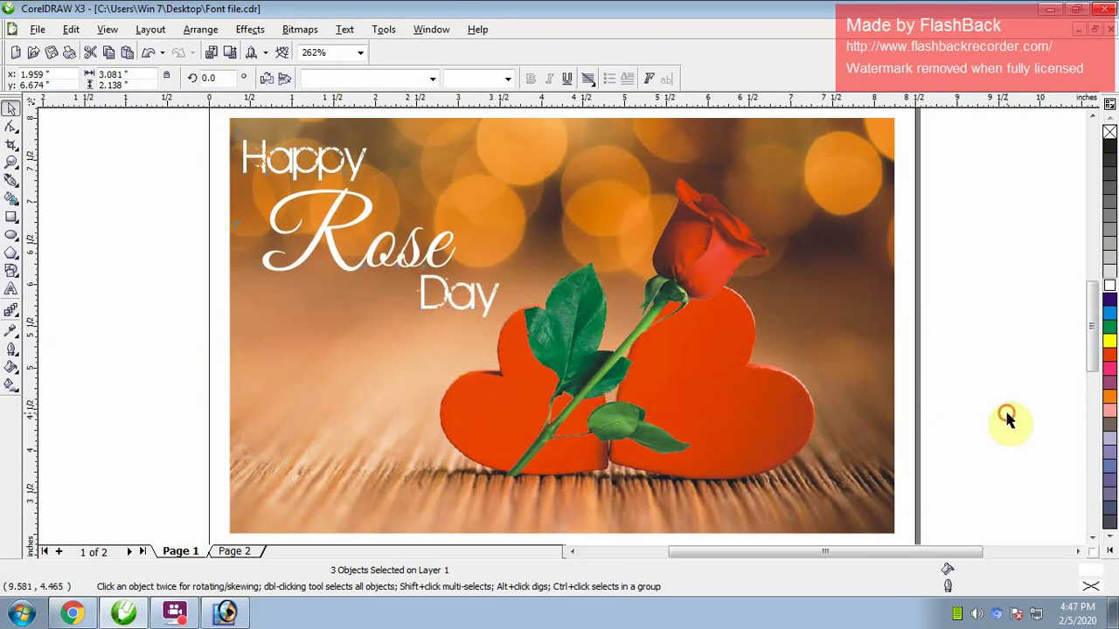
click(1011, 424)
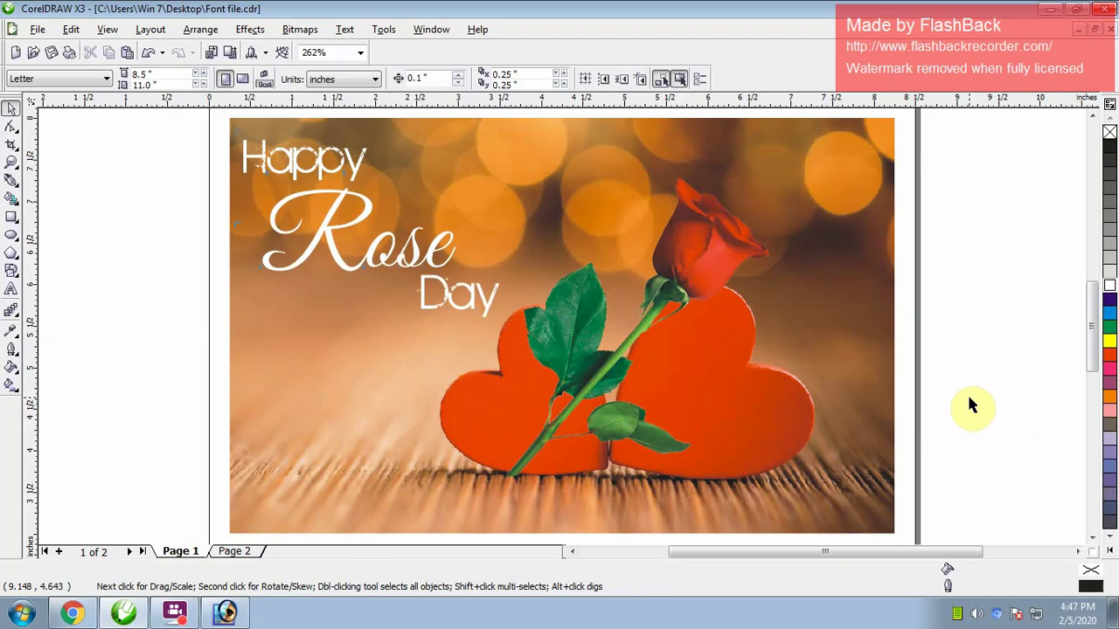
Copy the full rose quote text from Page 2
key(Page_Down)
key(F4)
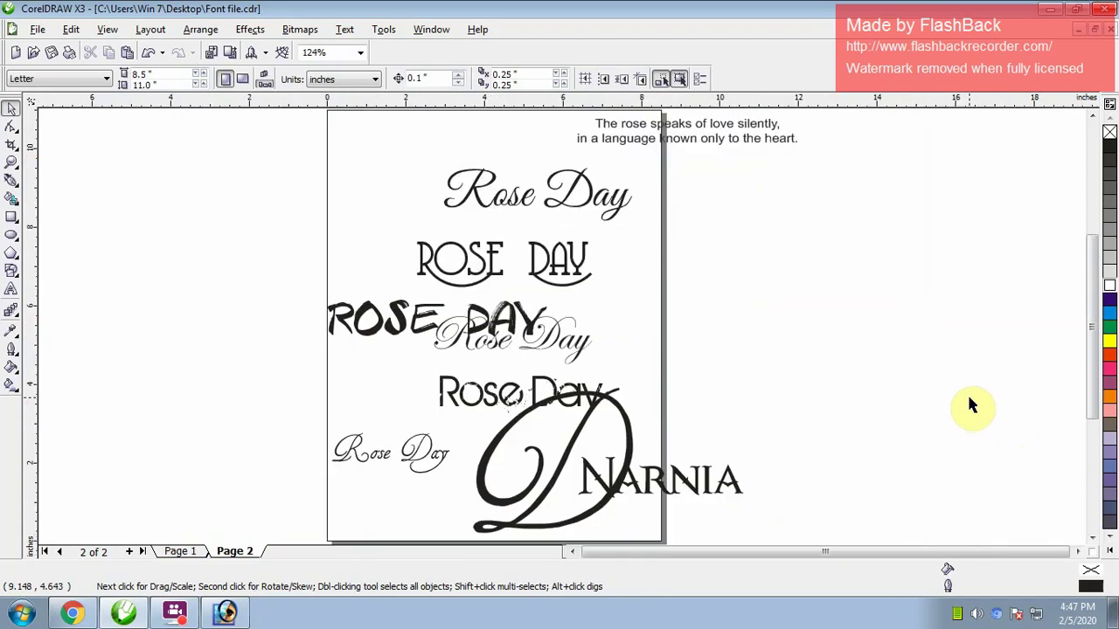
key(F8)
click(710, 140)
key(ctrl+a)
key(ctrl+c)
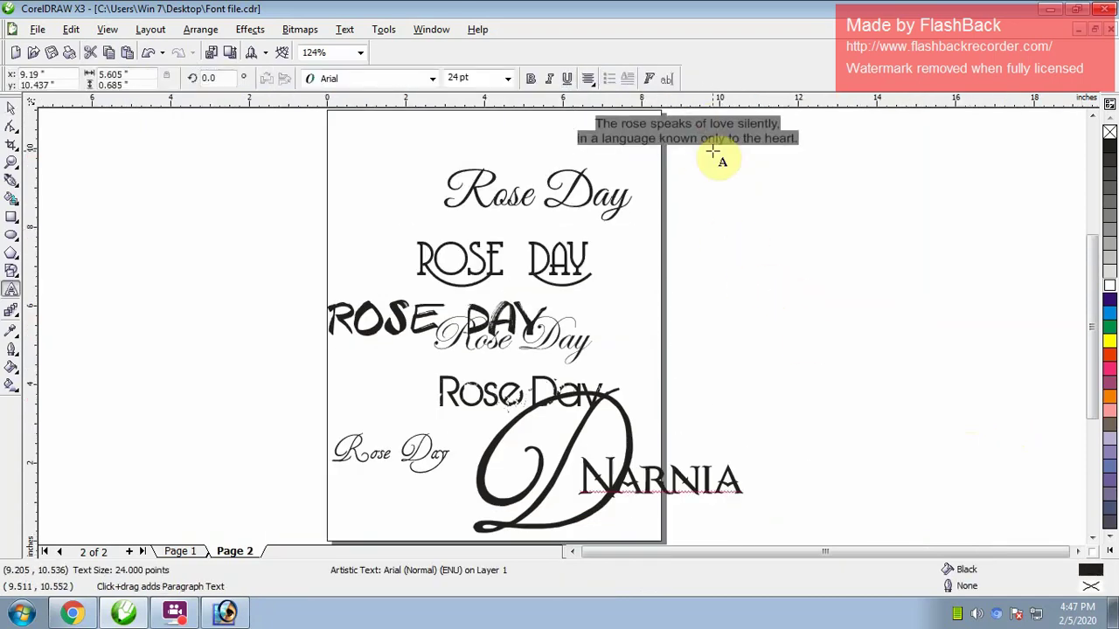
Paste the quote onto Page 1 below the rose photo
key(Page_Up)
key(ctrl+space)
key(z)
drag(213, 354, 737, 499)
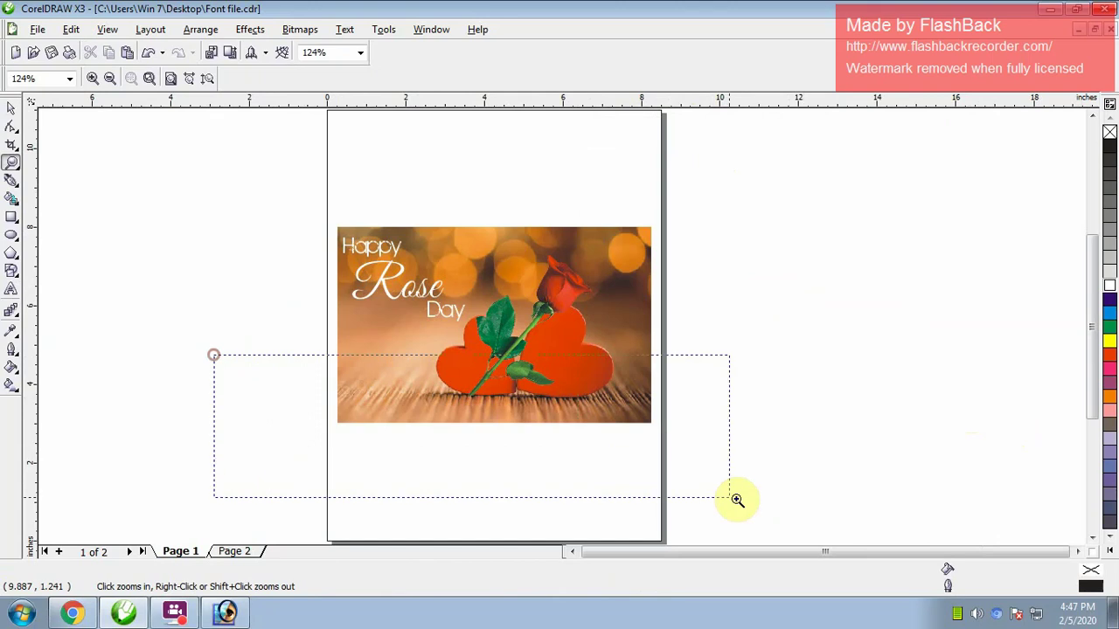
key(F8)
click(360, 353)
key(ctrl+v)
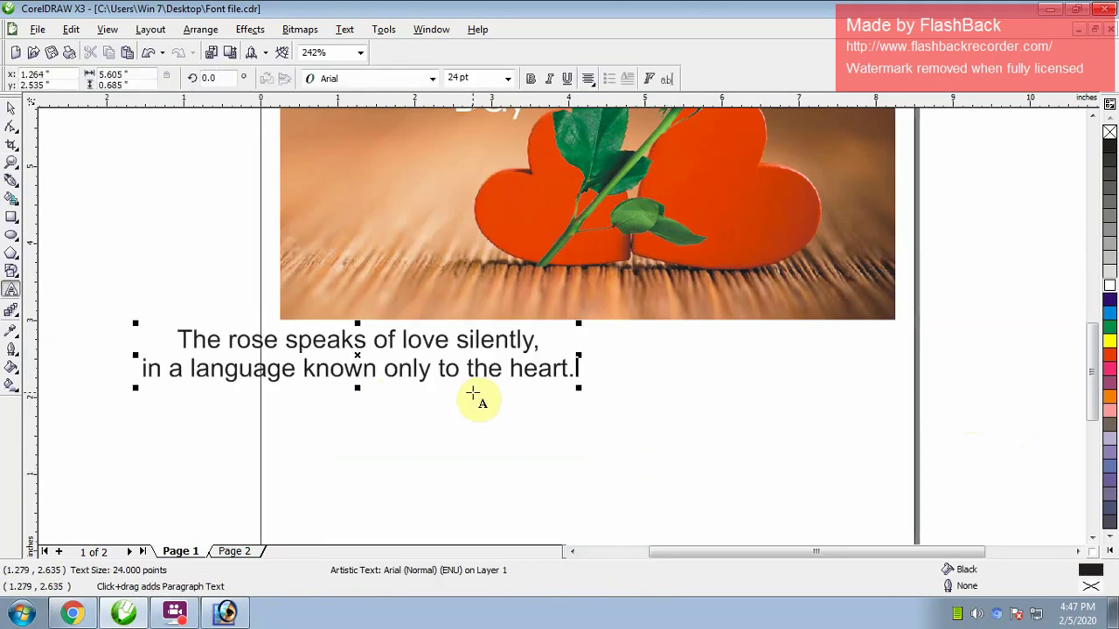
key(ctrl+space)
key(F3)
Move the quote up onto the photo and break it into short stacked lines
key(z)
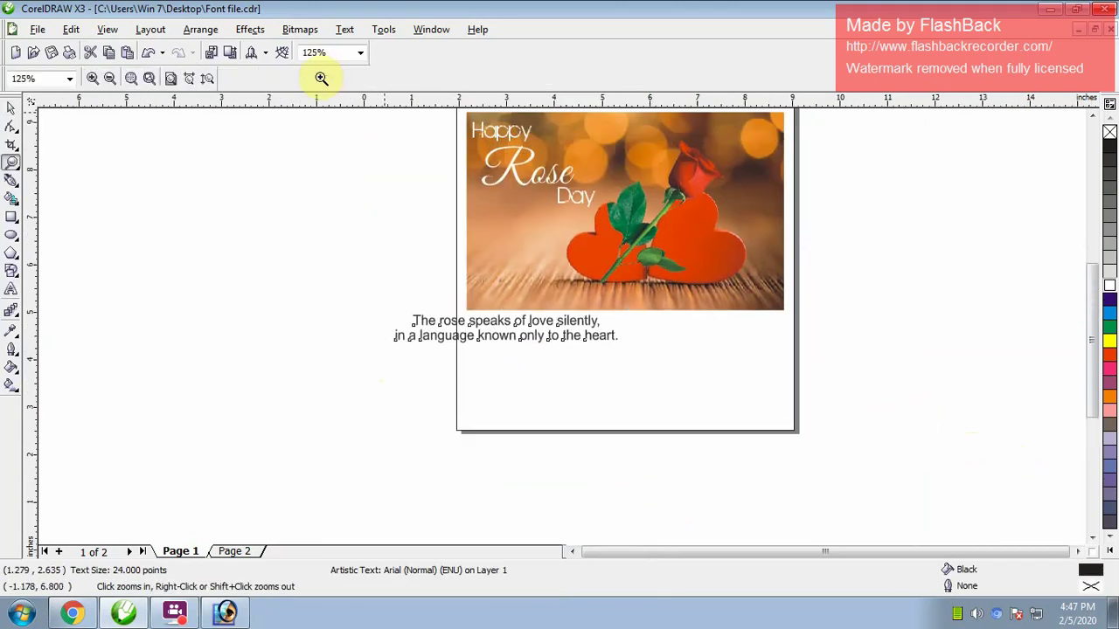
drag(182, 170, 872, 491)
key(space)
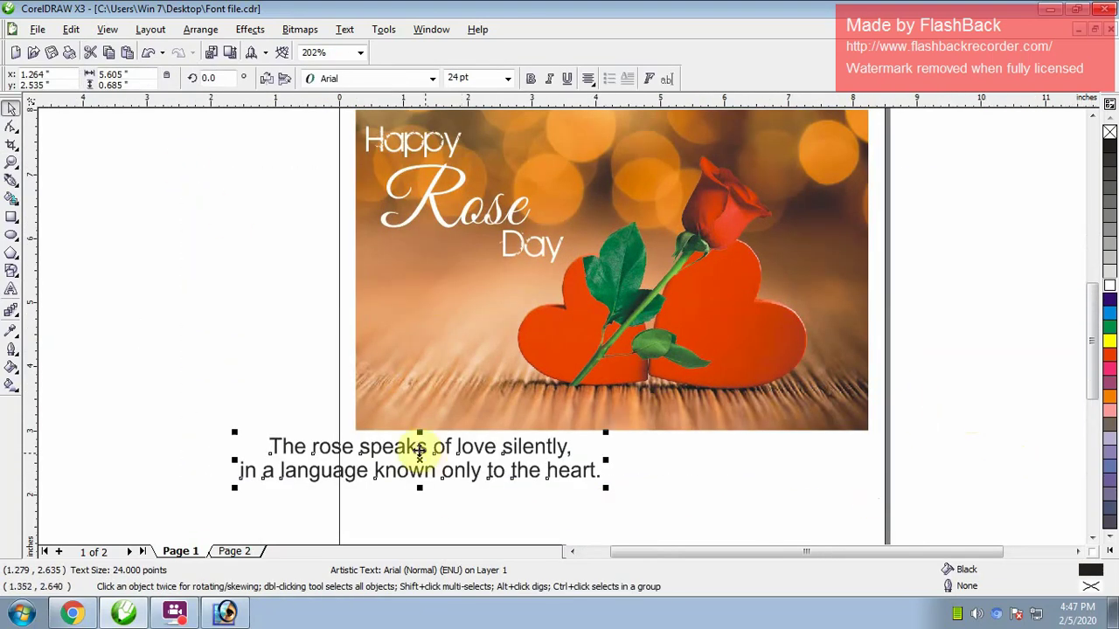
drag(419, 450, 485, 334)
key(F8)
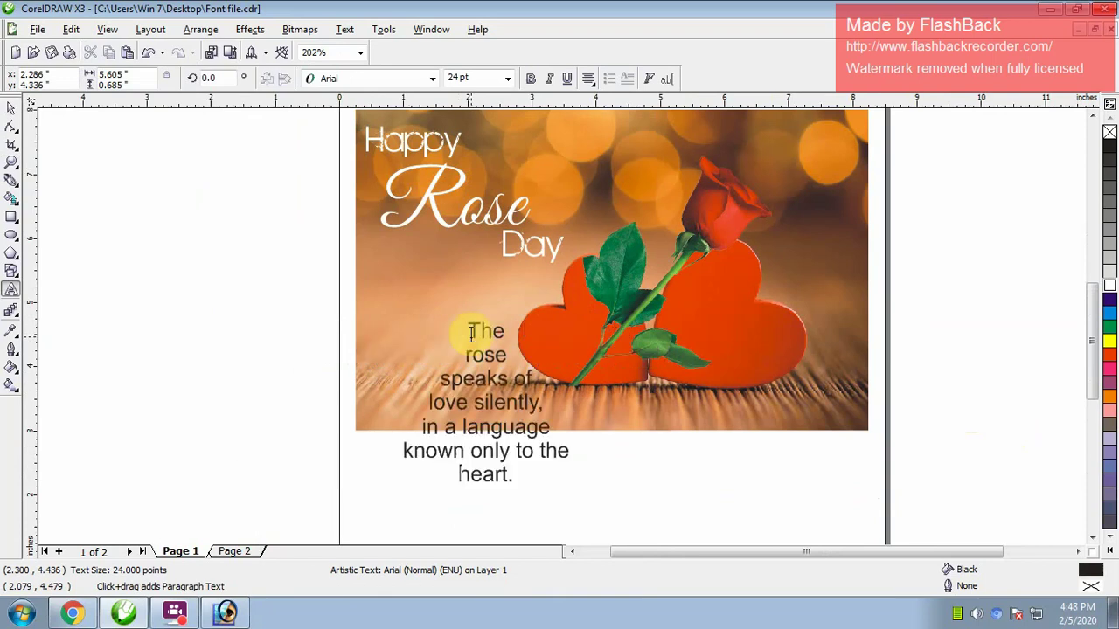
key(ctrl+space)
key(h)
mouse_move(476, 365)
mouse_down()
mouse_move(437, 443)
mouse_move(413, 376)
mouse_up()
Nudge the Happy, Rose and Day words one step up and one step left
click(183, 338)
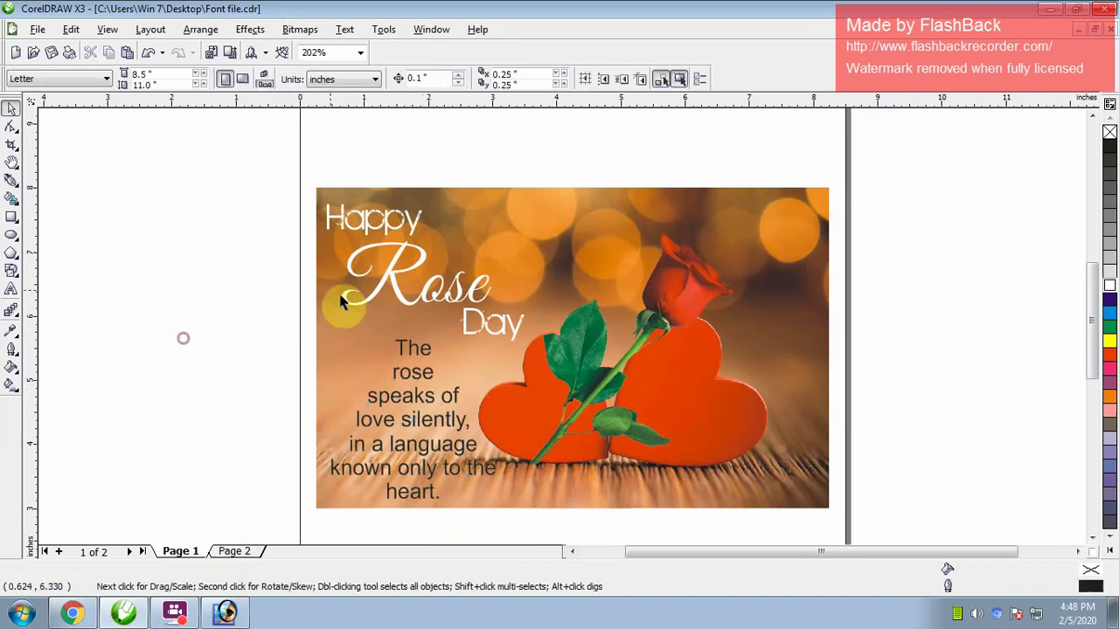
mouse_move(260, 160)
mouse_down()
mouse_move(542, 359)
mouse_move(513, 376)
mouse_up()
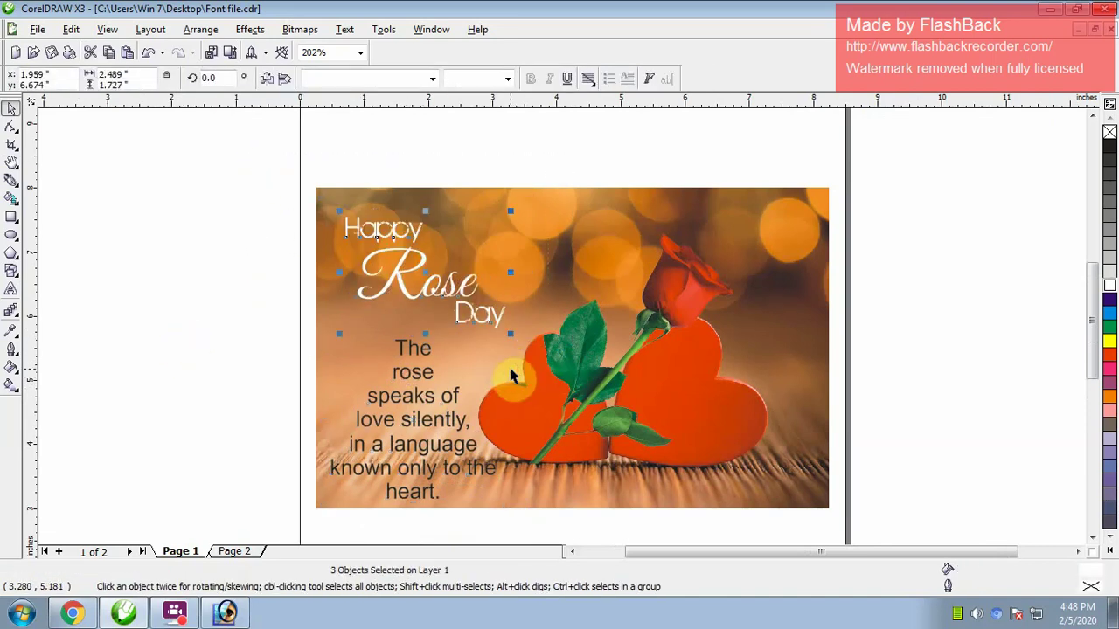
key(Up)
key(Up)
key(Left)
key(Left)
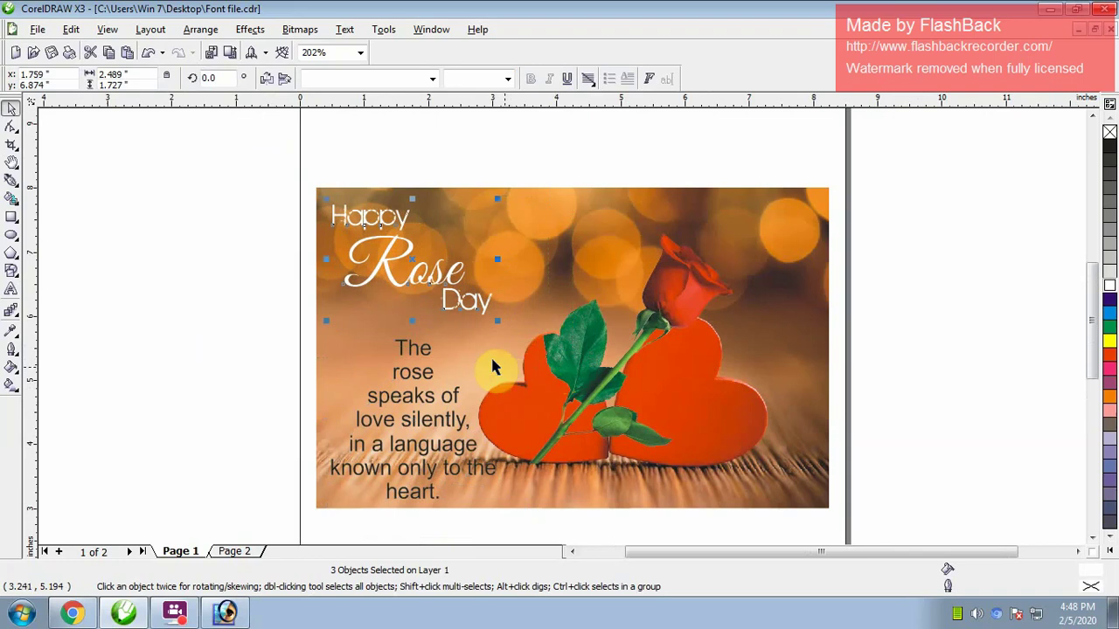
Zoom in to inspect the quote and hearts, then return to Google Images
key(z)
drag(181, 252, 792, 531)
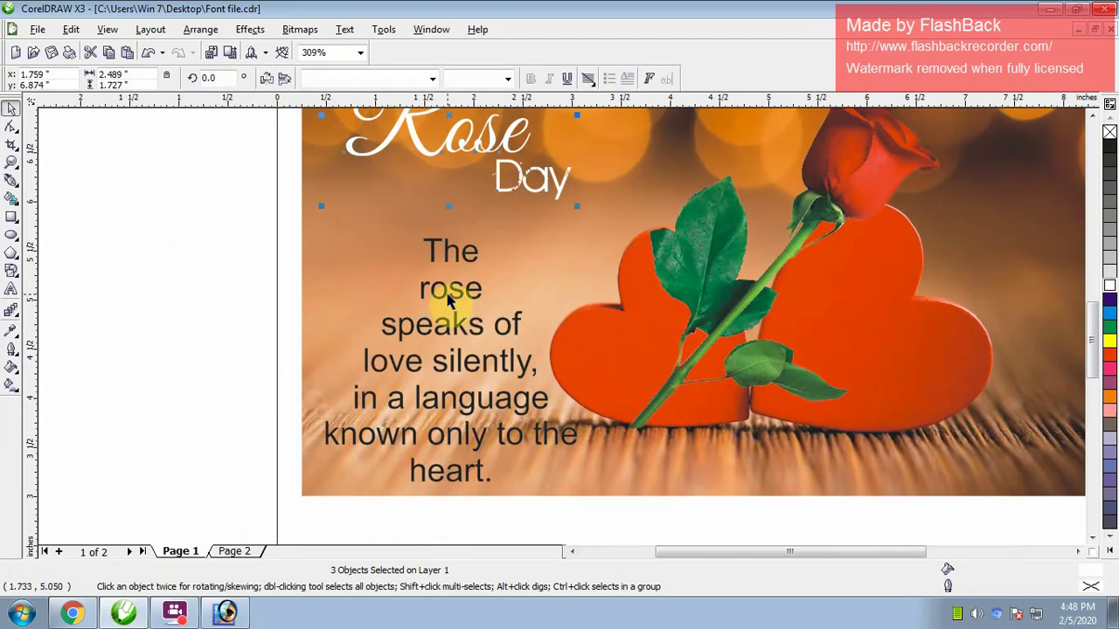
click(450, 299)
click(244, 310)
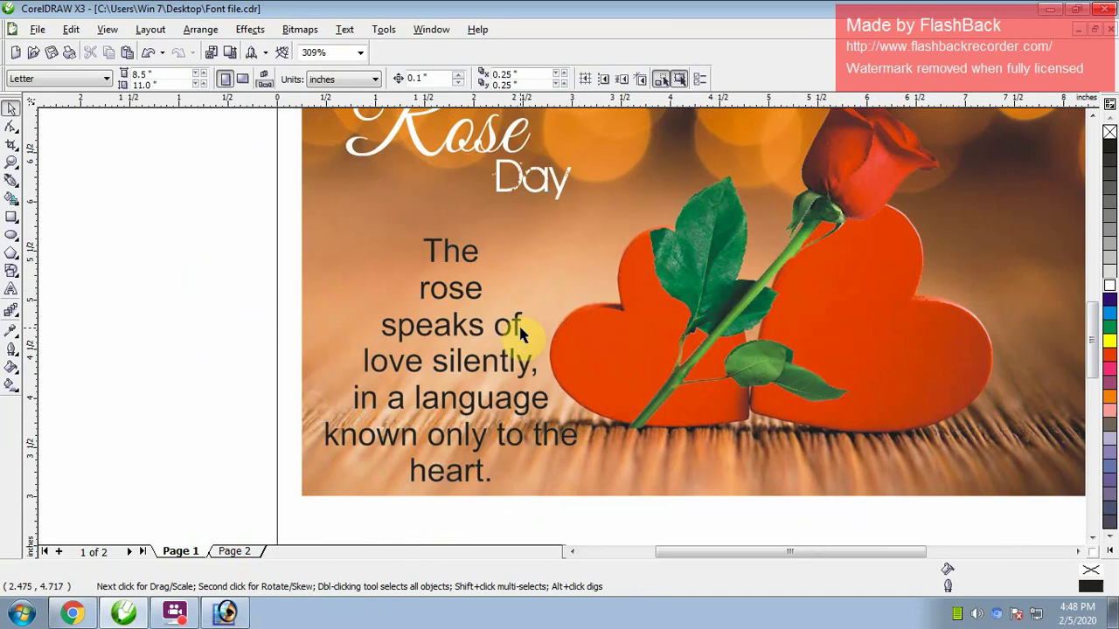
click(849, 182)
key(h)
drag(591, 177, 620, 226)
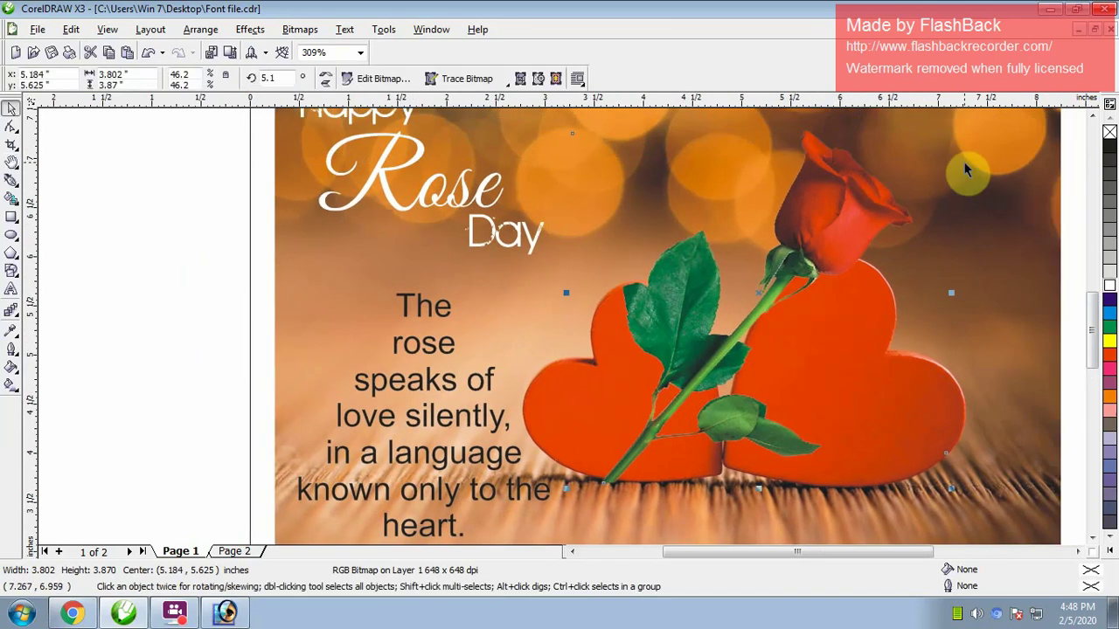
key(alt+Tab)
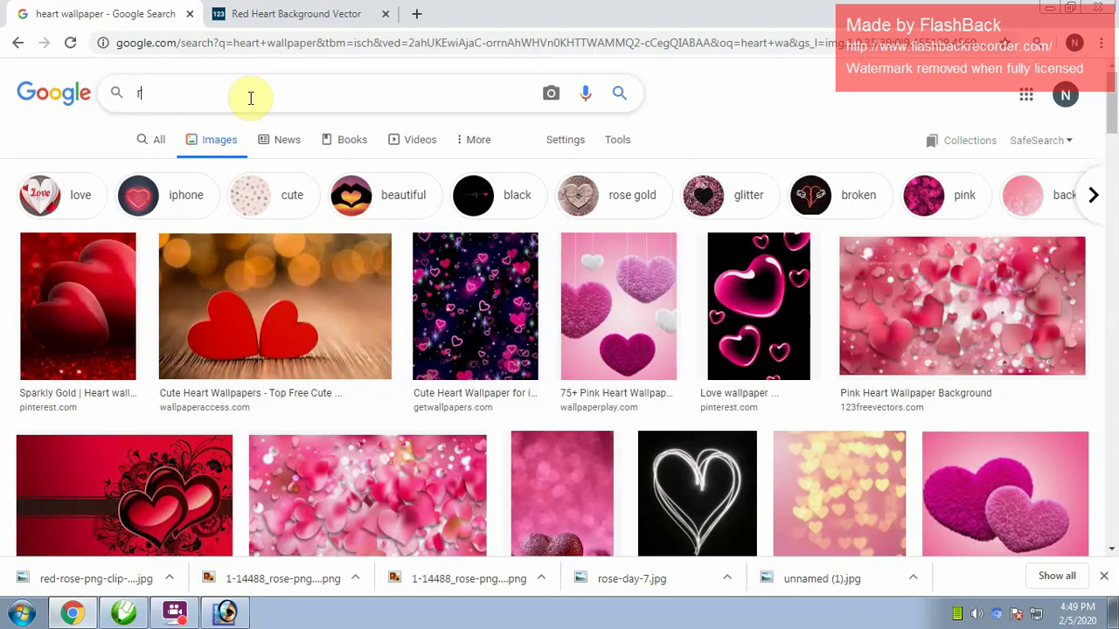
Search Google Images for 'rose png' and copy the Transparent Rose PNG clip art
text(ose png)
key(Return)
click(396, 163)
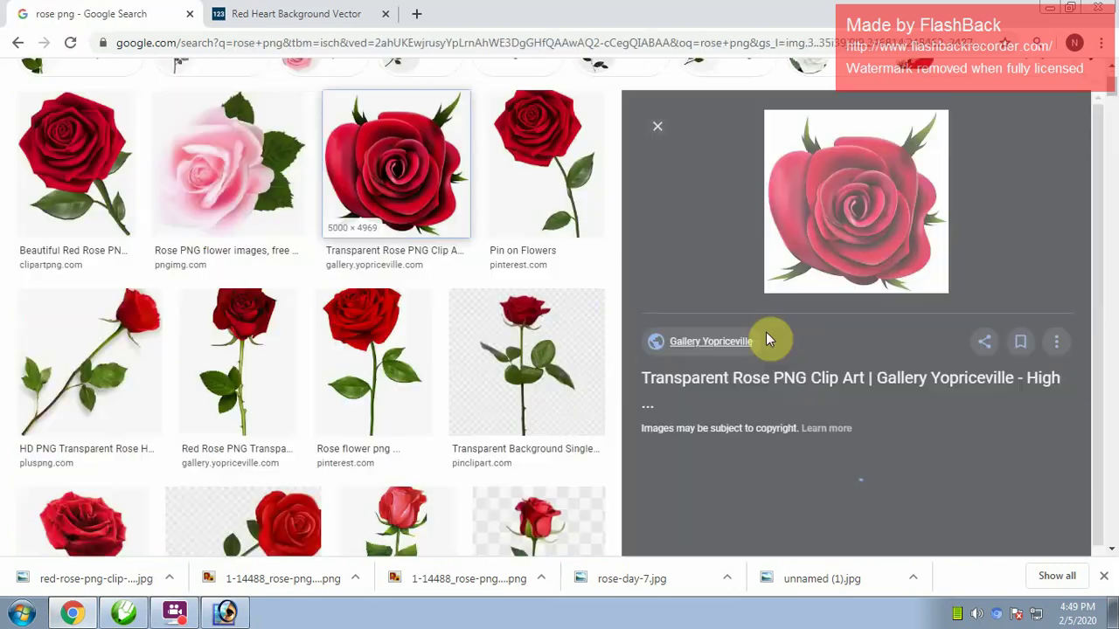
right_click(837, 198)
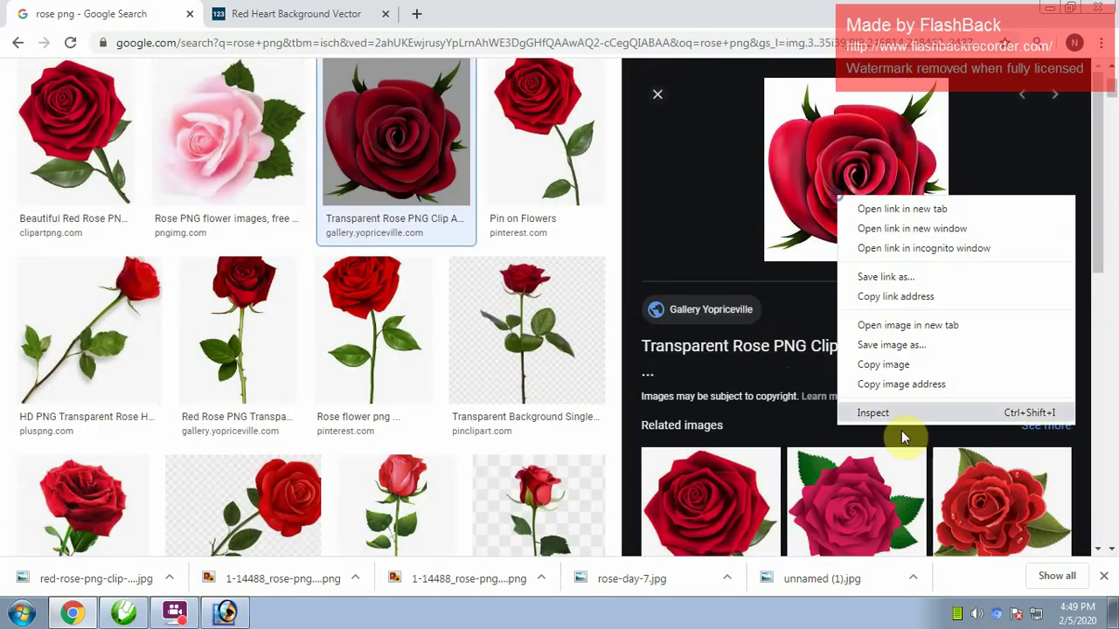
click(879, 364)
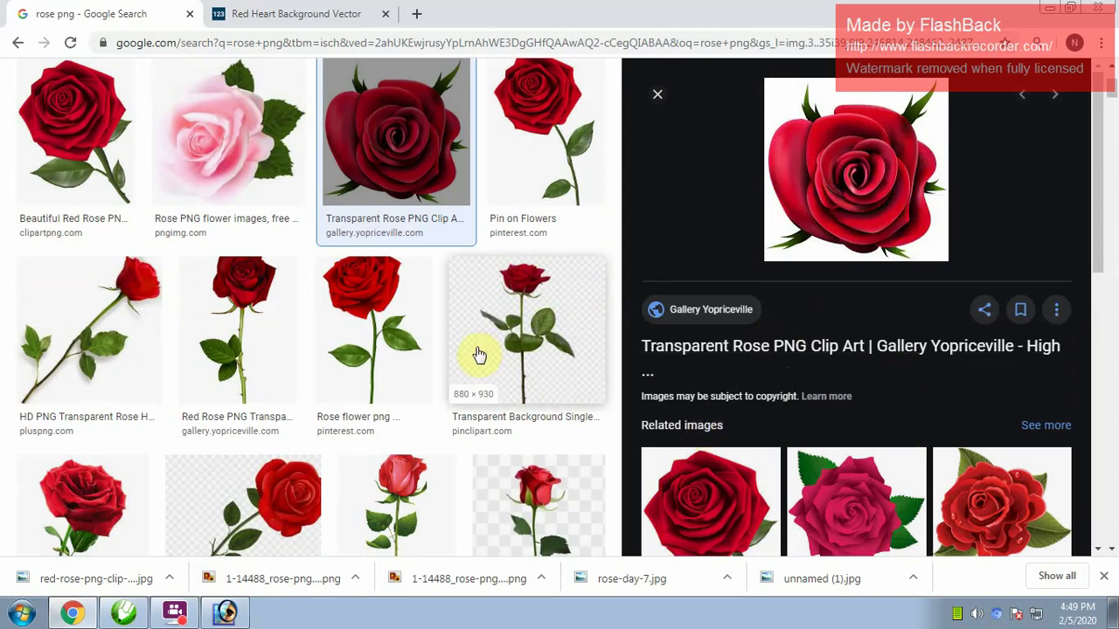
click(127, 614)
Paste the rose onto the card and delete the old small rose beside 'The'
key(ctrl+v)
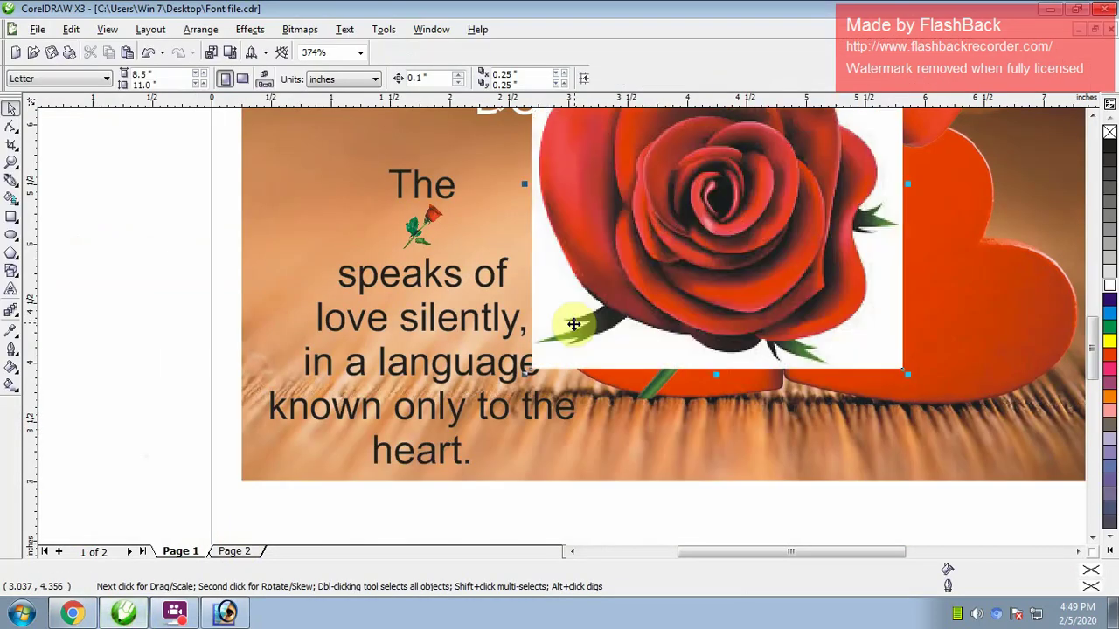
scroll(542, 315, down, 1)
key(z)
drag(282, 137, 874, 457)
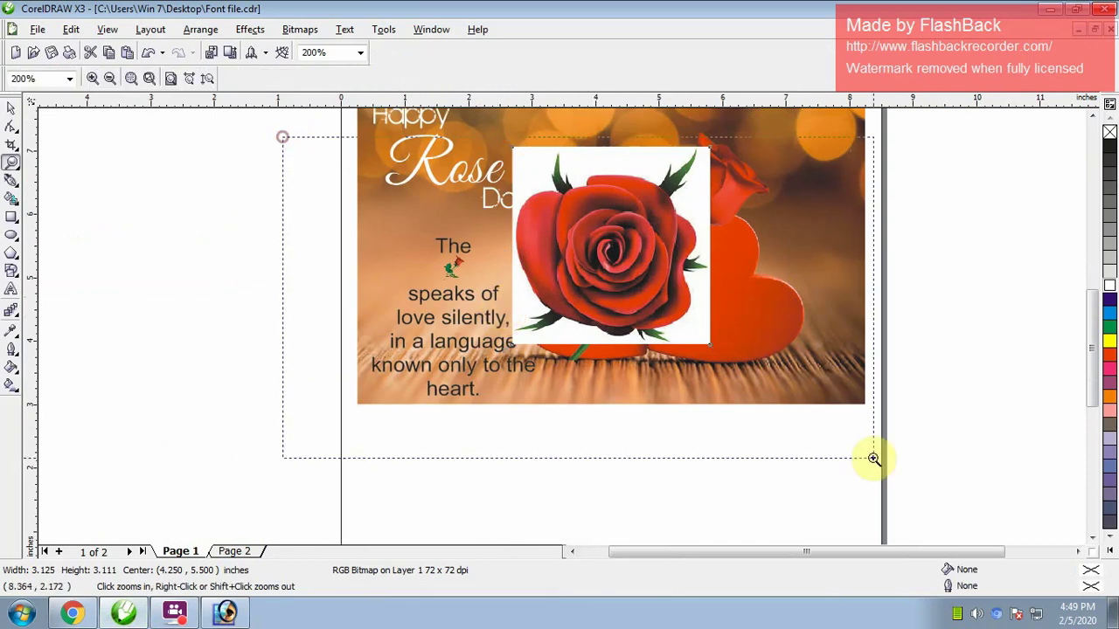
click(385, 287)
key(Delete)
Convert the large pasted rose into an RGB bitmap
click(584, 292)
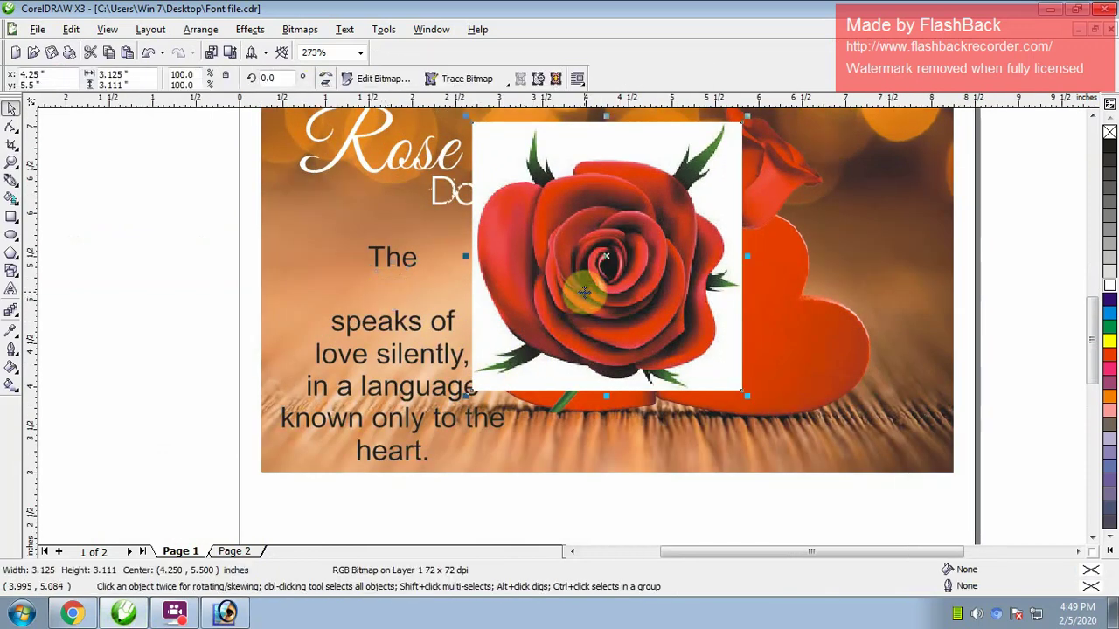
click(300, 30)
click(317, 51)
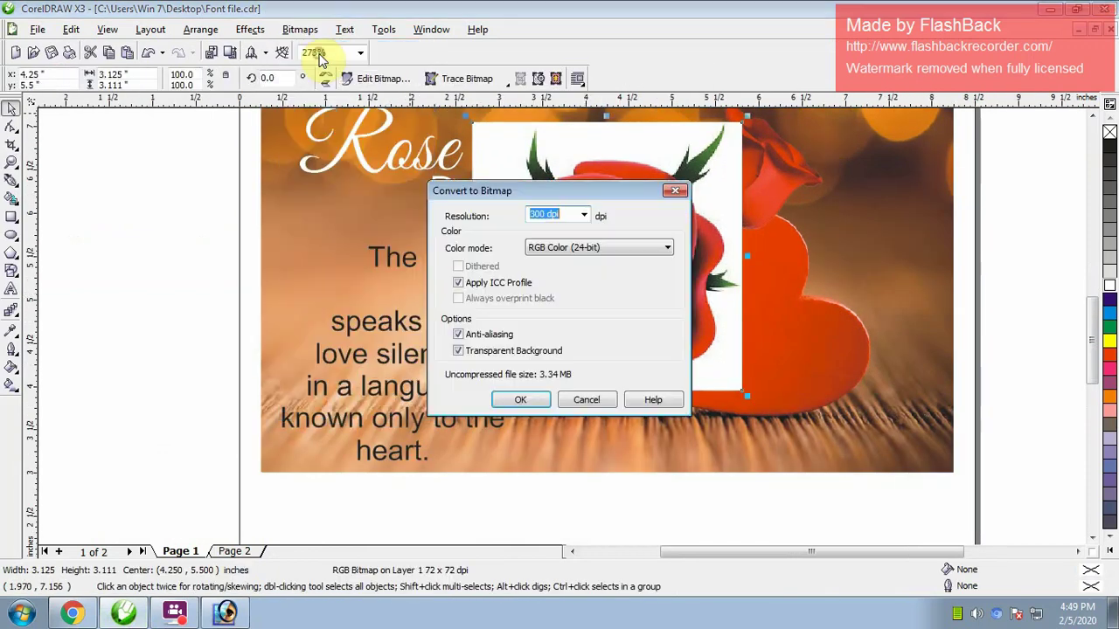
key(Return)
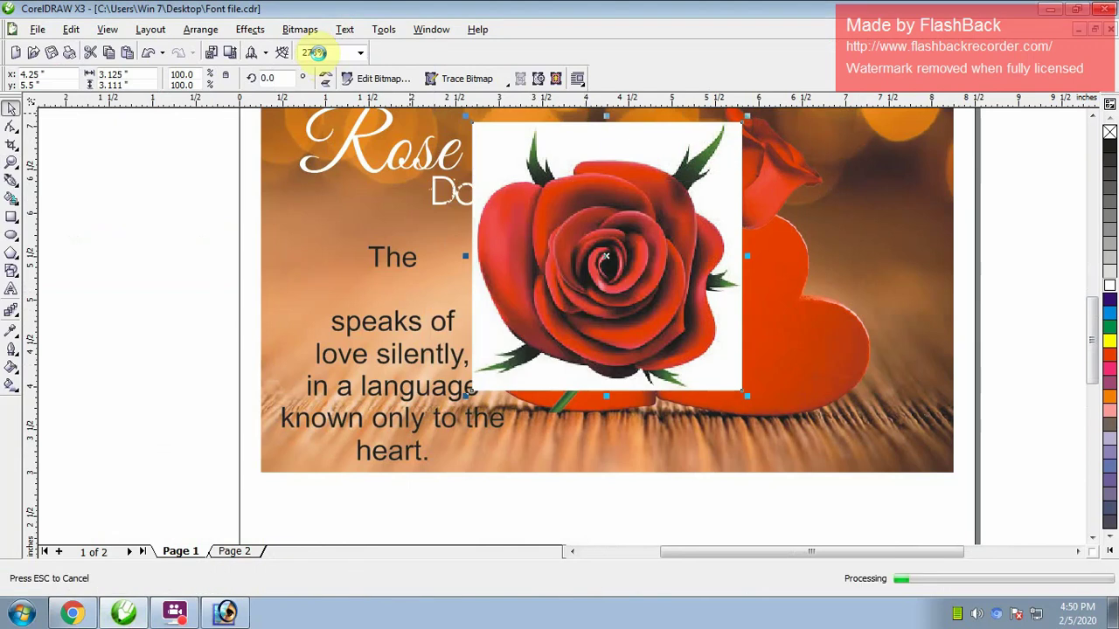
click(302, 30)
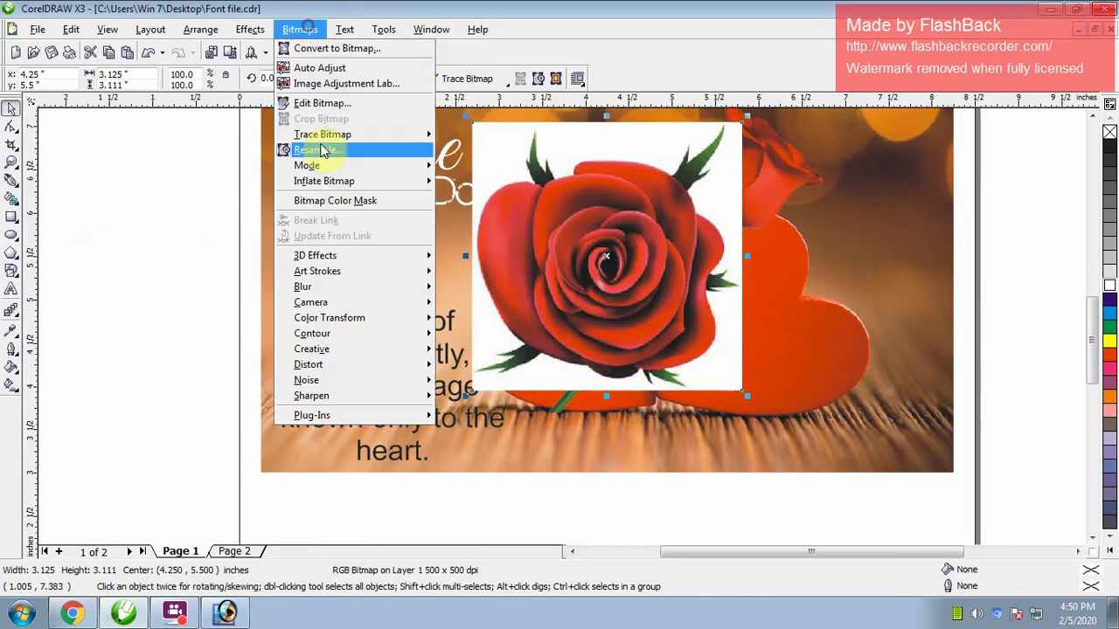
Hide the rose's white background with Bitmap Color Mask
click(302, 201)
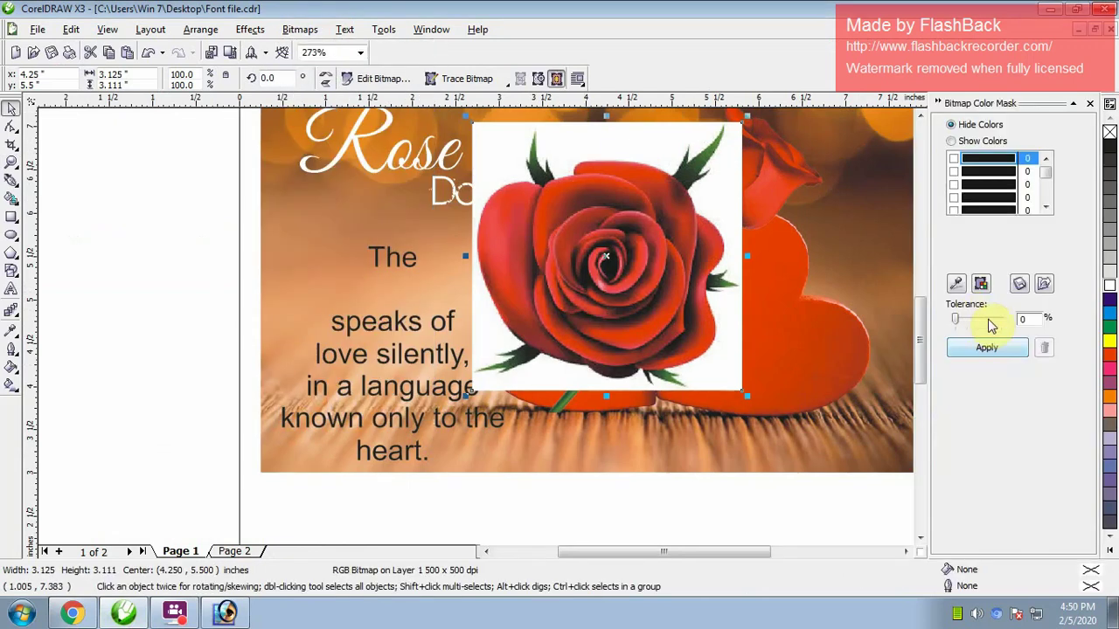
click(961, 287)
click(719, 231)
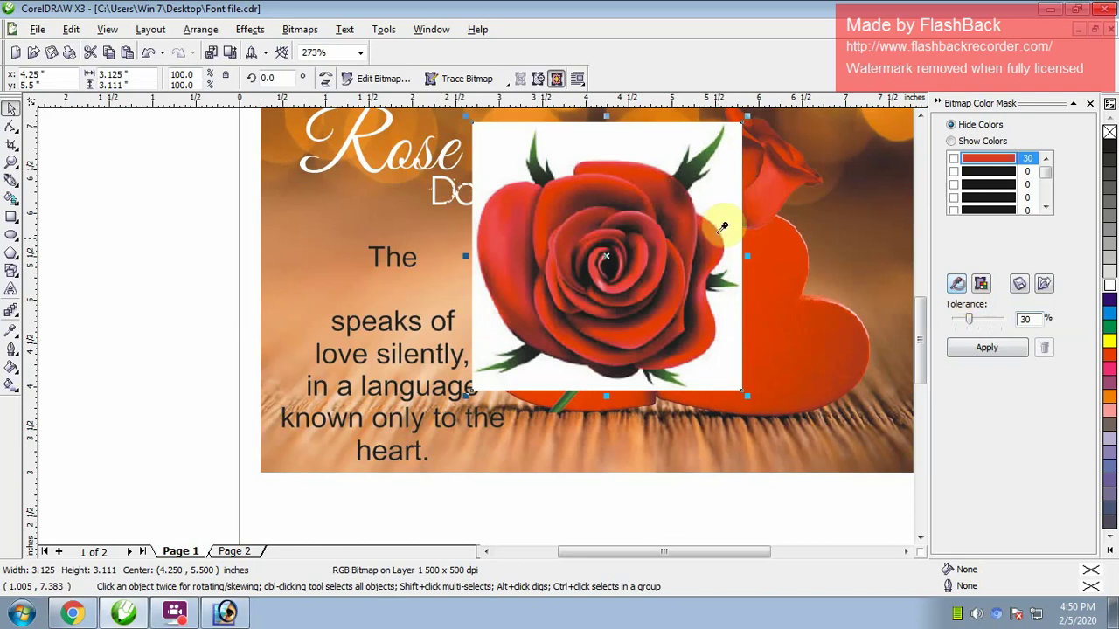
click(973, 348)
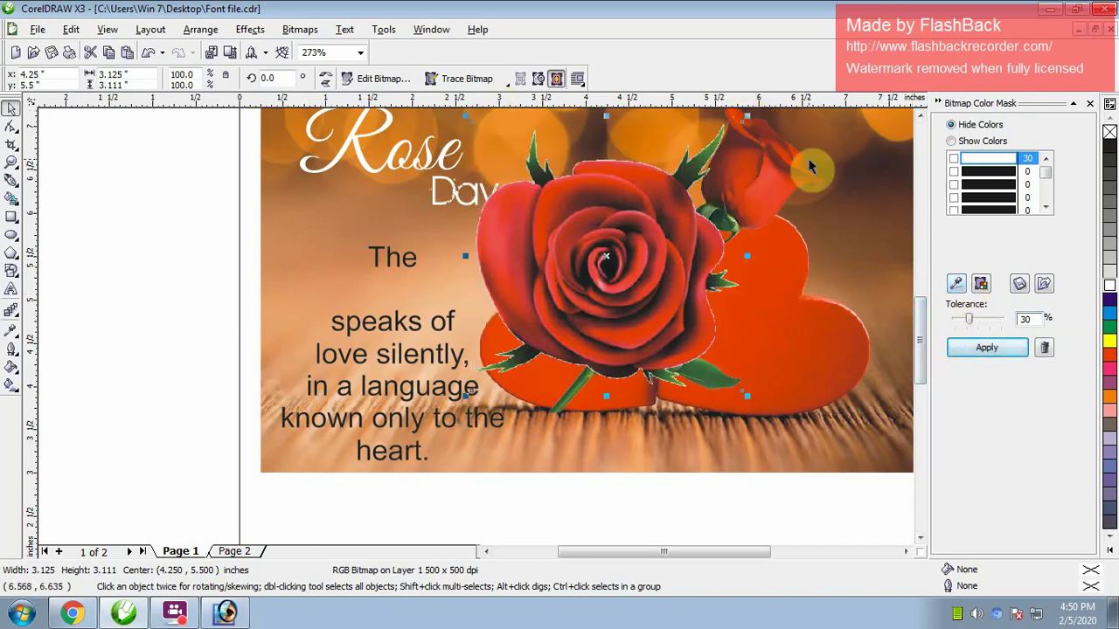
Shrink the rose to a small icon and place it under 'The'
drag(745, 116, 518, 345)
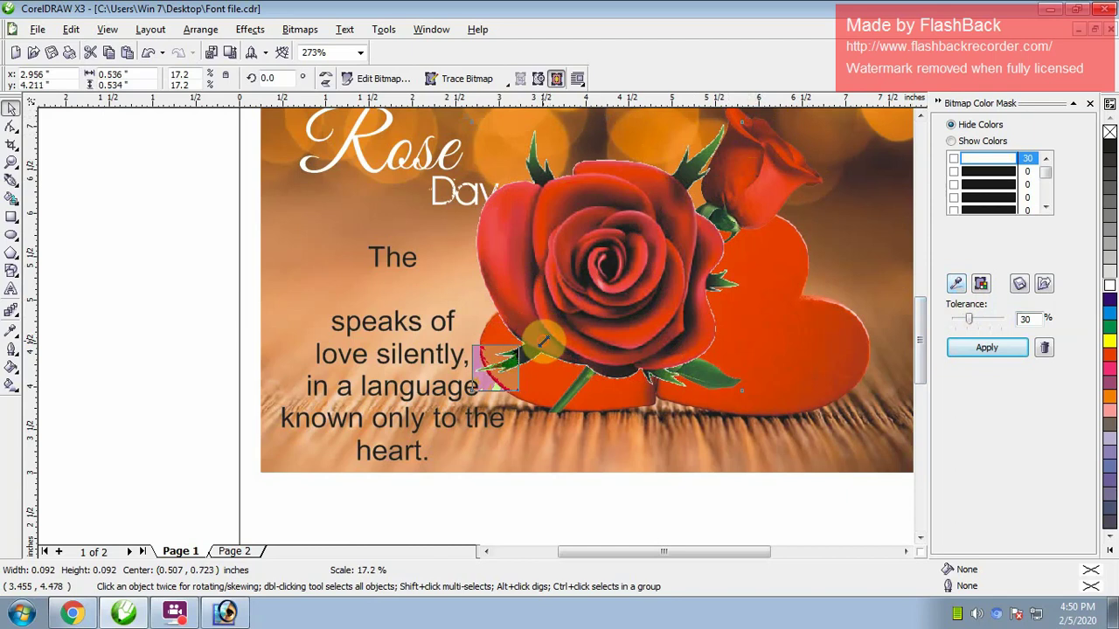
key(z)
drag(116, 209, 770, 504)
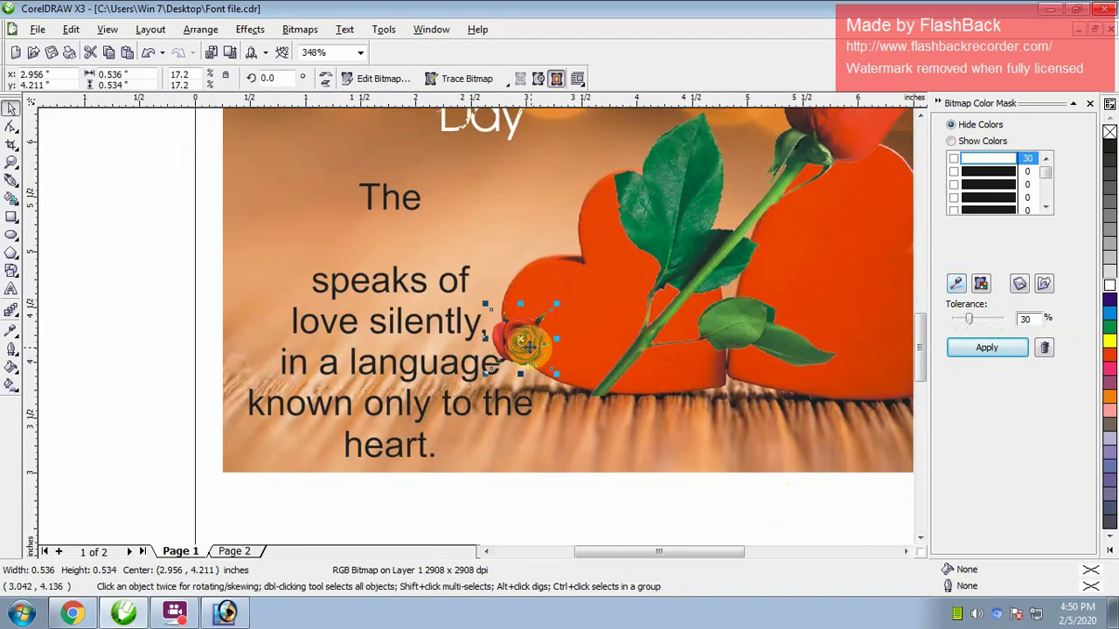
drag(519, 341, 379, 233)
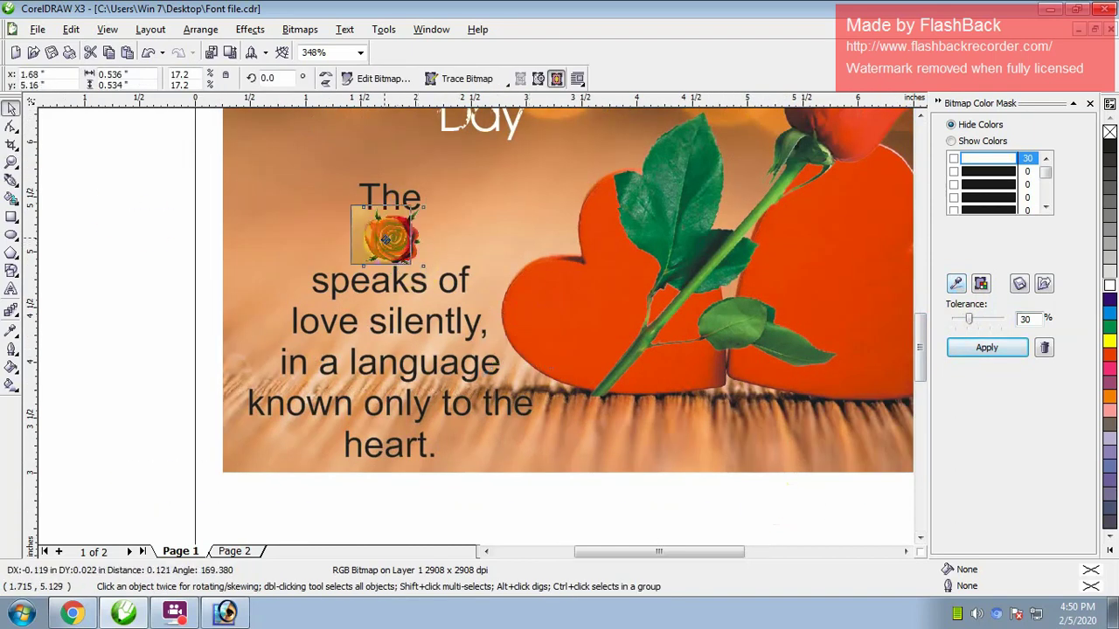
shift+click(402, 297)
key(Right)
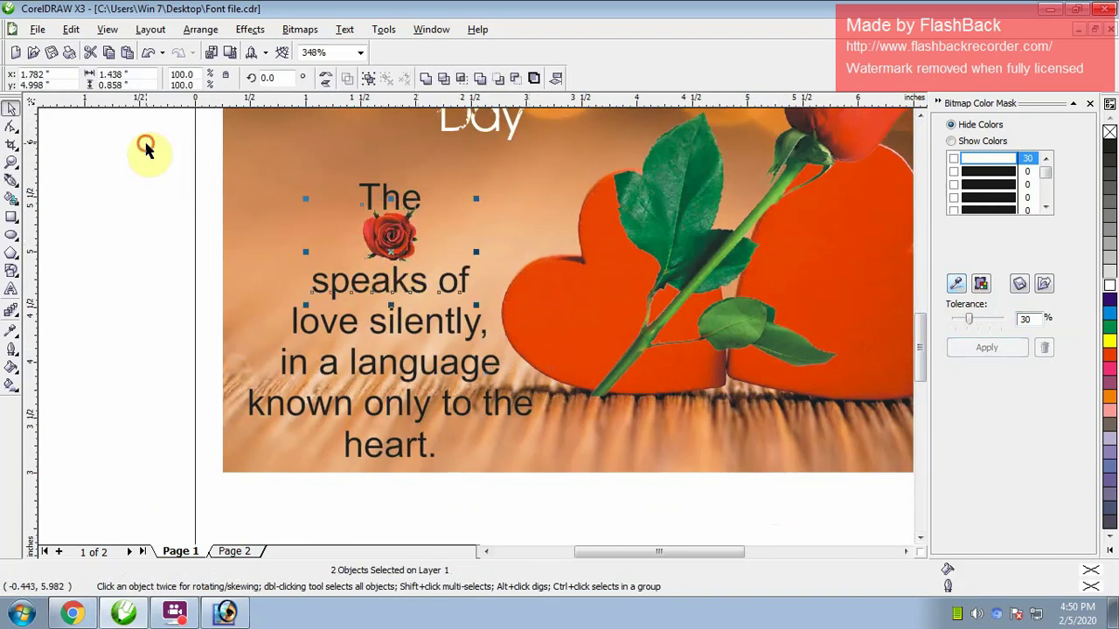
drag(145, 145, 449, 243)
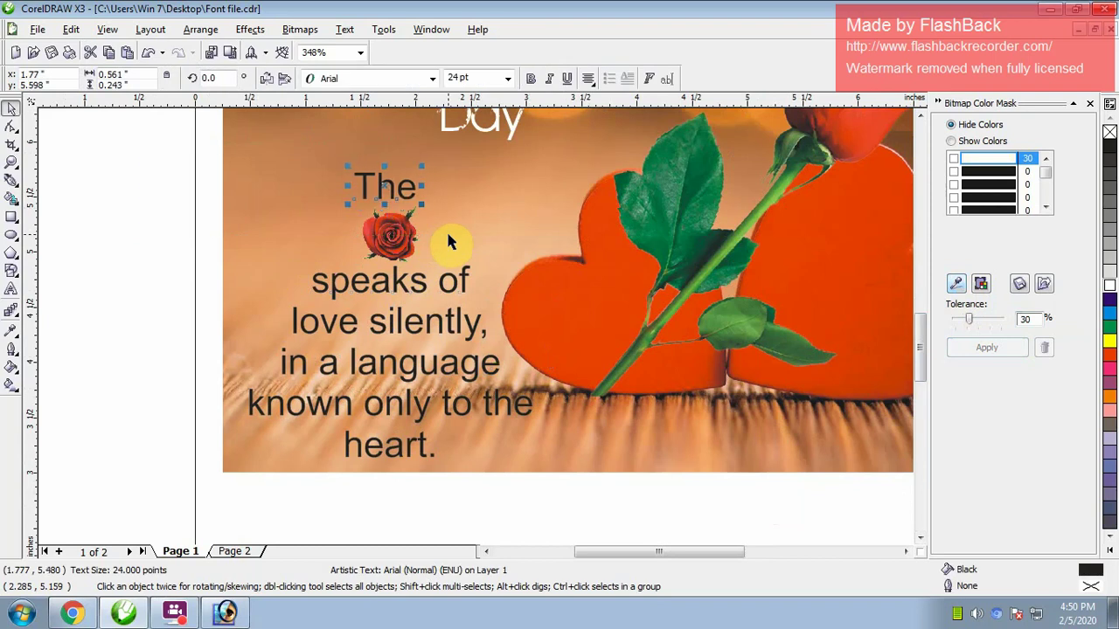
Break 'love silently' apart so 'love' becomes a separate word
scroll(472, 328, down, 3)
key(z)
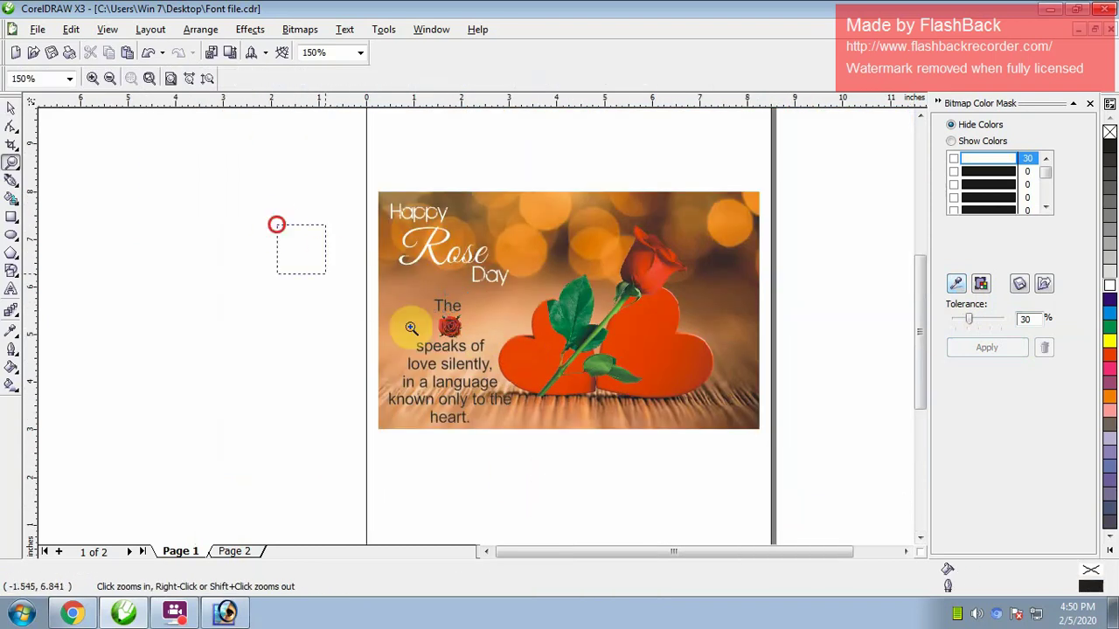
scroll(570, 372, up, 2)
key(space)
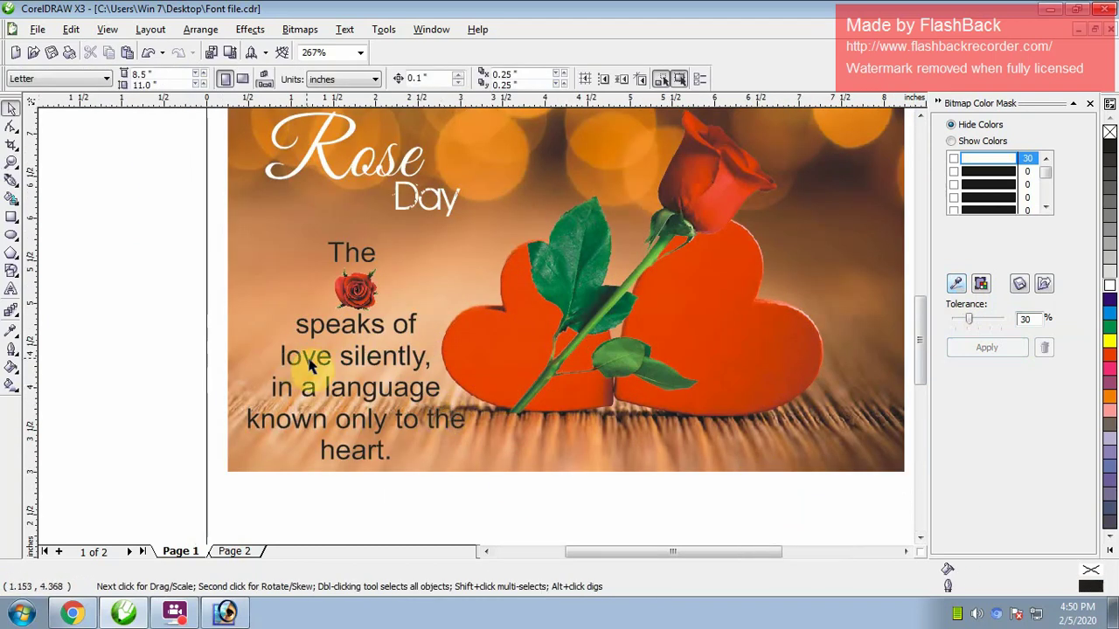
click(304, 354)
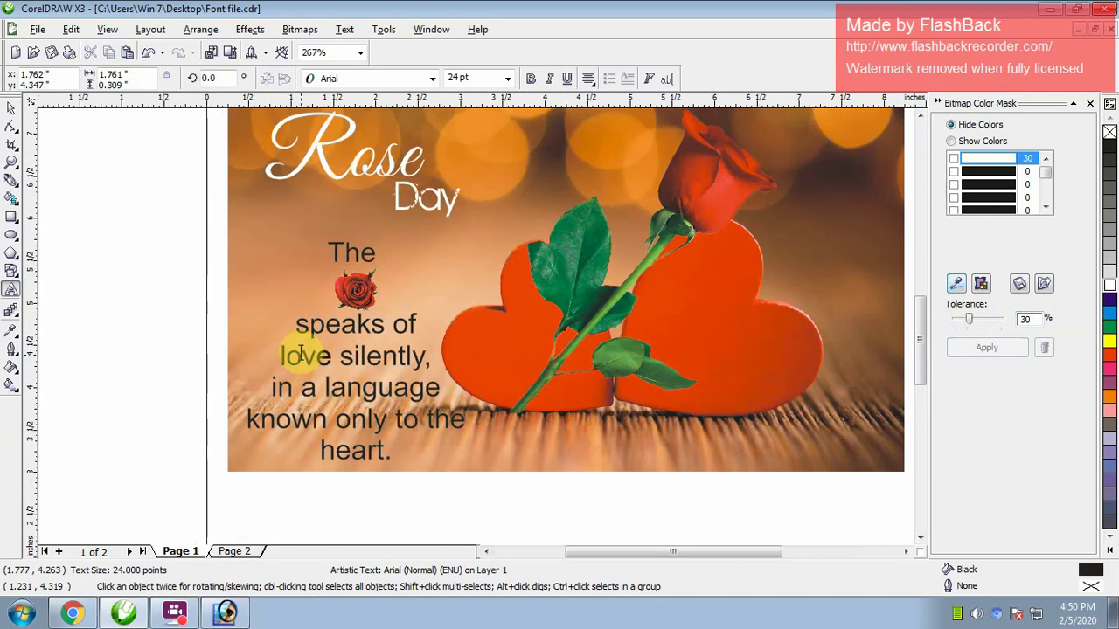
key(ctrl+k)
click(297, 359)
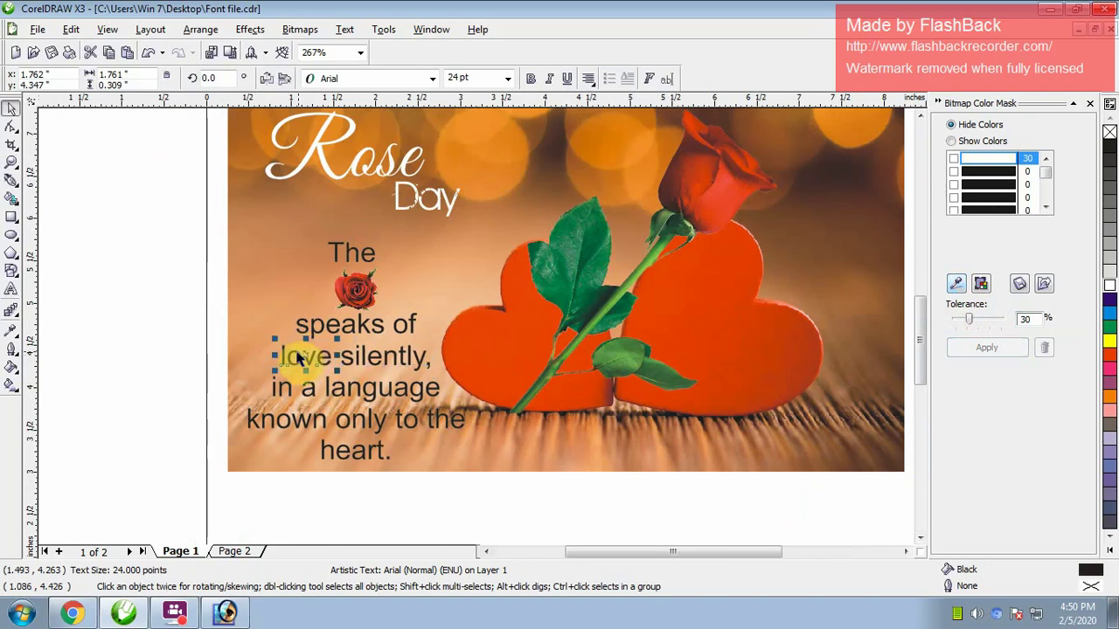
click(72, 612)
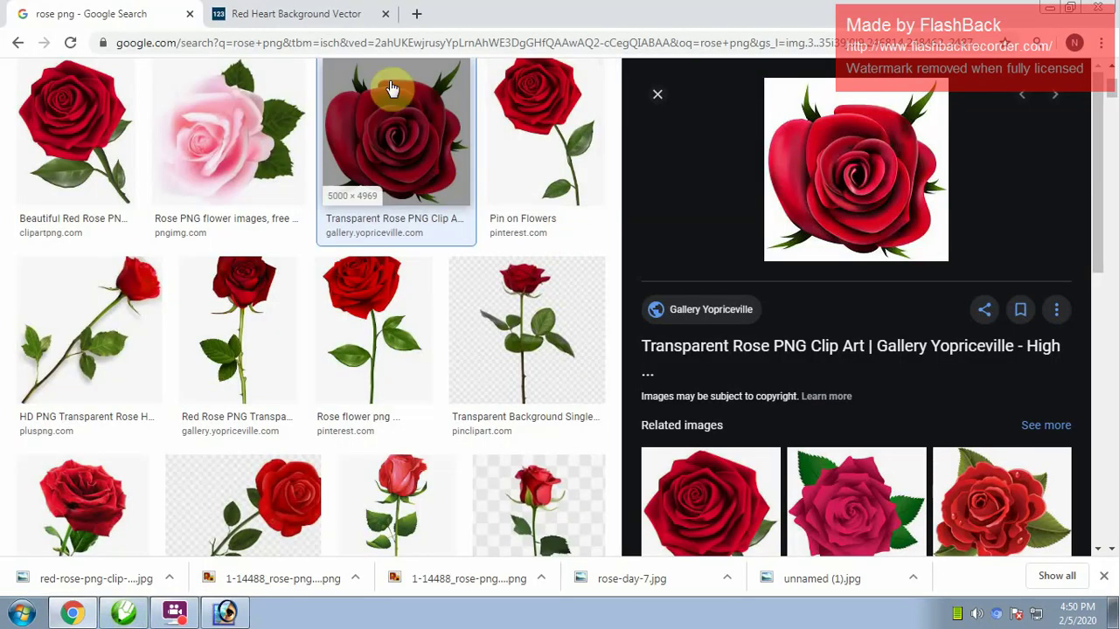
Search Google Images for love sign vector images
click(657, 93)
scroll(420, 154, up, 3)
click(263, 100)
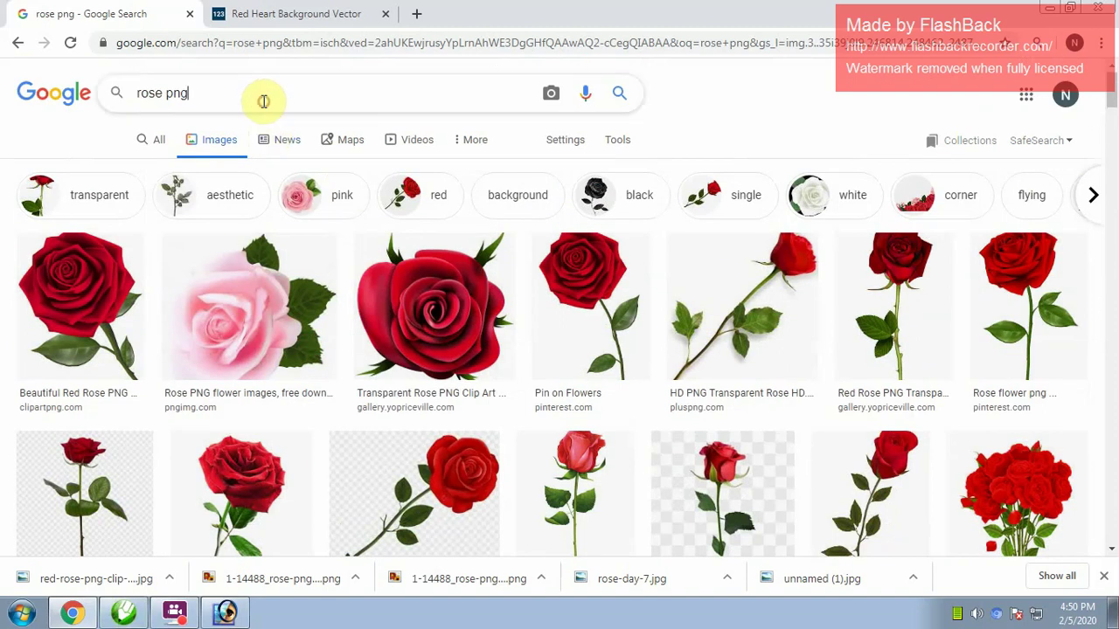
text(l)
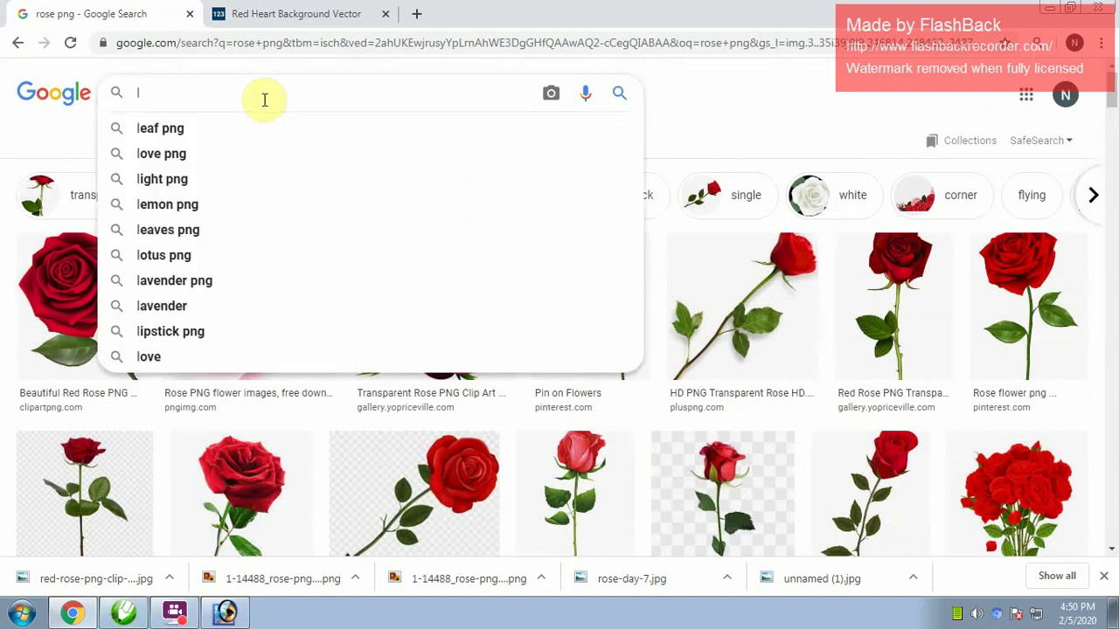
text(ove sign )
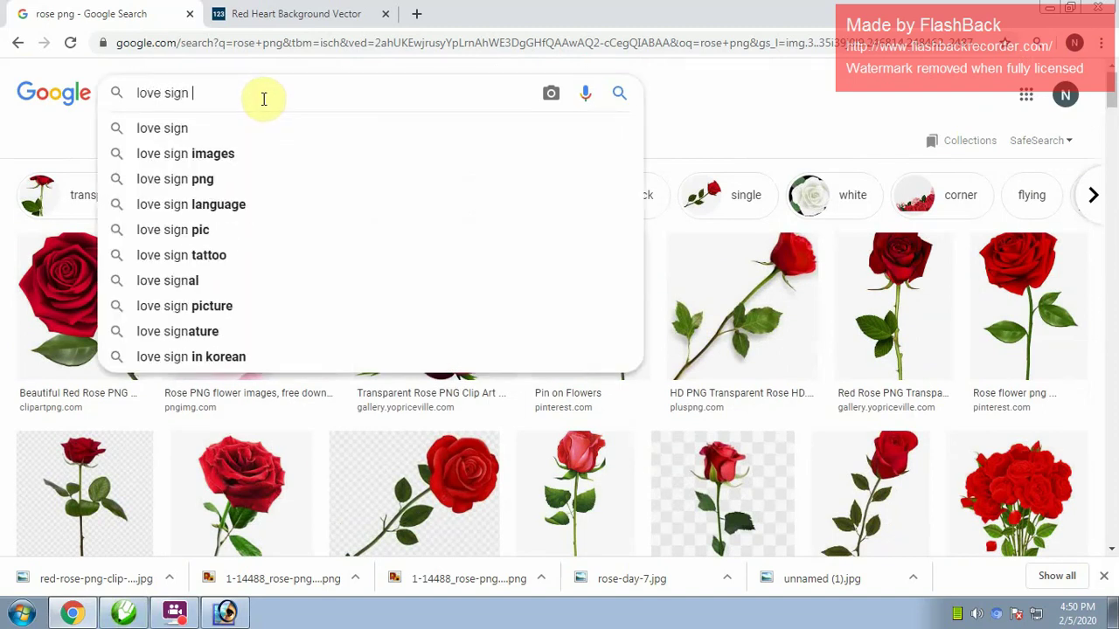
text(vecotr)
key(Return)
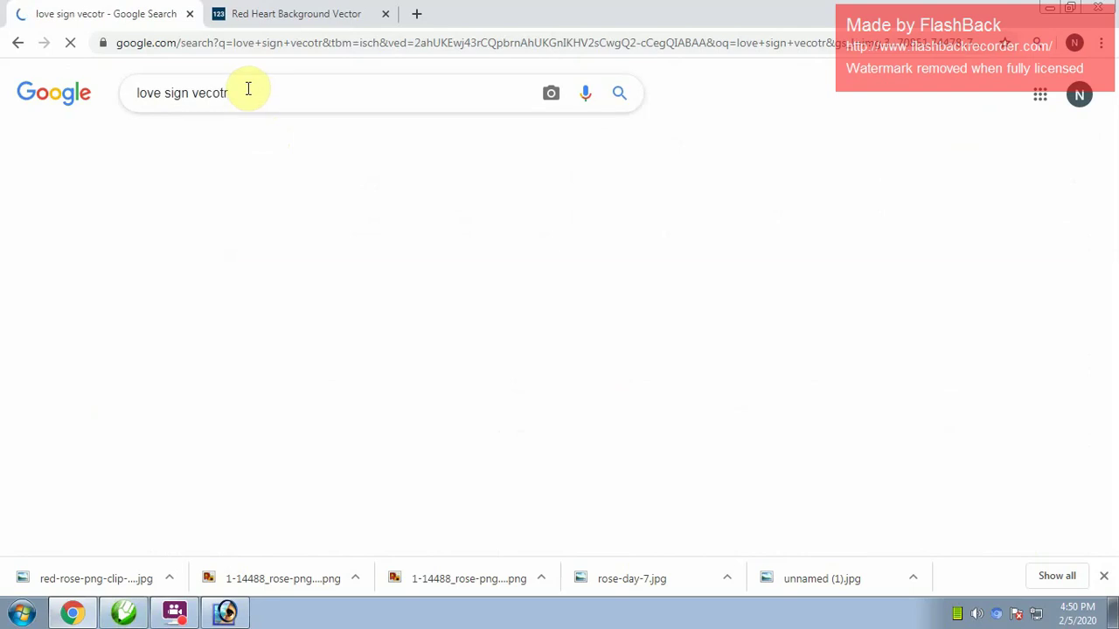
mouse_move(988, 370)
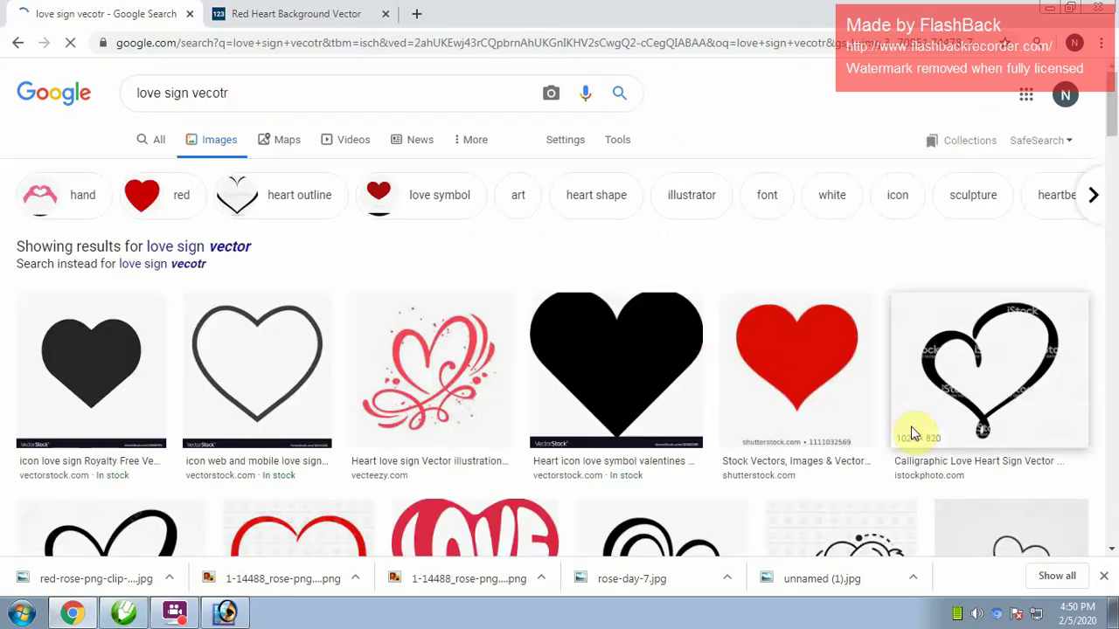
click(1114, 368)
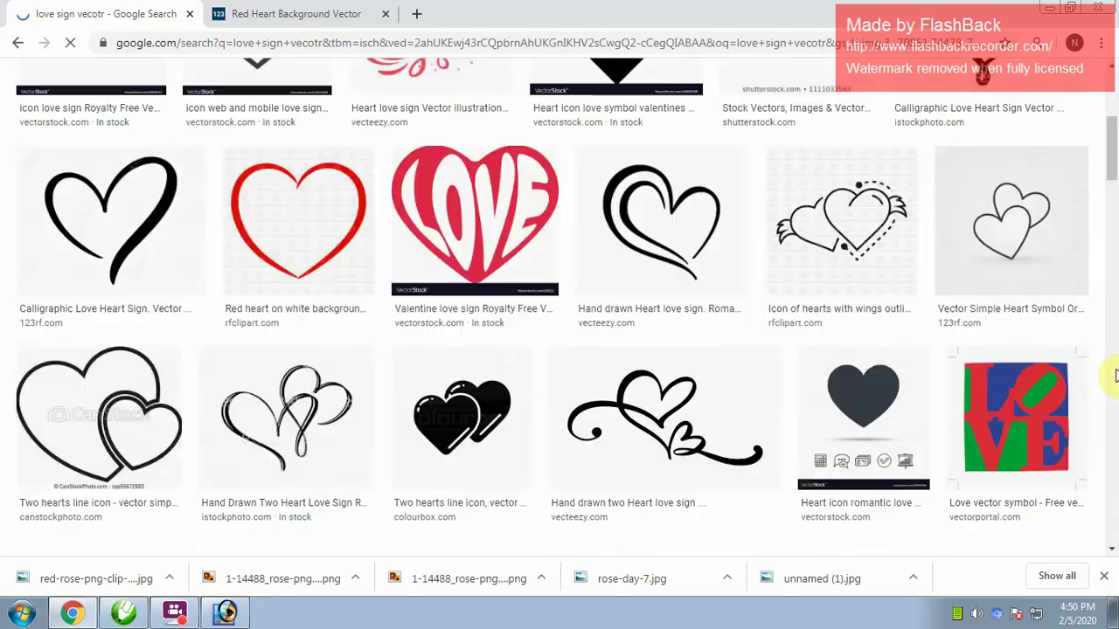
Copy the red heart image reading LOVE
right_click(453, 148)
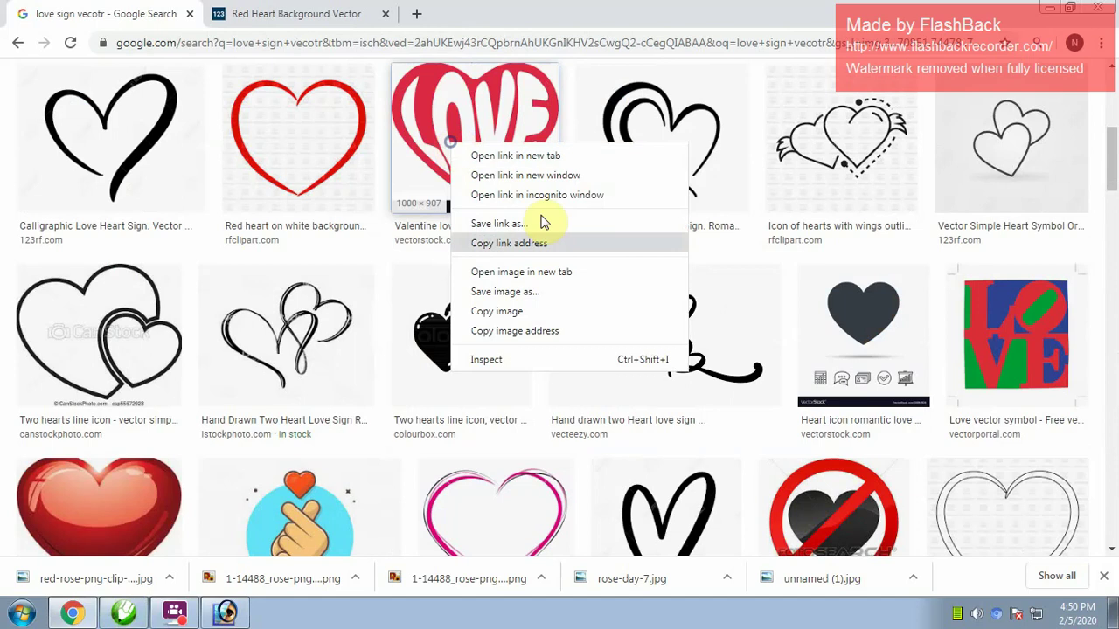
click(535, 325)
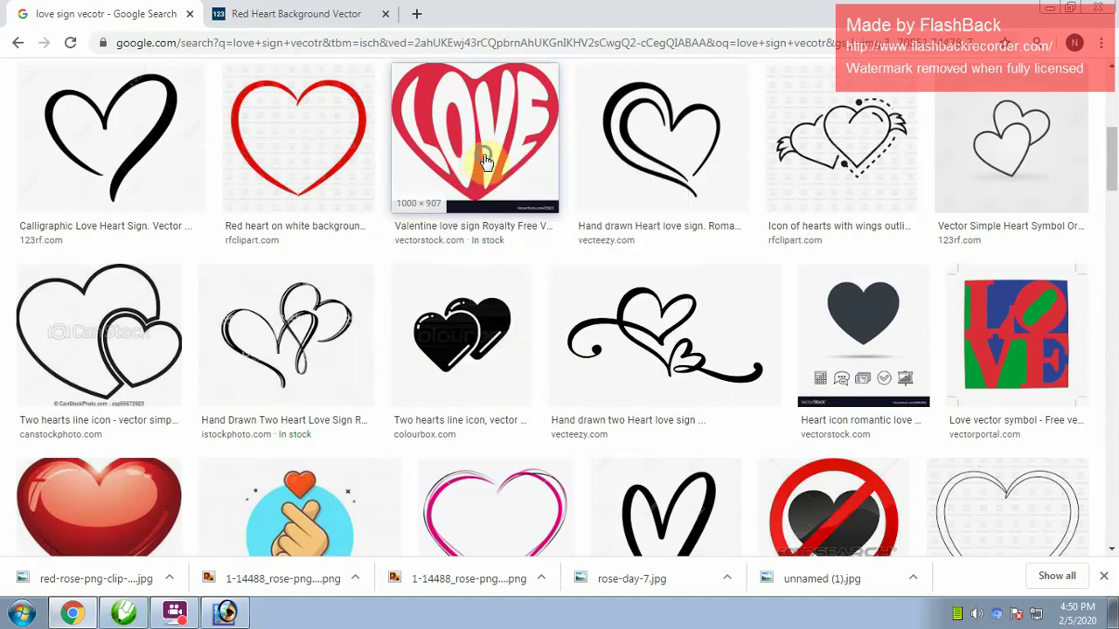
right_click(480, 163)
click(562, 325)
key(alt+Tab)
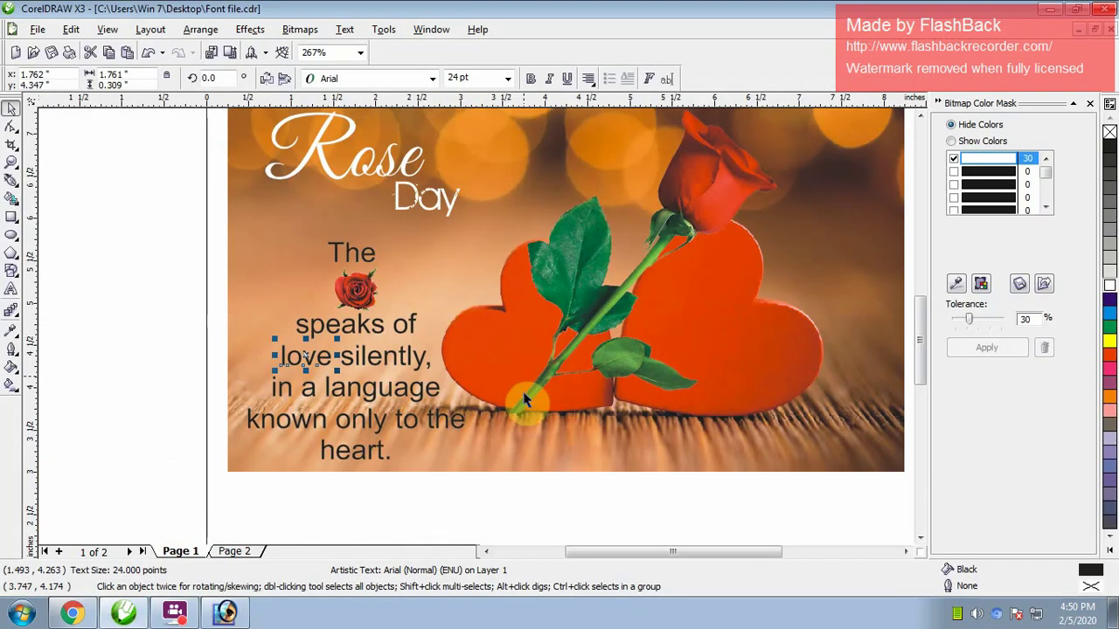
Paste the LOVE heart image onto the card and convert it to a bitmap
key(ctrl+v)
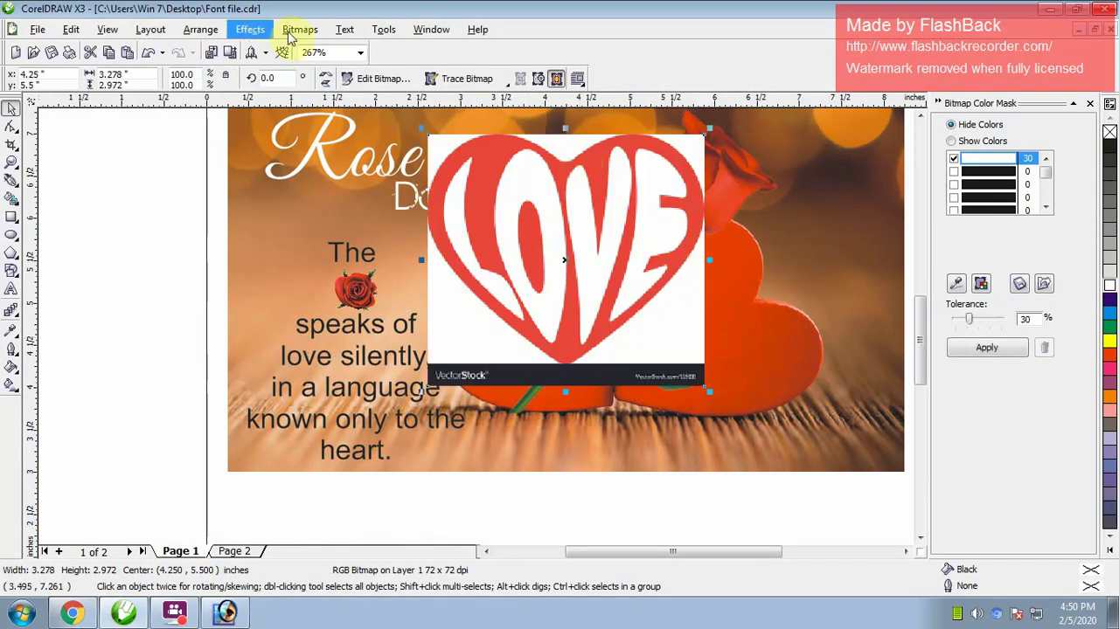
click(300, 29)
click(317, 44)
key(Return)
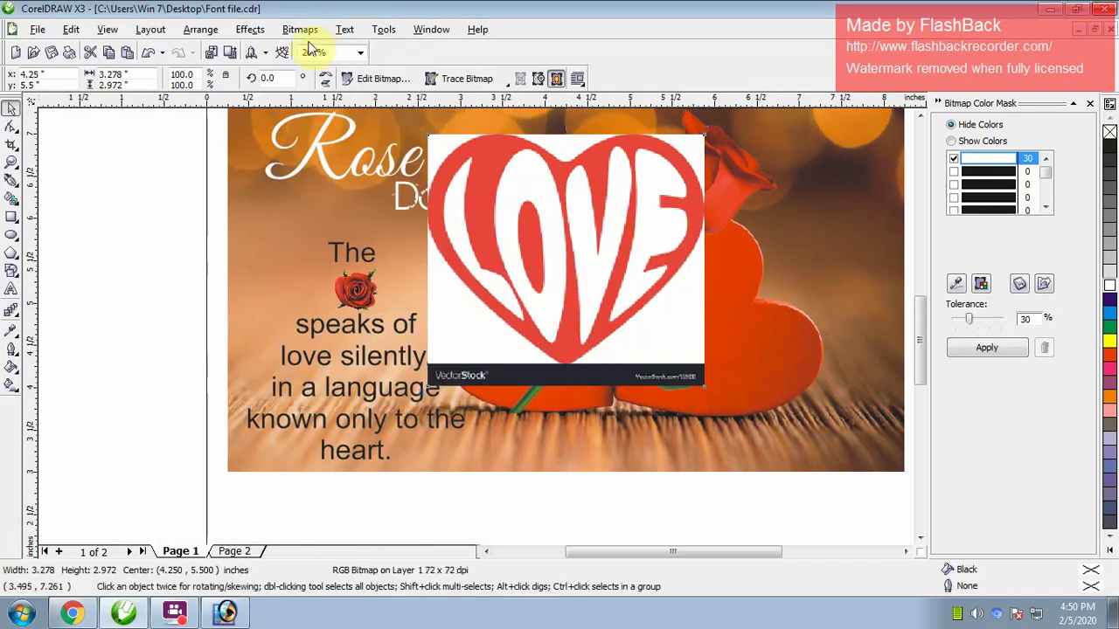
Try and undo Brightness/Contrast/Intensity adjustments, then shift the LOVE image down-right
key(ctrl+b)
key(Return)
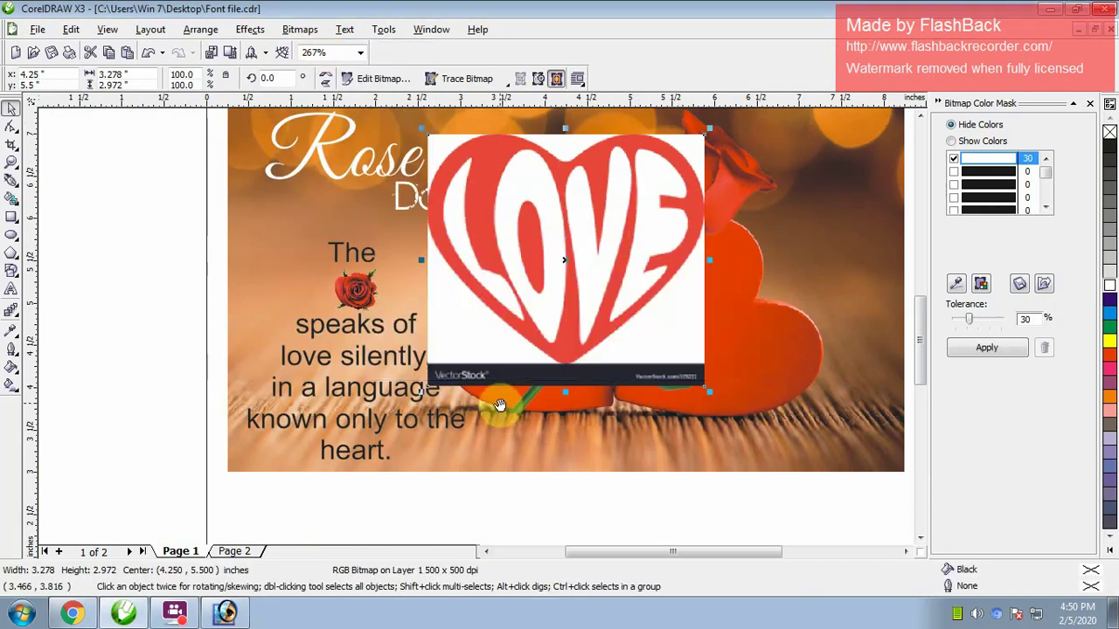
key(ctrl+z)
key(ctrl+b)
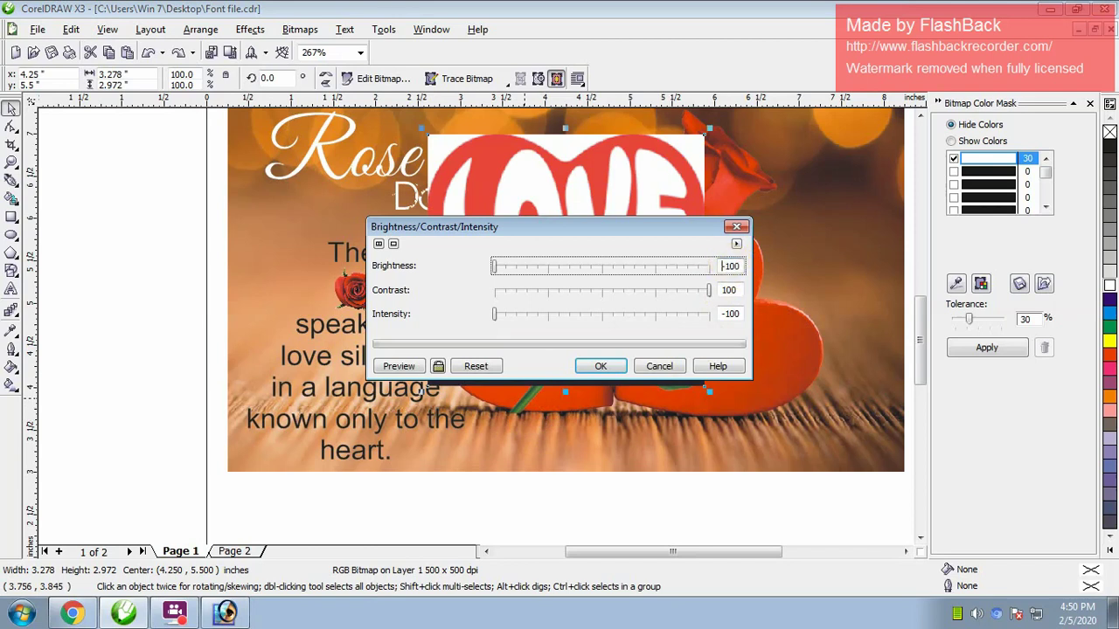
key(Tab)
key(Tab)
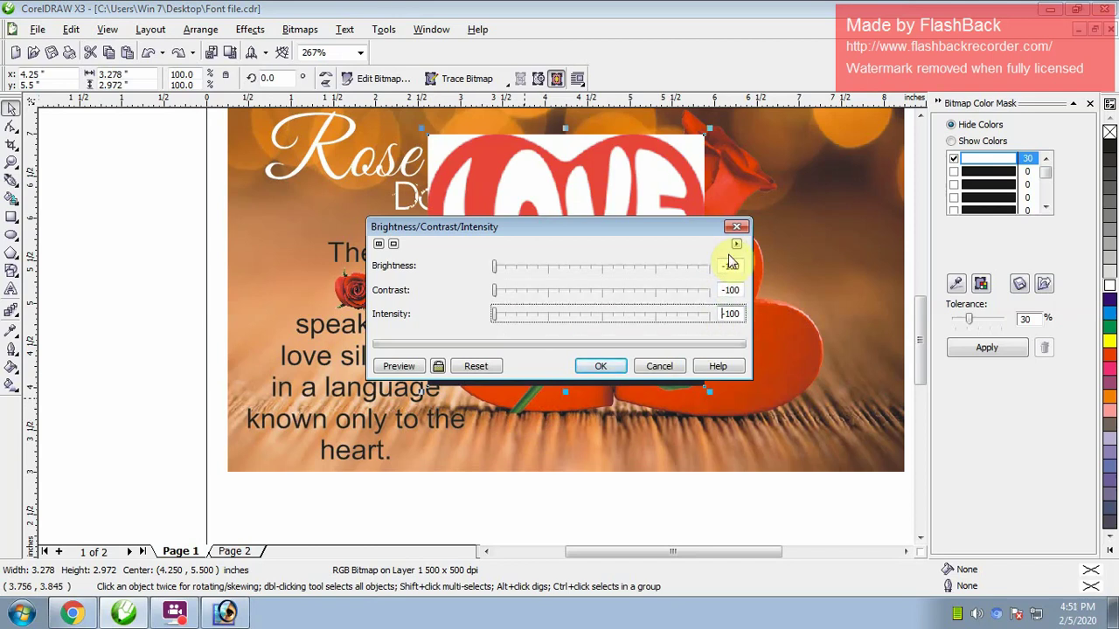
text(100)
key(Return)
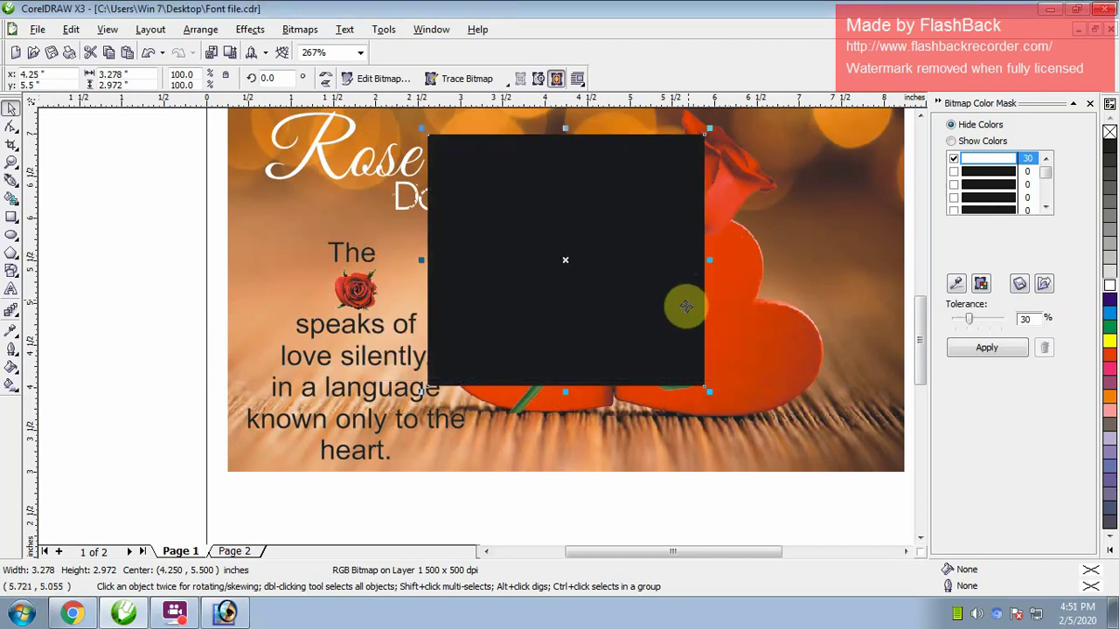
key(ctrl+z)
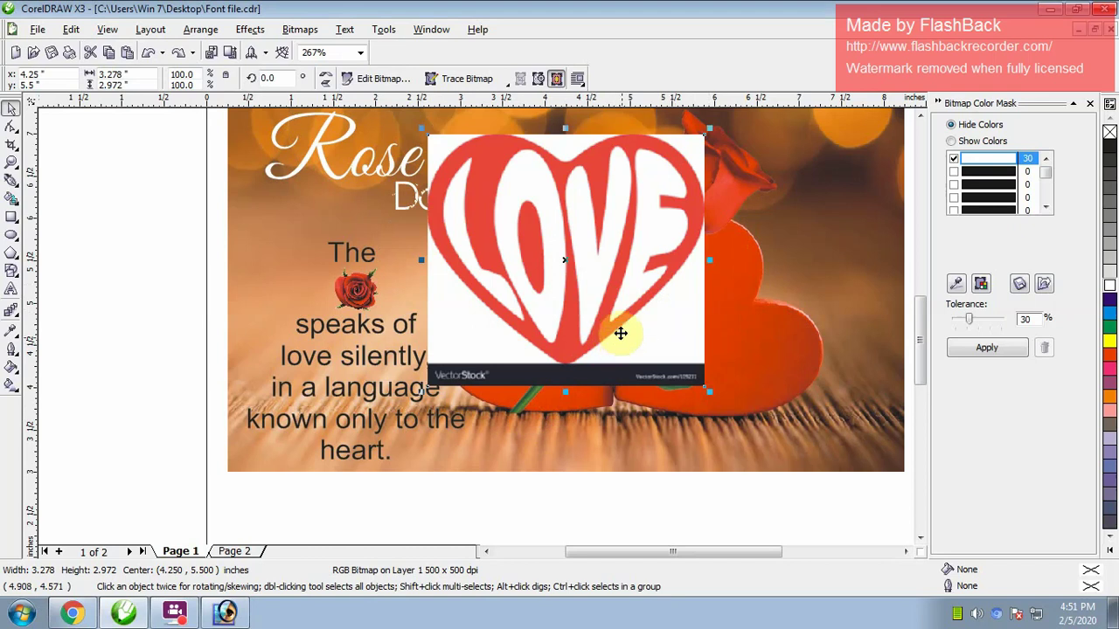
drag(620, 333, 654, 401)
Quick Trace the LOVE bitmap into vector shapes
click(461, 80)
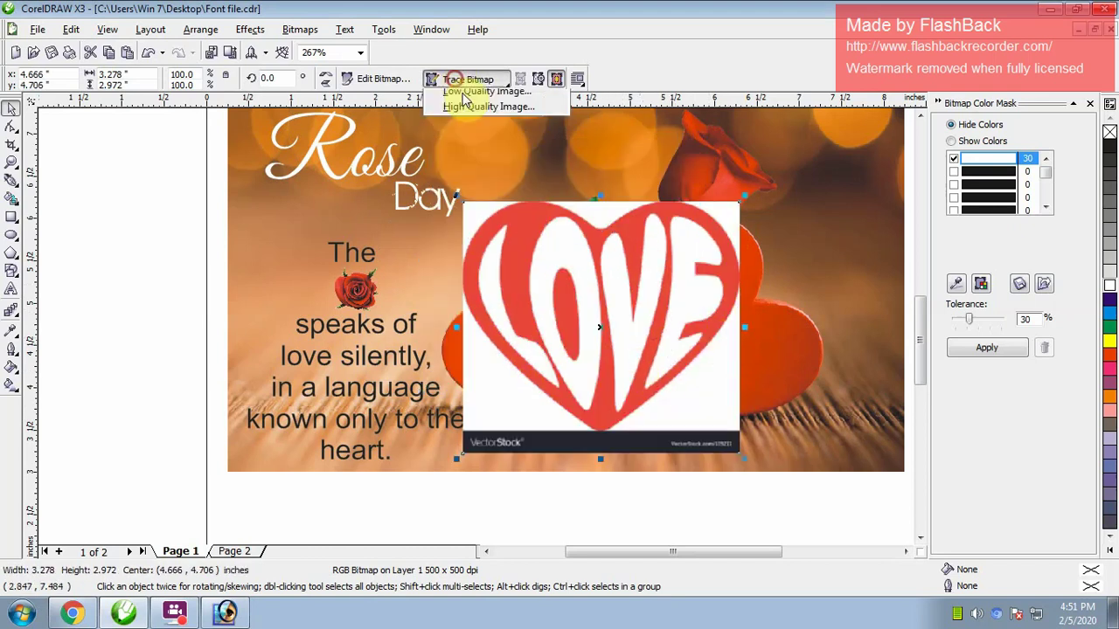
click(476, 104)
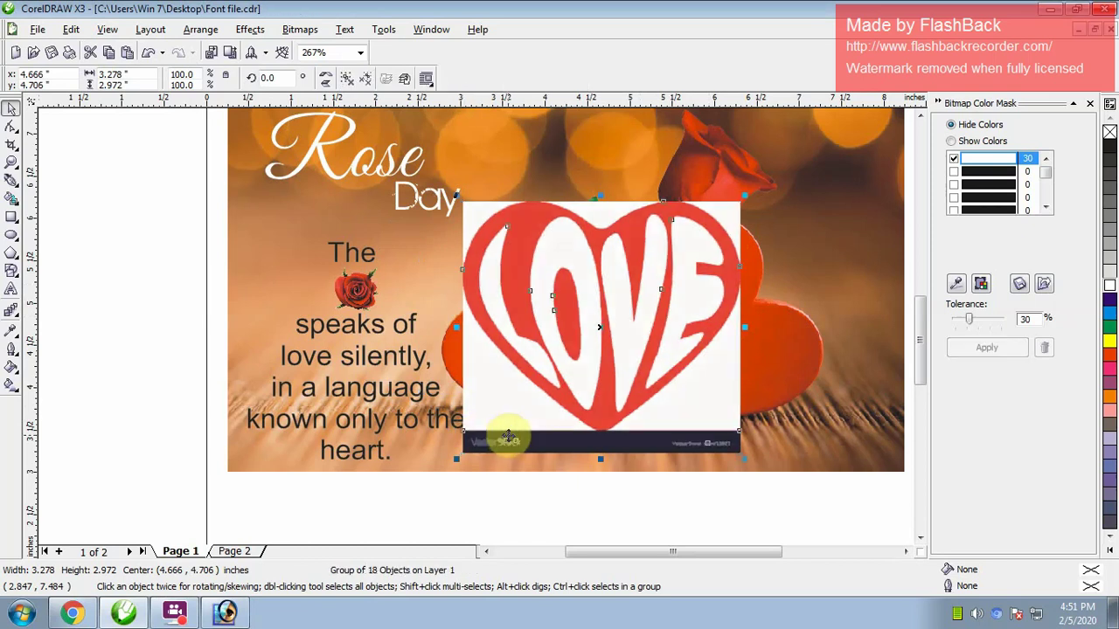
key(h)
drag(562, 452, 525, 382)
scroll(472, 324, down, 2)
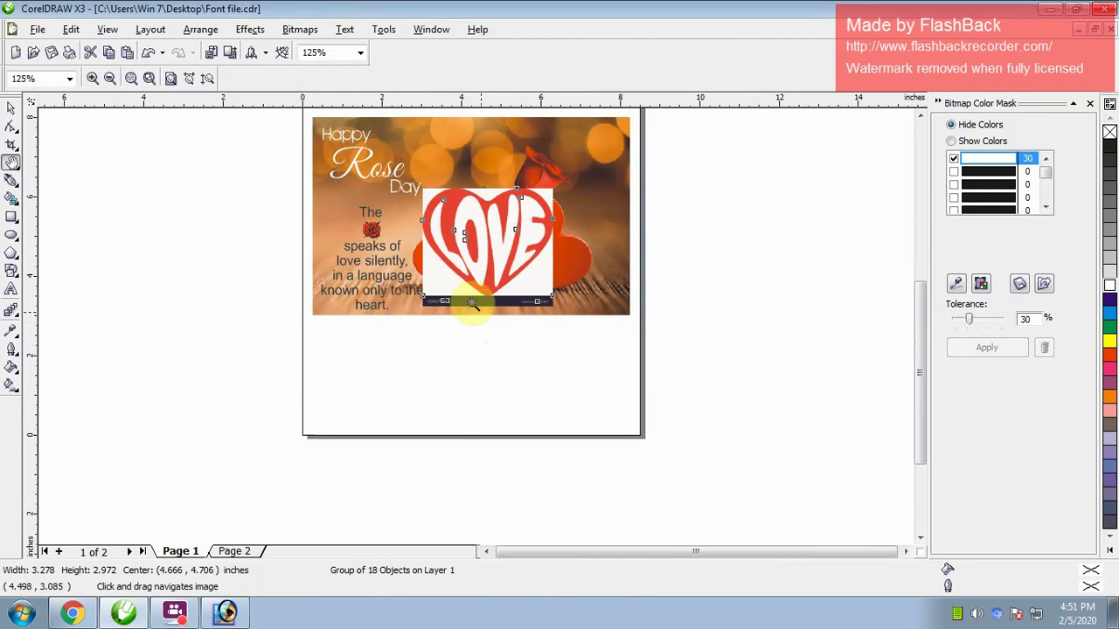
Move the traced 18-object LOVE group below the card picture
key(z)
drag(200, 170, 494, 327)
right_click(586, 332)
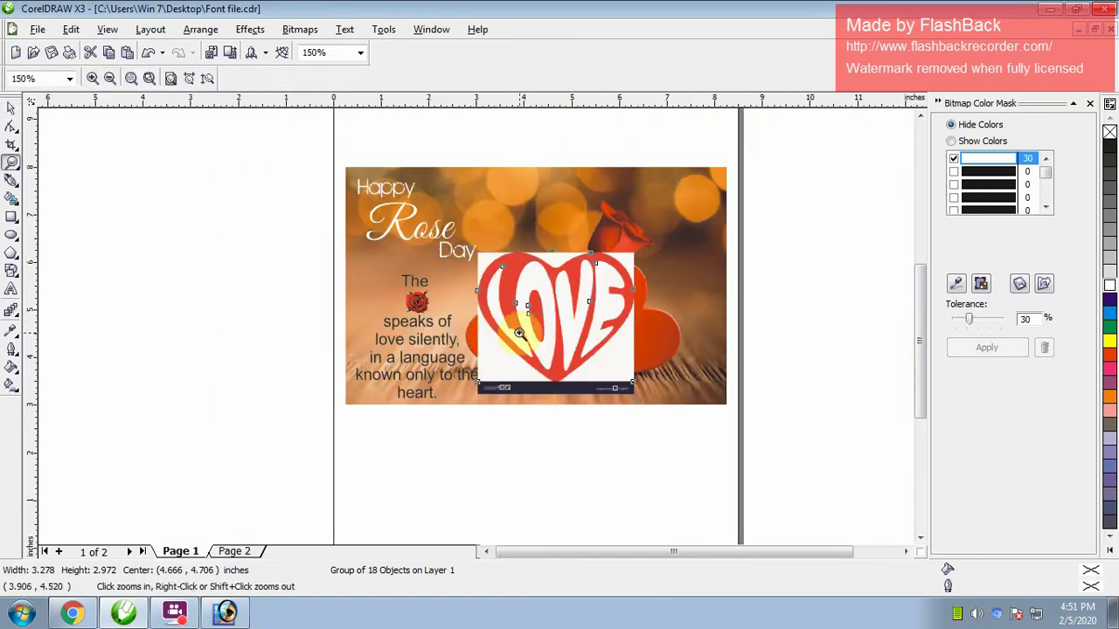
key(space)
drag(562, 317, 562, 487)
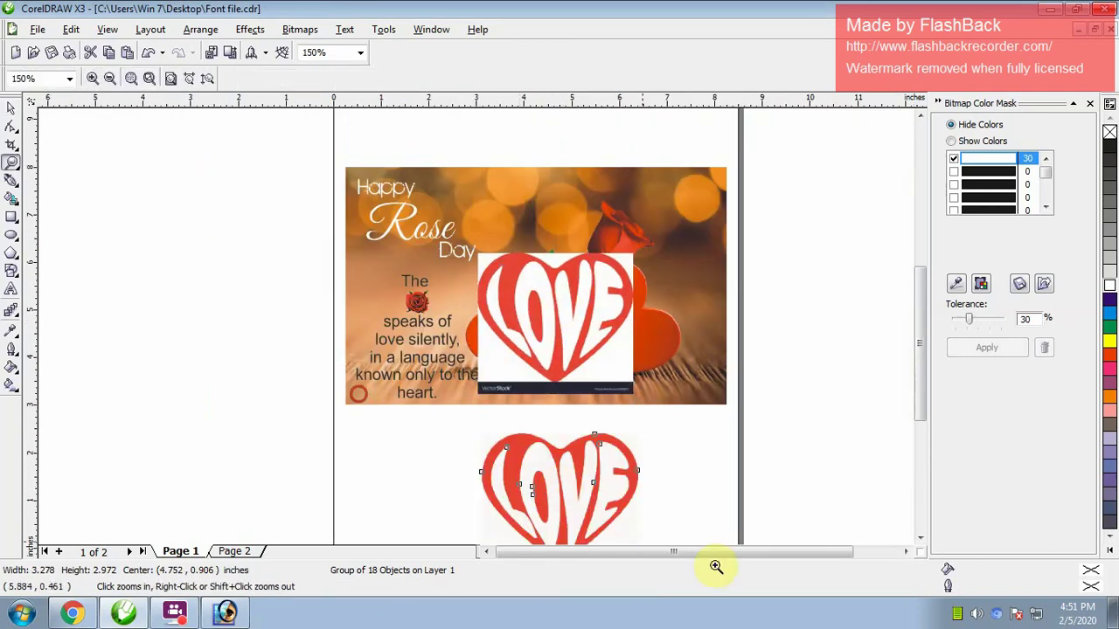
scroll(510, 351, up, 2)
Marquee-select and delete the dark VectorStock banner beneath the traced heart
click(719, 445)
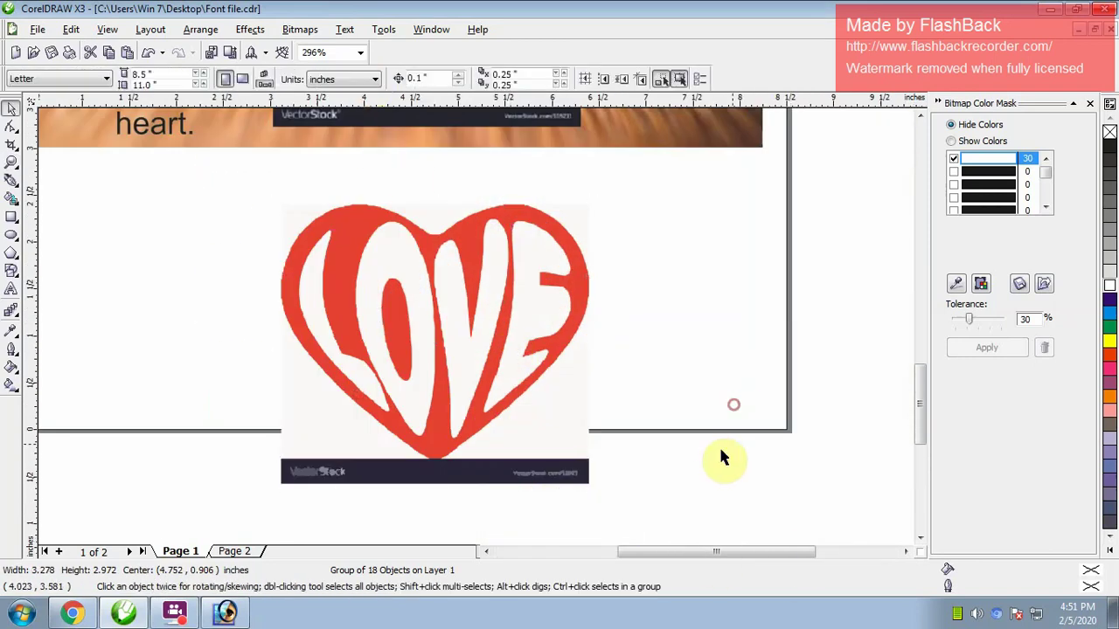
click(548, 450)
click(210, 452)
drag(210, 452, 697, 505)
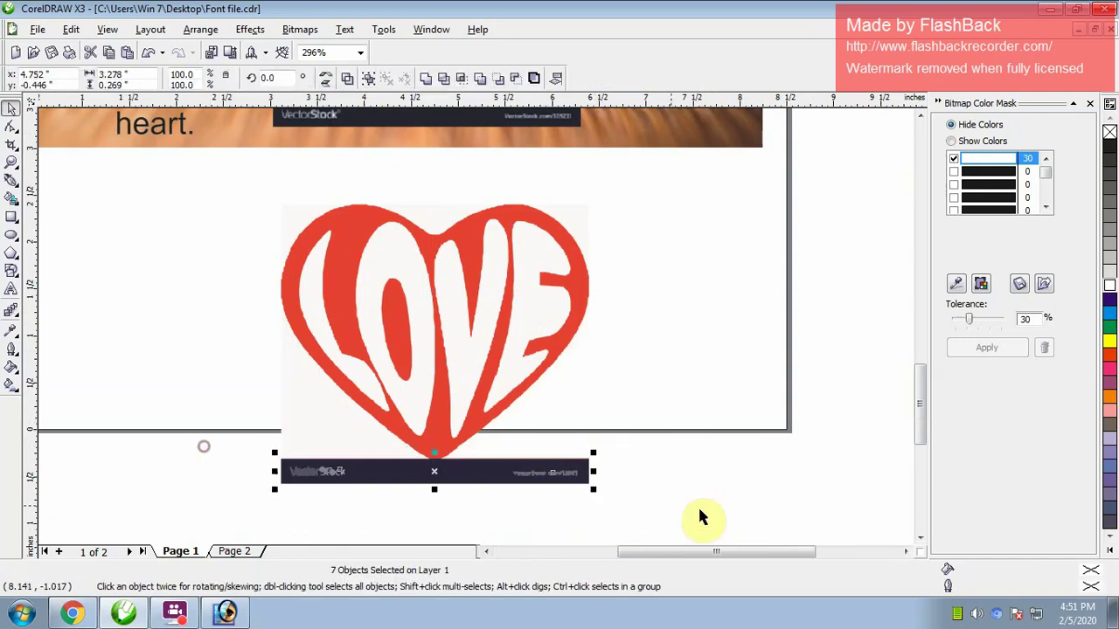
key(Delete)
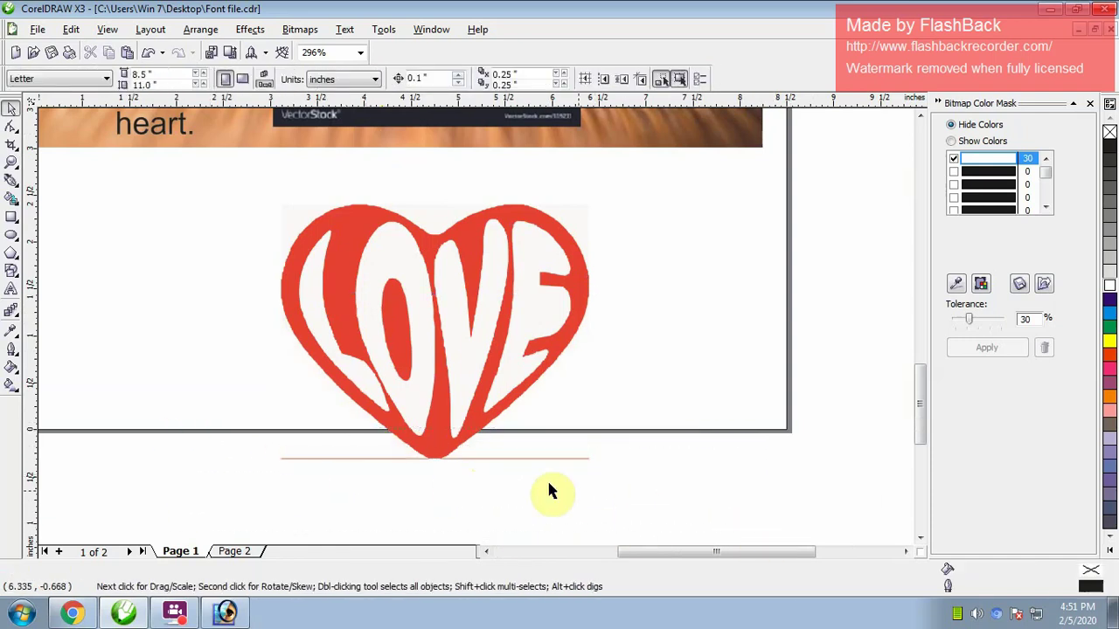
Try combining the thin red line with the heart, undo it, and zoom in on the tip
click(545, 459)
shift+click(409, 262)
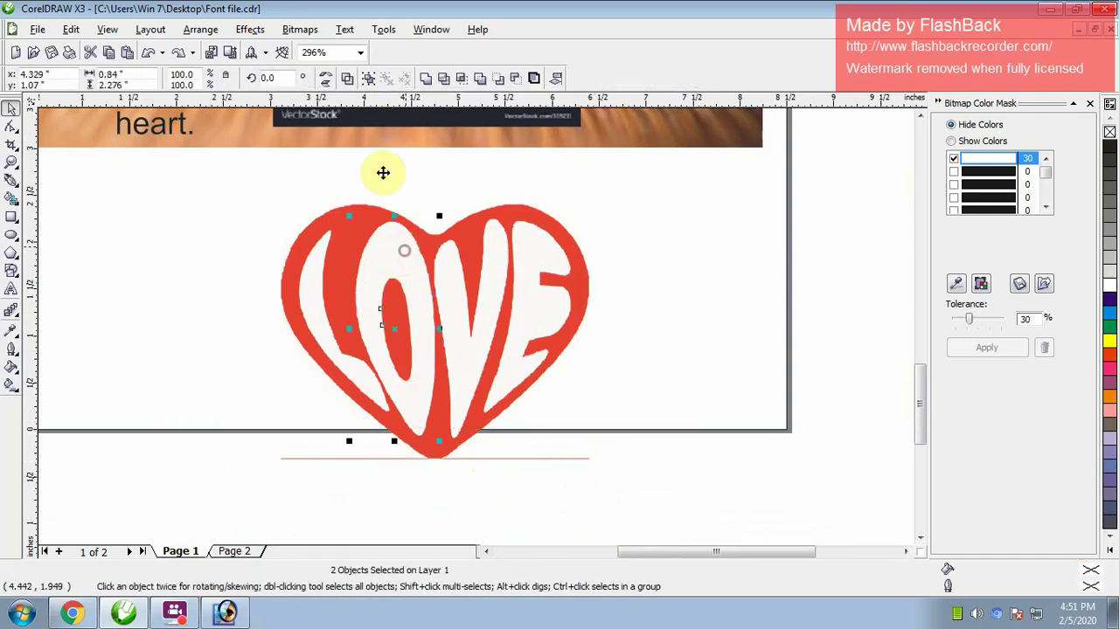
click(346, 80)
key(ctrl+z)
click(469, 448)
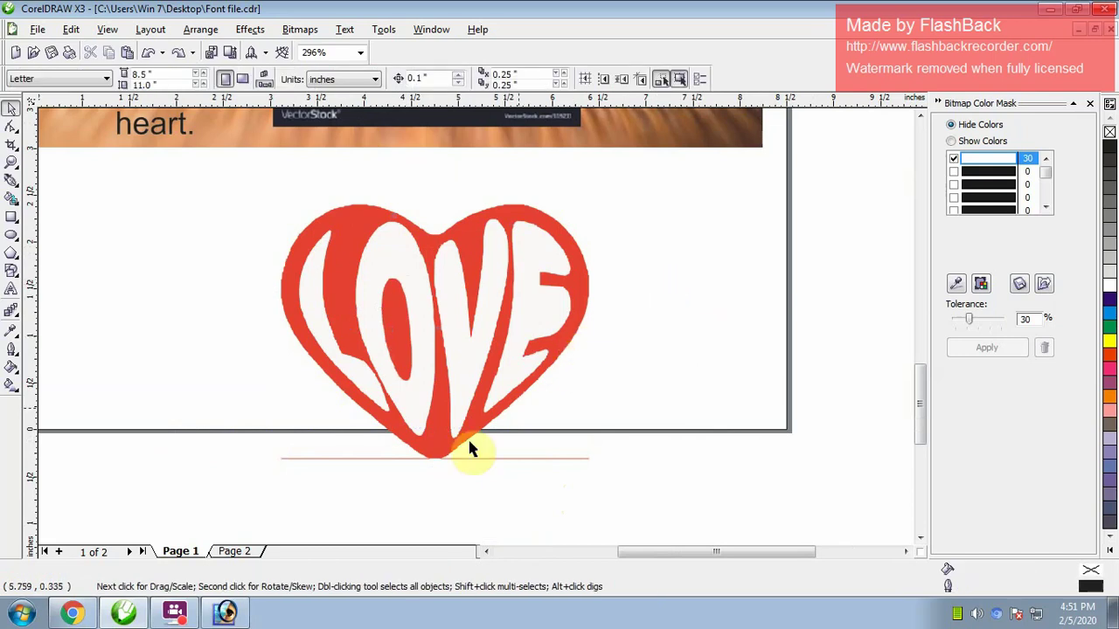
key(z)
drag(262, 415, 739, 492)
click(358, 362)
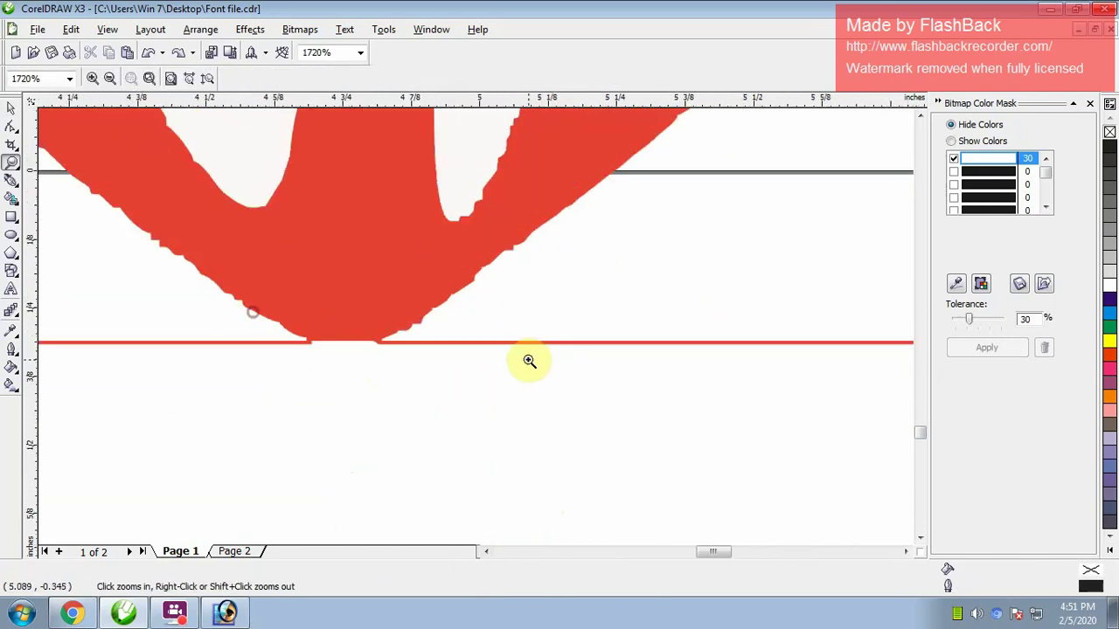
key(space)
key(z)
click(402, 367)
Draw a freehand cutting line across the red line, trim the red shape, and delete the leftover piece
key(space)
key(F5)
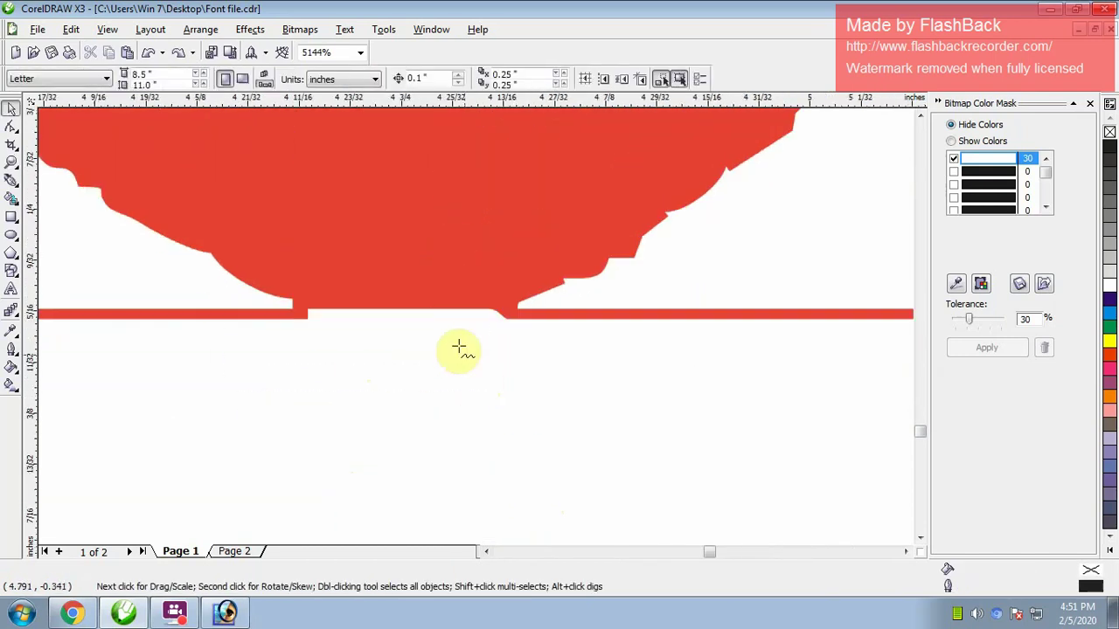
click(469, 317)
click(560, 302)
key(space)
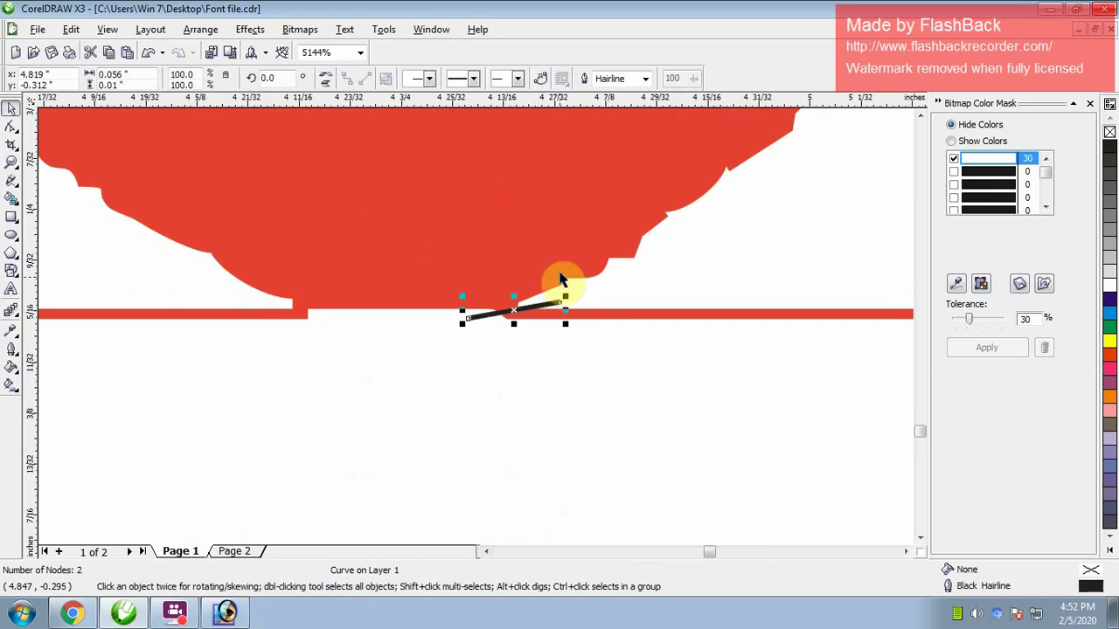
shift+click(543, 234)
click(425, 80)
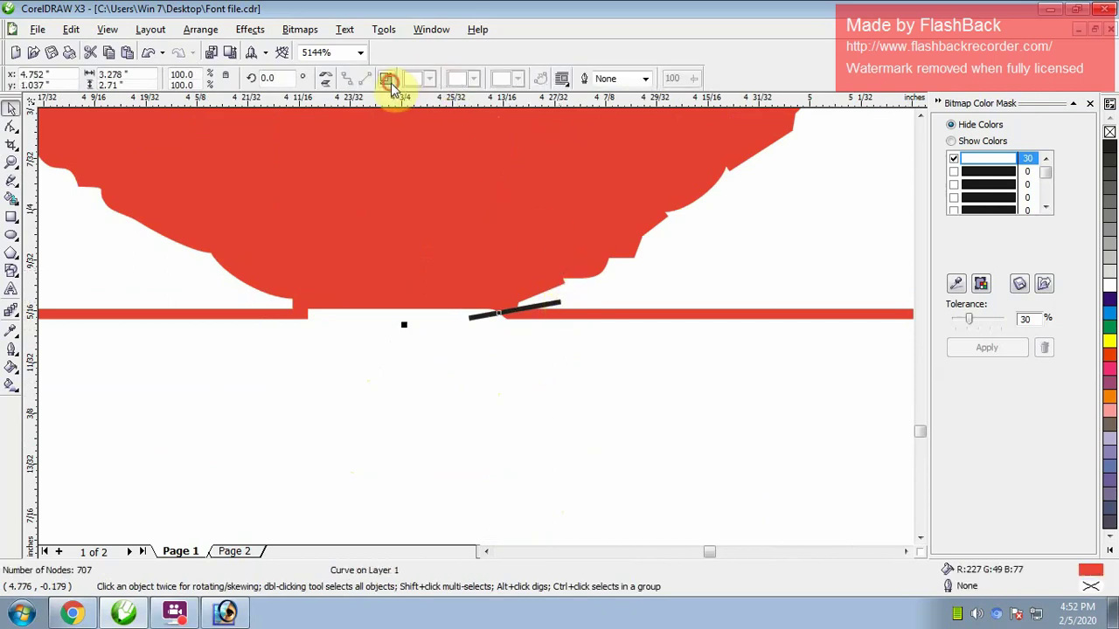
key(ctrl+k)
click(525, 308)
key(Delete)
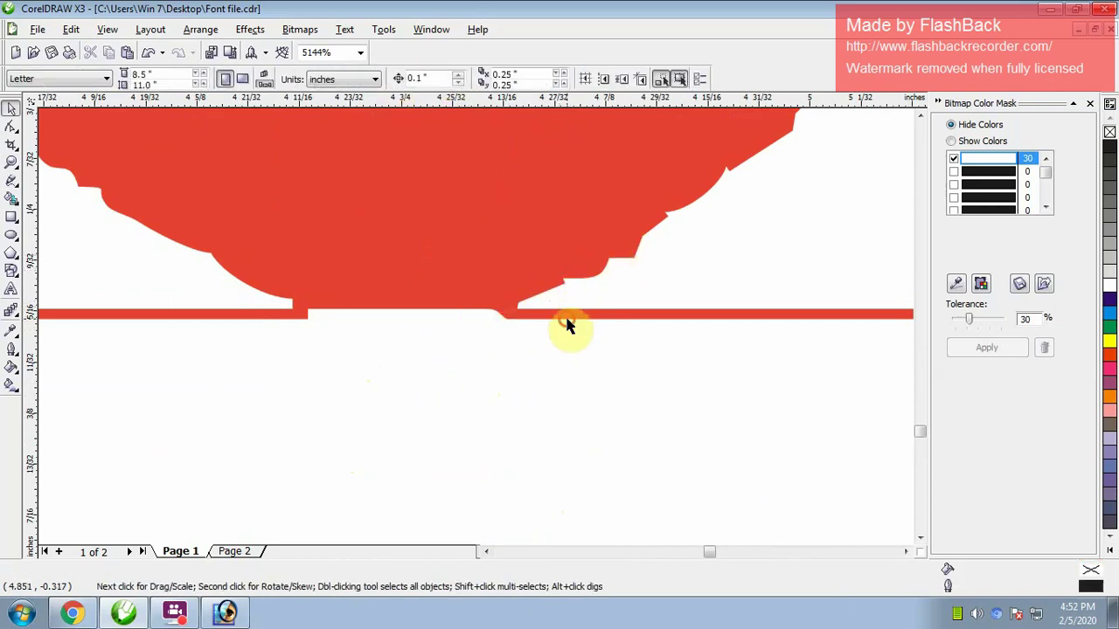
Draw a second freehand cutting line at the tip and trim the red shape along it
key(F5)
scroll(497, 358, down, 1)
click(330, 298)
click(438, 348)
key(space)
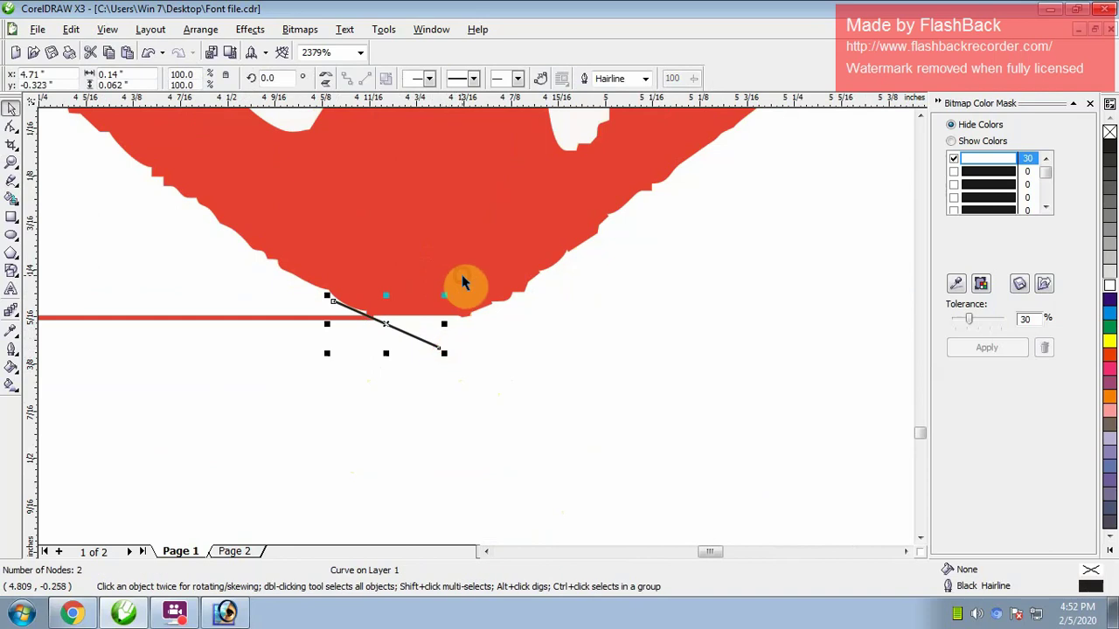
shift+click(461, 286)
click(456, 80)
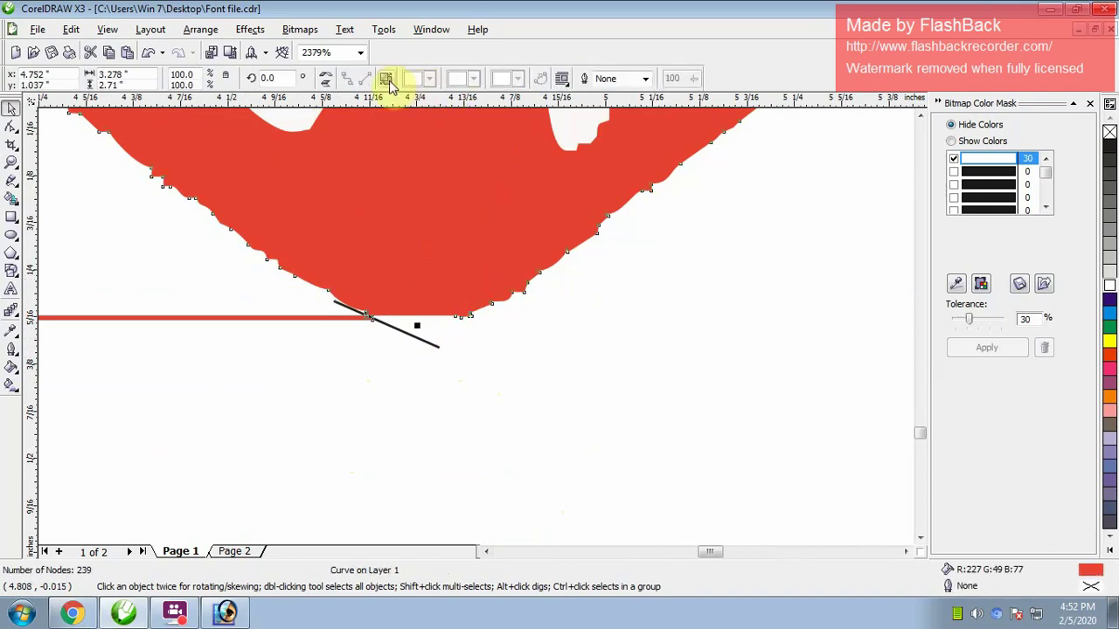
Delete the stray red line under the heart and zoom back out to the page
scroll(476, 330, down, 2)
scroll(476, 331, down, 2)
drag(82, 289, 584, 446)
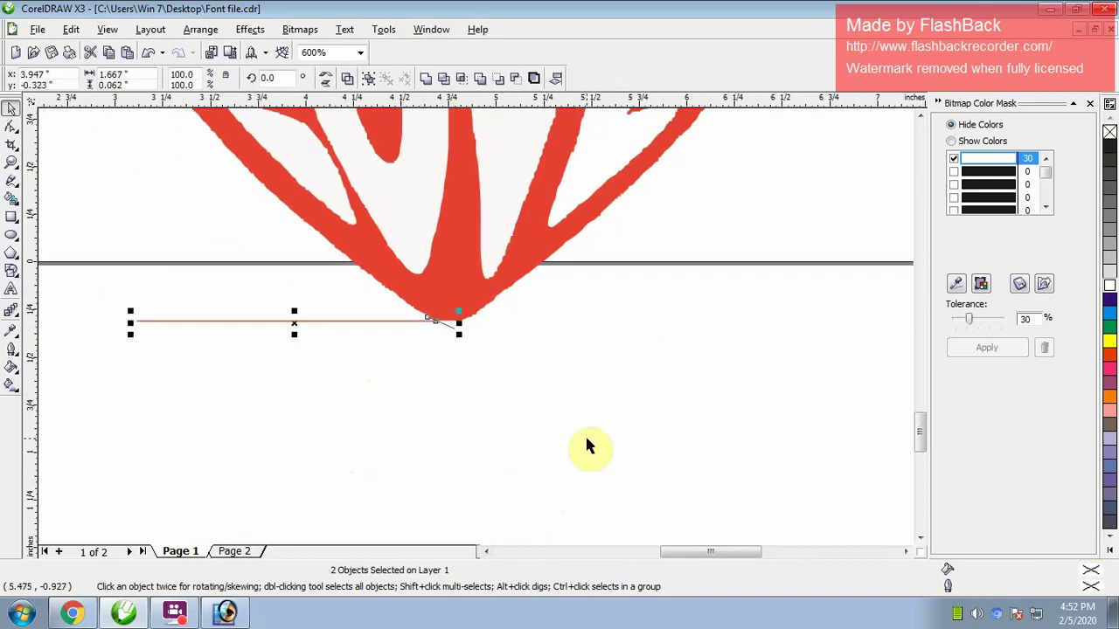
key(Delete)
key(shift+F4)
key(z)
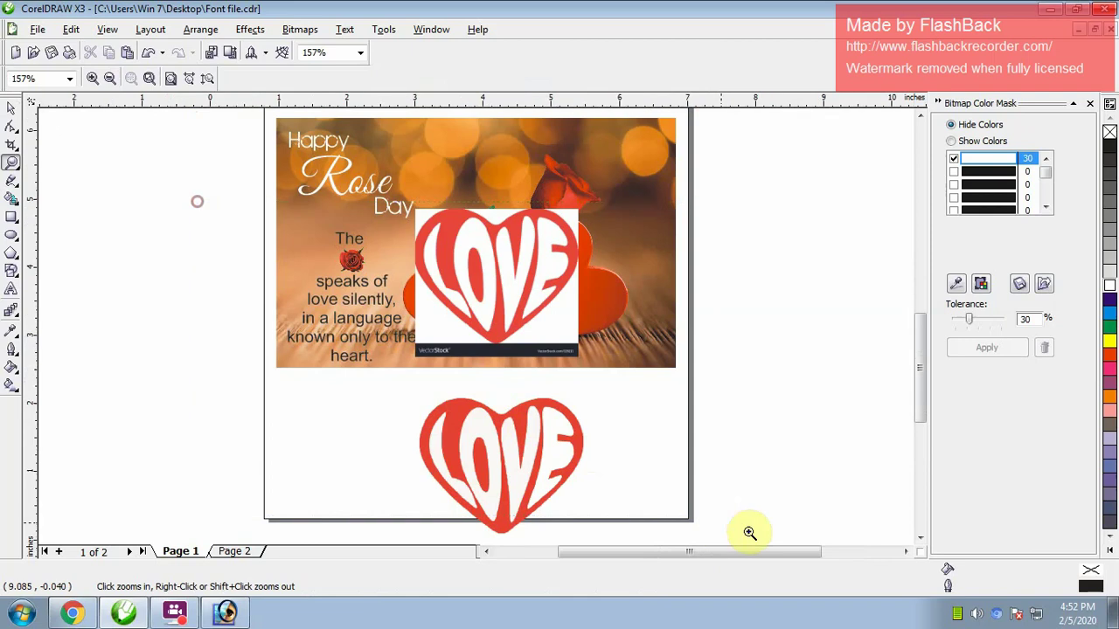
scroll(411, 456, up, 2)
key(space)
Delete the white-boxed LOVE bitmap and combine the heart pieces into one curve
click(579, 268)
key(Delete)
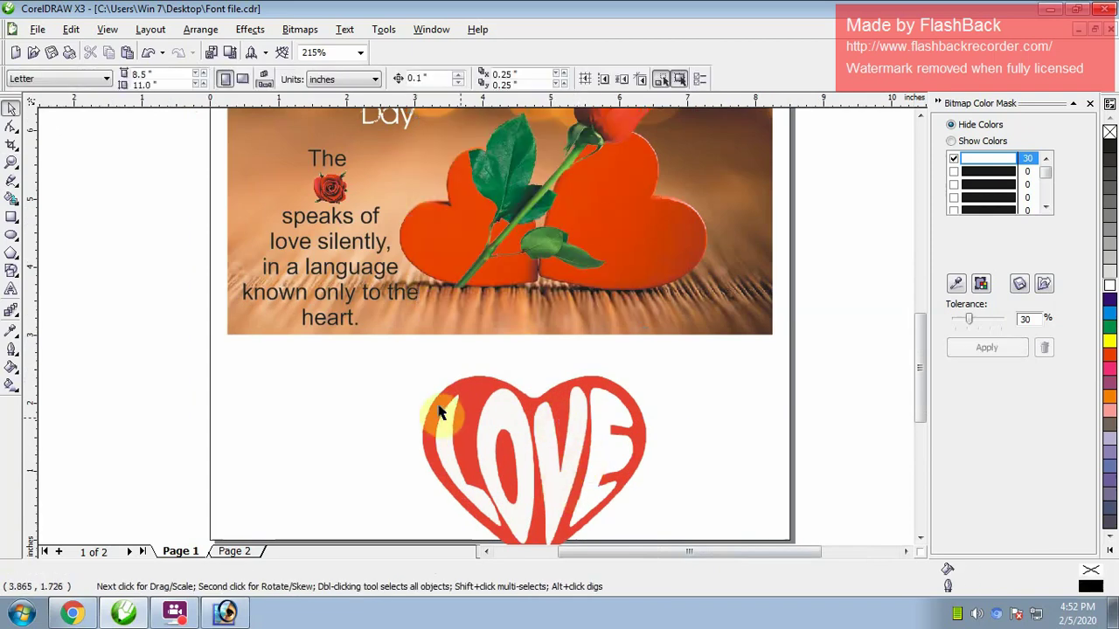
drag(395, 373, 686, 466)
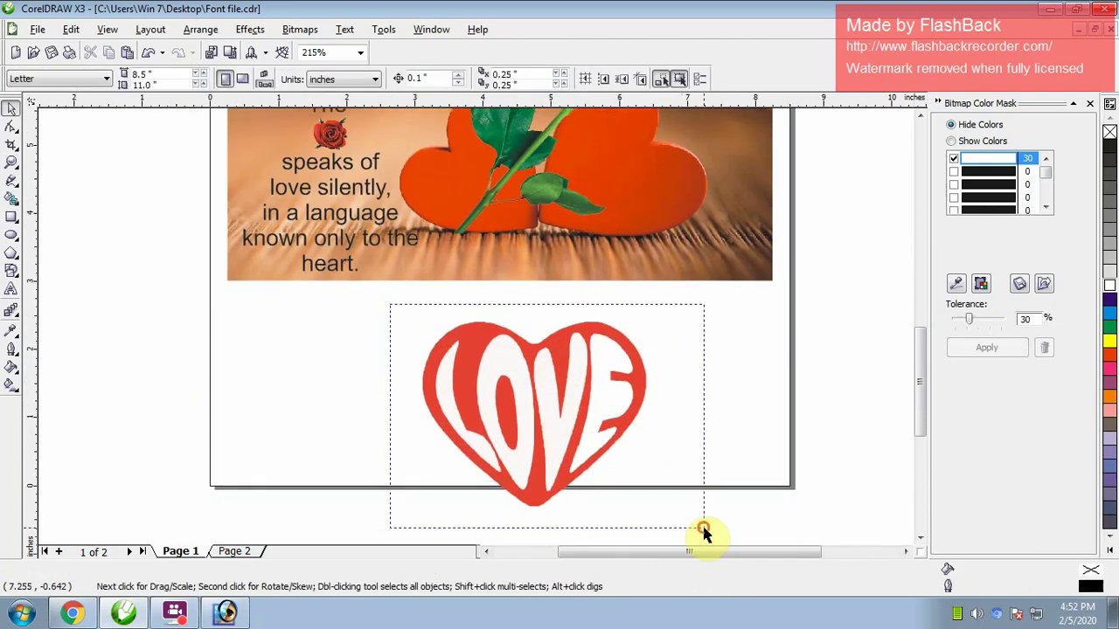
click(562, 358)
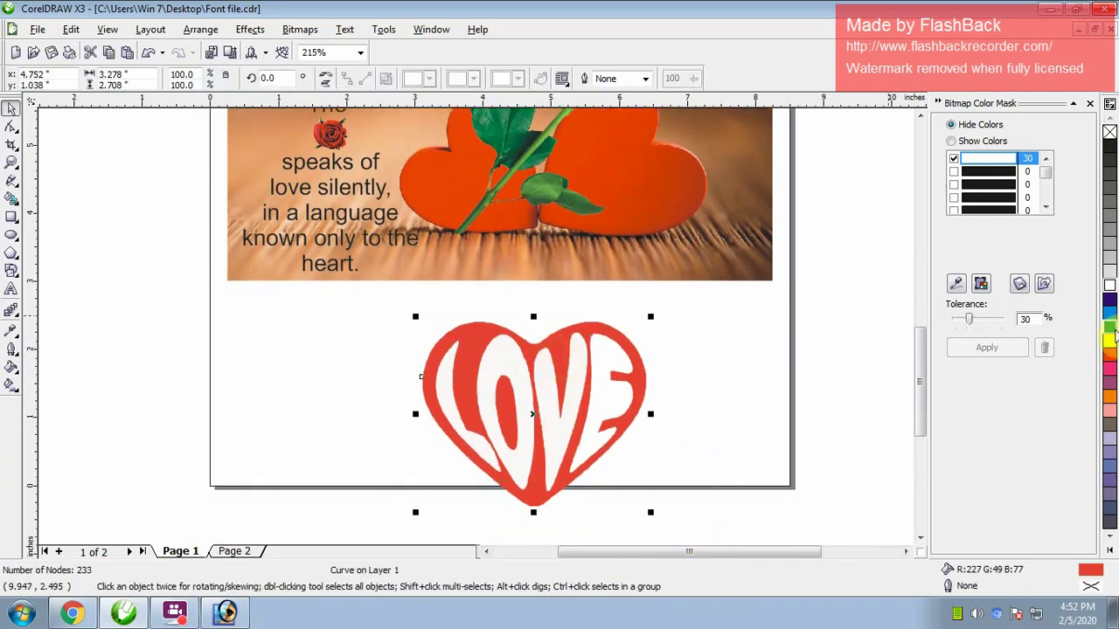
click(727, 367)
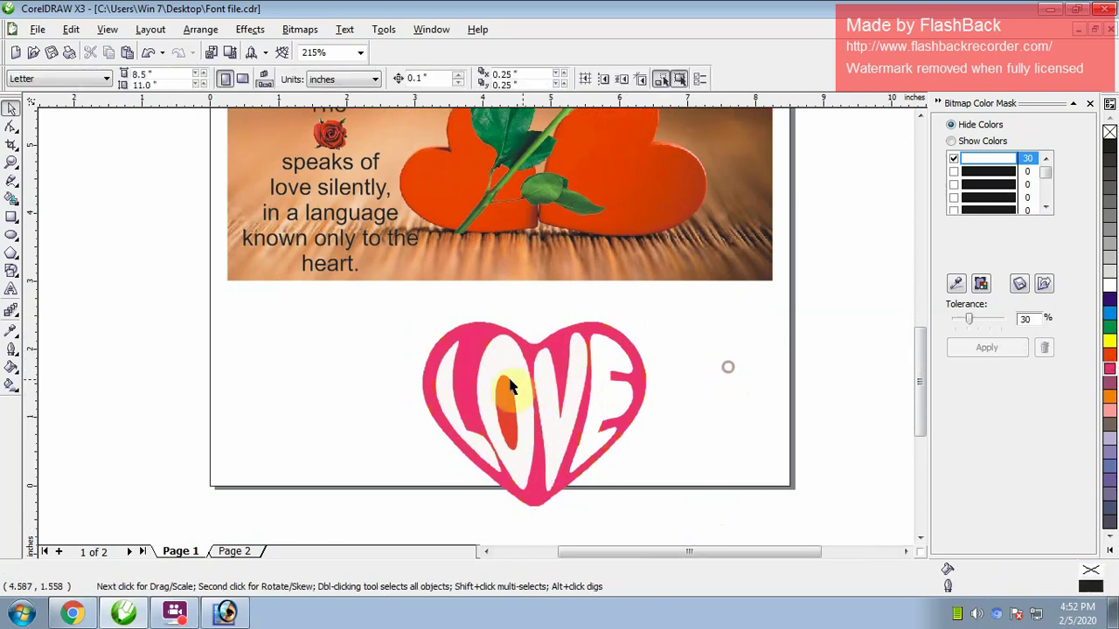
Try combining two stray pieces around the letter O, then undo the combine
click(511, 402)
shift+click(494, 349)
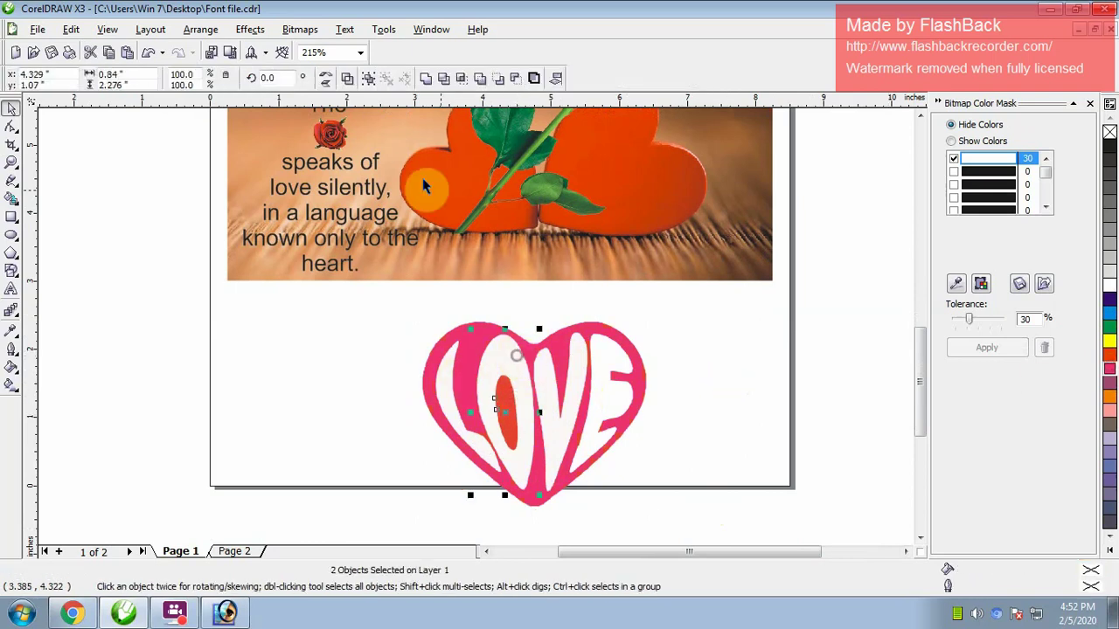
click(347, 78)
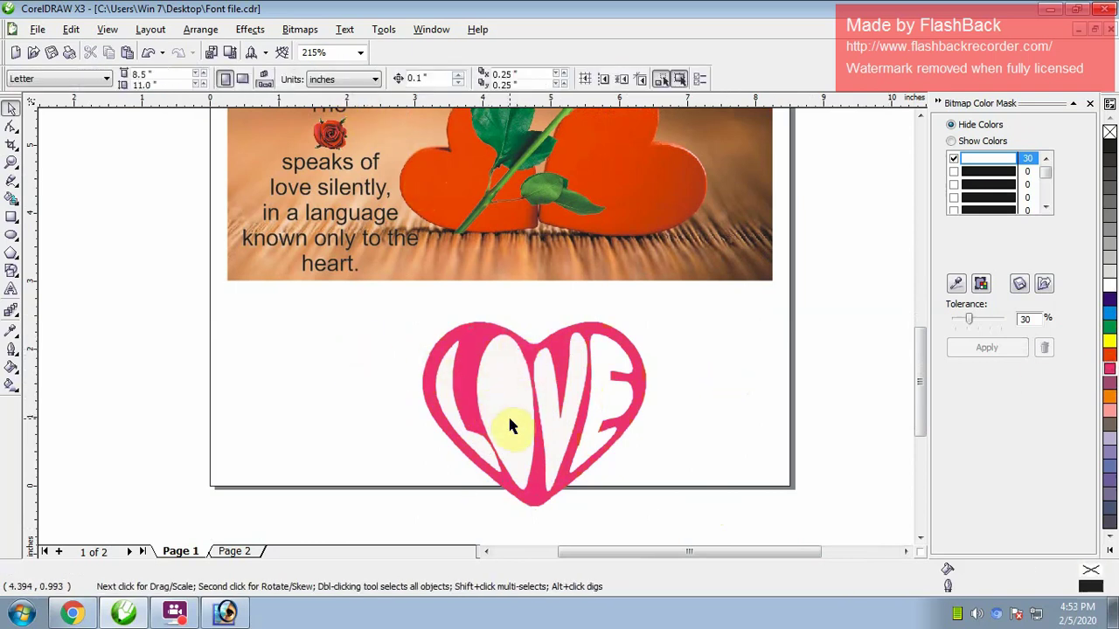
key(ctrl+z)
click(341, 380)
Move the orange fragment out of the letter O and delete it
click(581, 459)
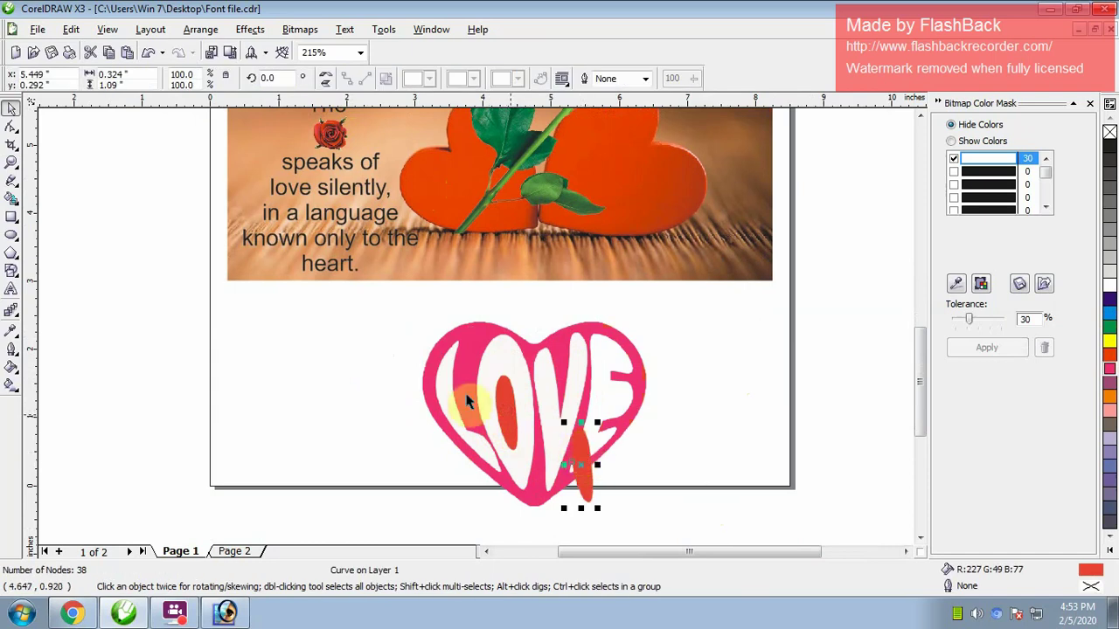
drag(362, 324, 694, 500)
drag(512, 409, 643, 426)
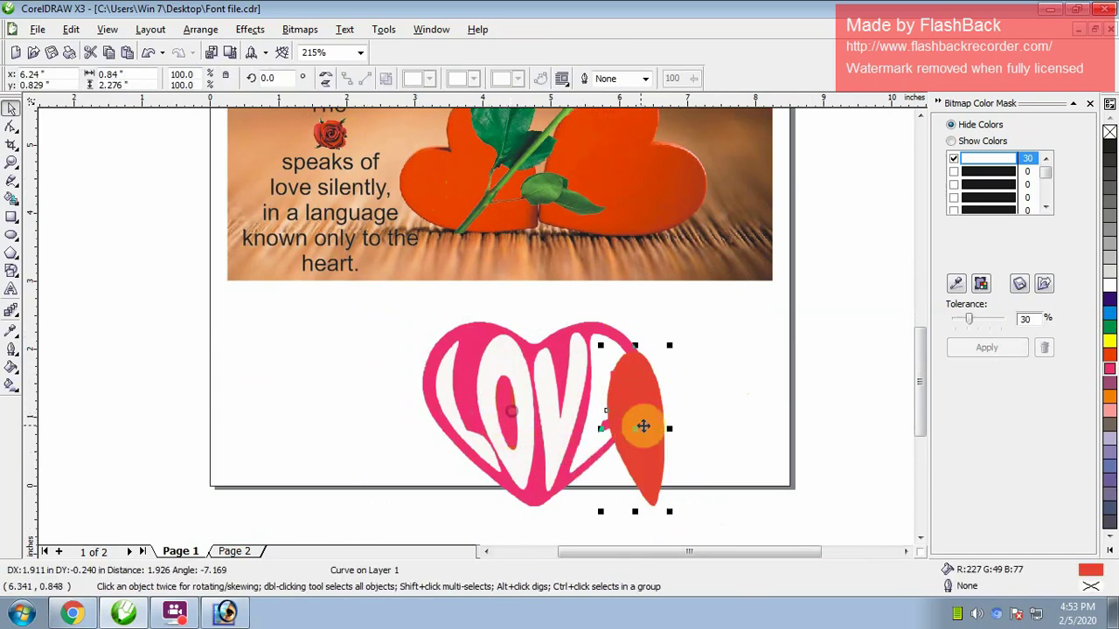
key(Delete)
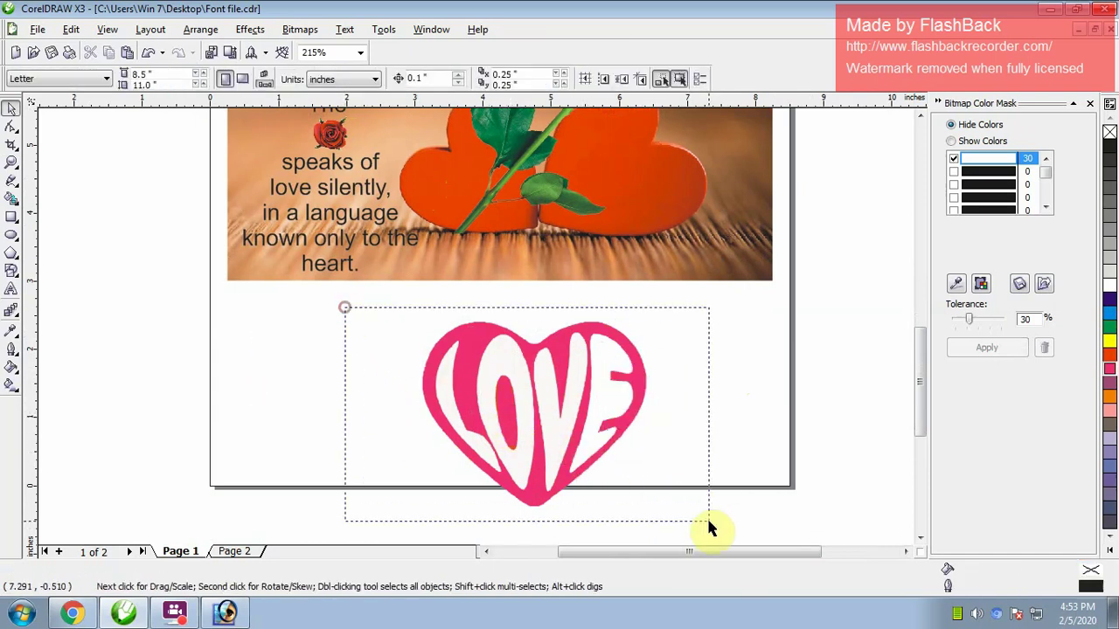
Fill the heart with purple and group all eight LOVE heart parts
drag(713, 507, 712, 507)
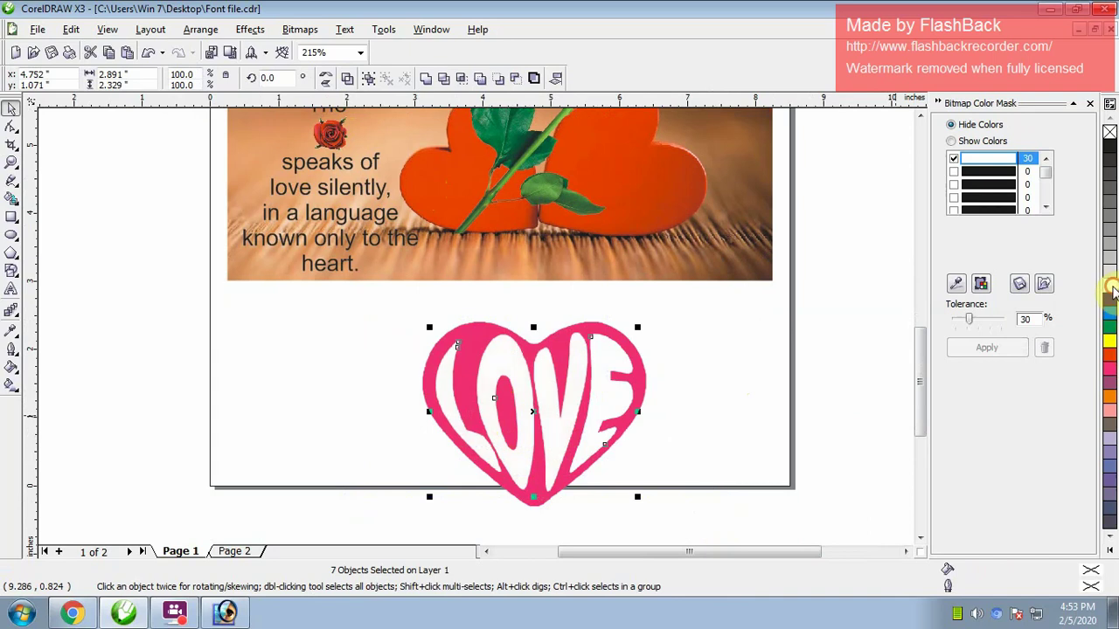
click(757, 360)
drag(710, 507, 732, 544)
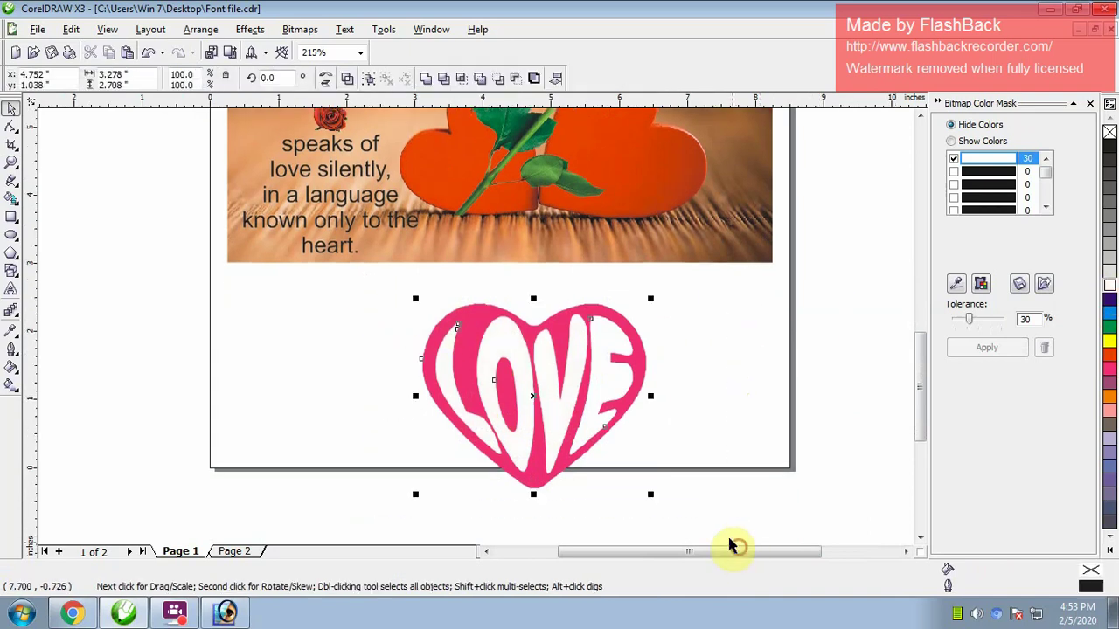
key(ctrl+l)
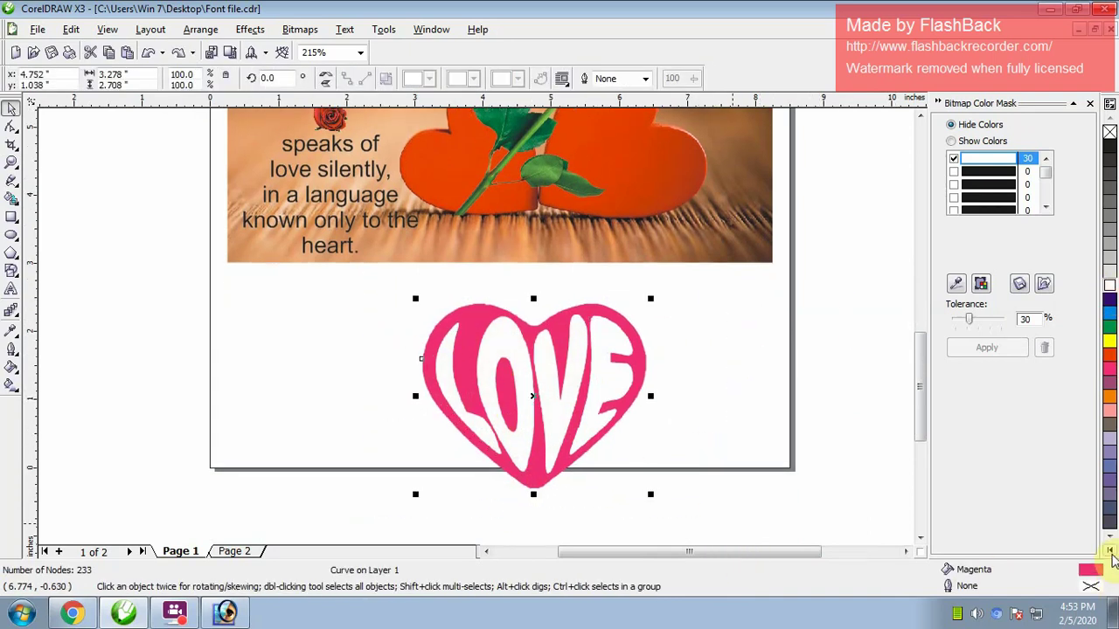
click(1110, 549)
click(1092, 522)
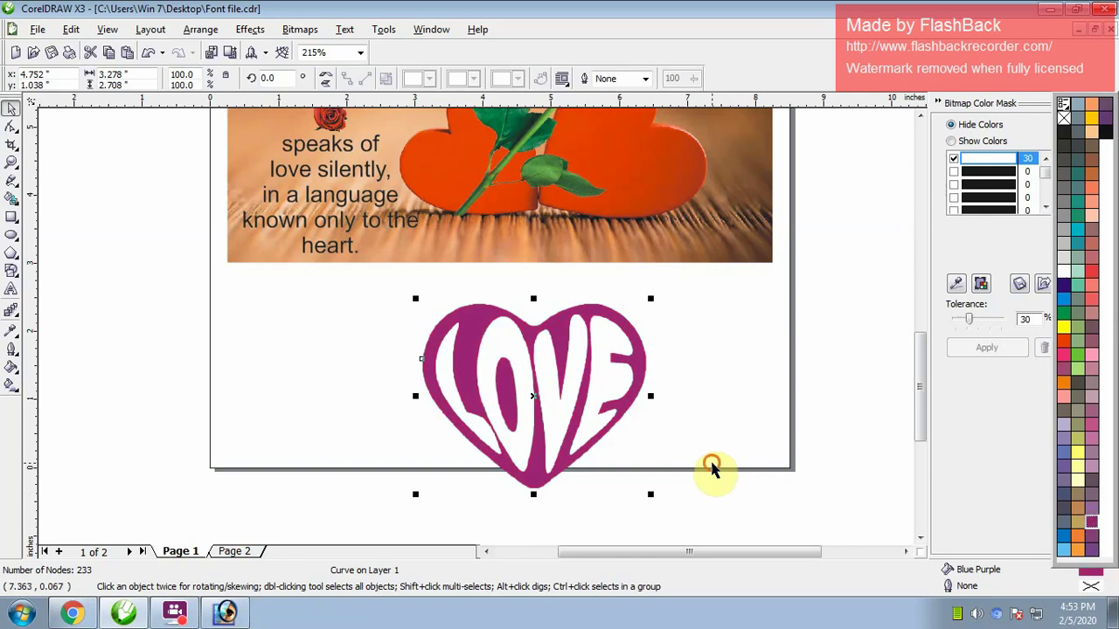
drag(732, 515, 323, 279)
key(ctrl+g)
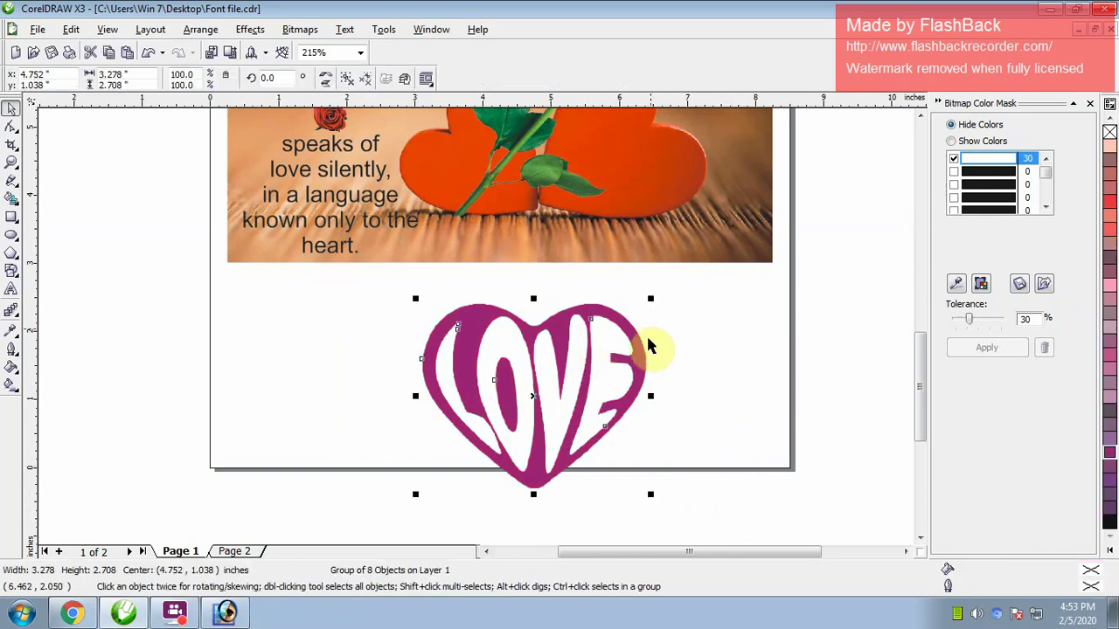
Shrink the LOVE heart group down onto the photo's bottom edge
mouse_move(652, 301)
mouse_down()
mouse_move(561, 368)
mouse_move(435, 264)
mouse_up()
key(z)
drag(303, 178, 544, 349)
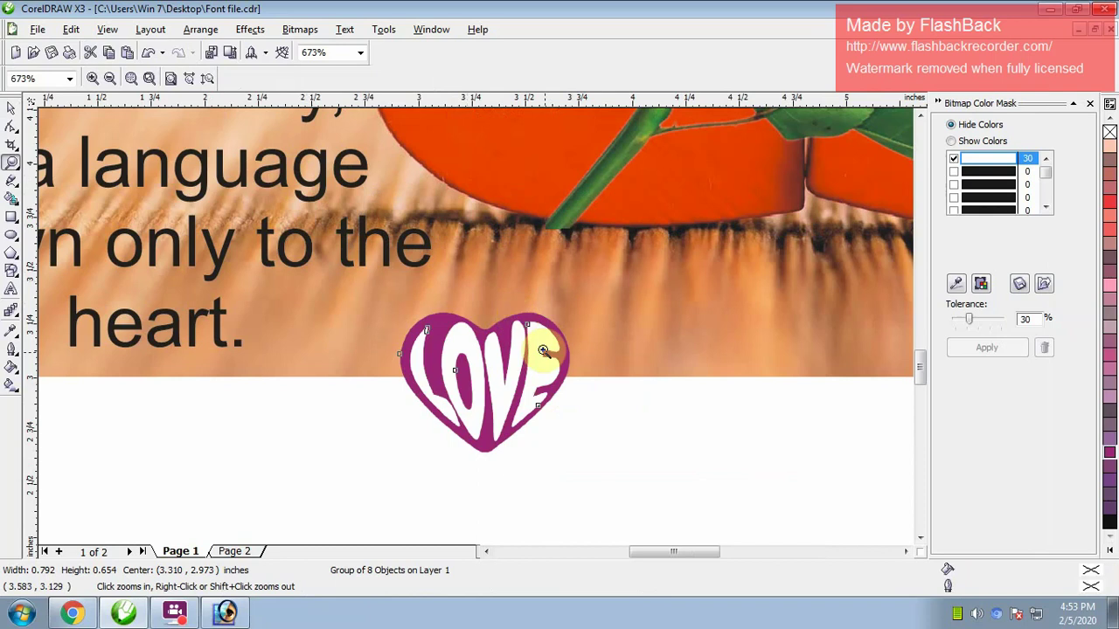
key(F4)
drag(131, 355, 625, 492)
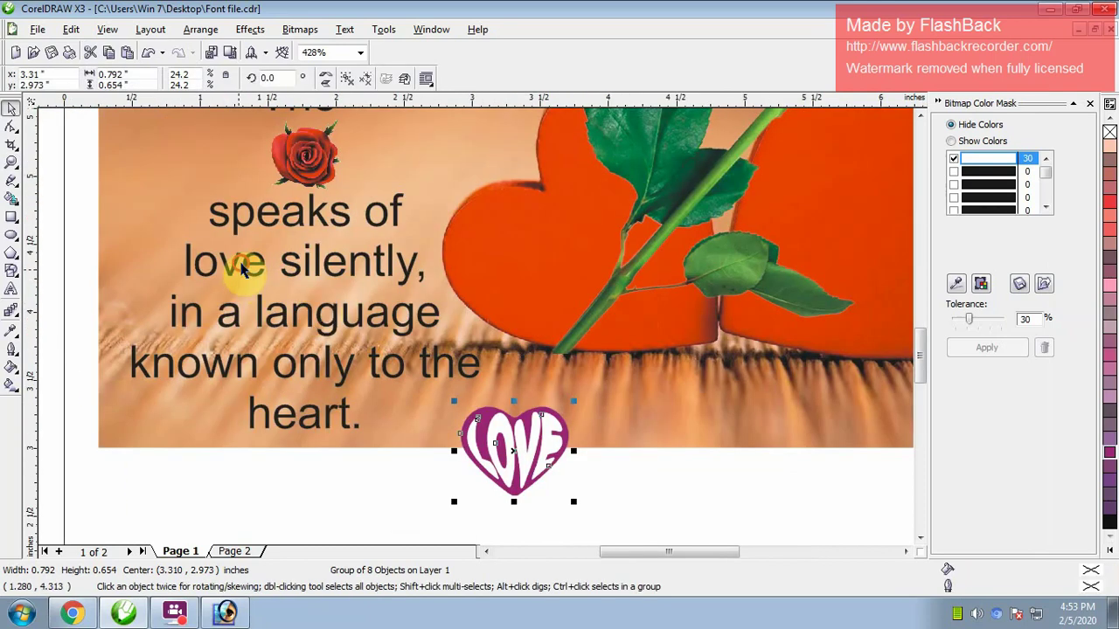
Delete 'love' from the quote and move the heart into the gap before 'silently'
click(243, 269)
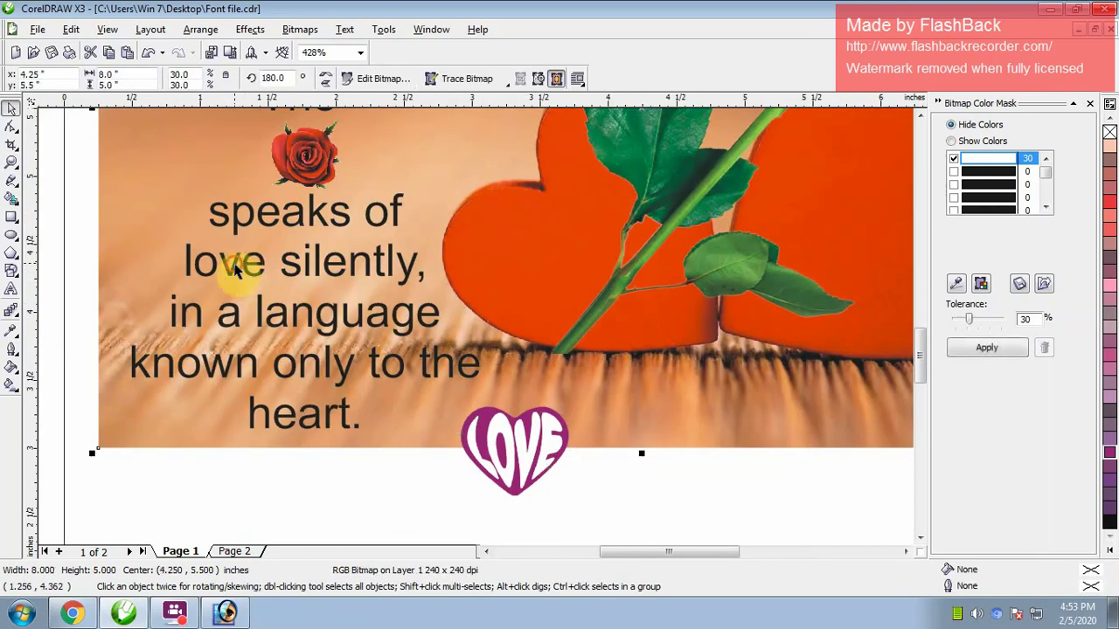
click(232, 260)
key(Delete)
mouse_move(487, 449)
mouse_down()
mouse_move(263, 323)
mouse_move(302, 258)
mouse_move(232, 265)
mouse_up()
Nudge the lower lines of the quote down slightly
scroll(512, 487, down, 3)
key(z)
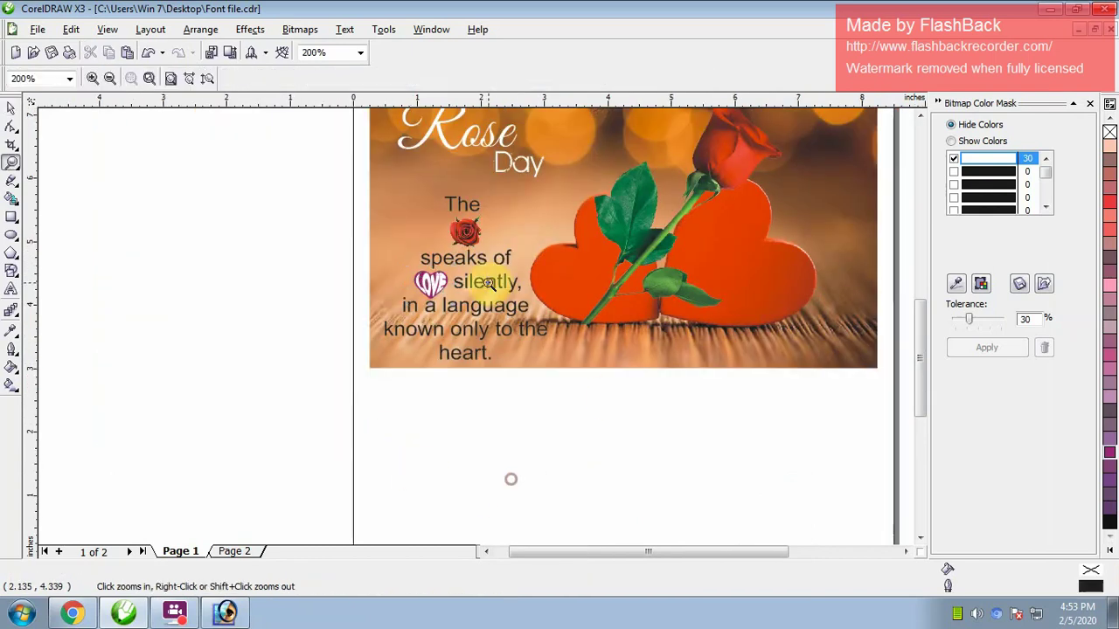
drag(298, 156, 700, 376)
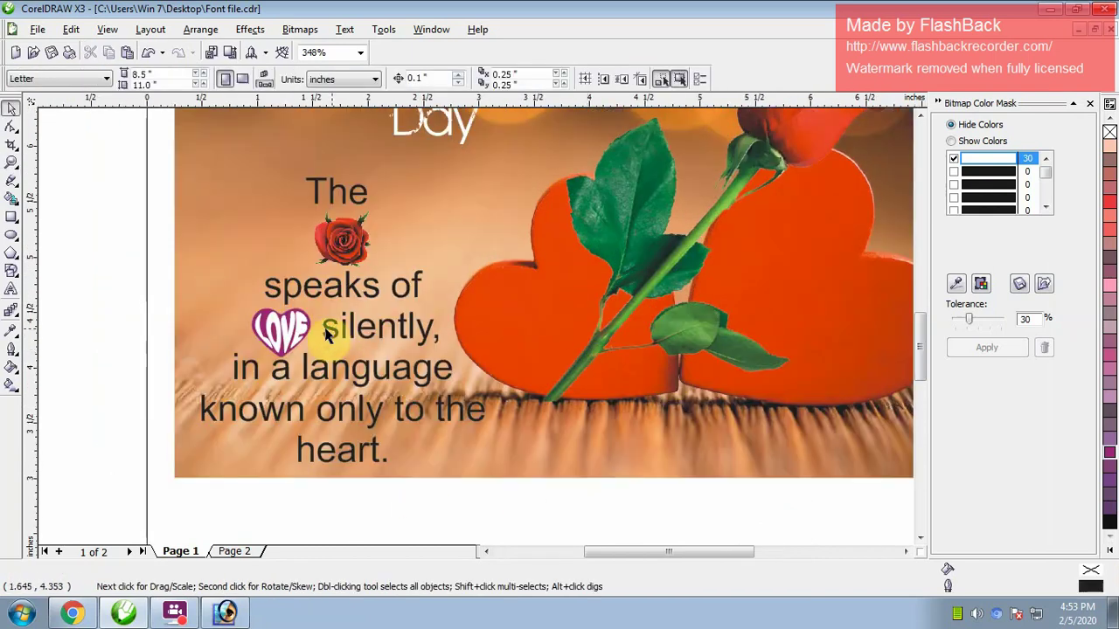
click(315, 332)
shift+click(290, 333)
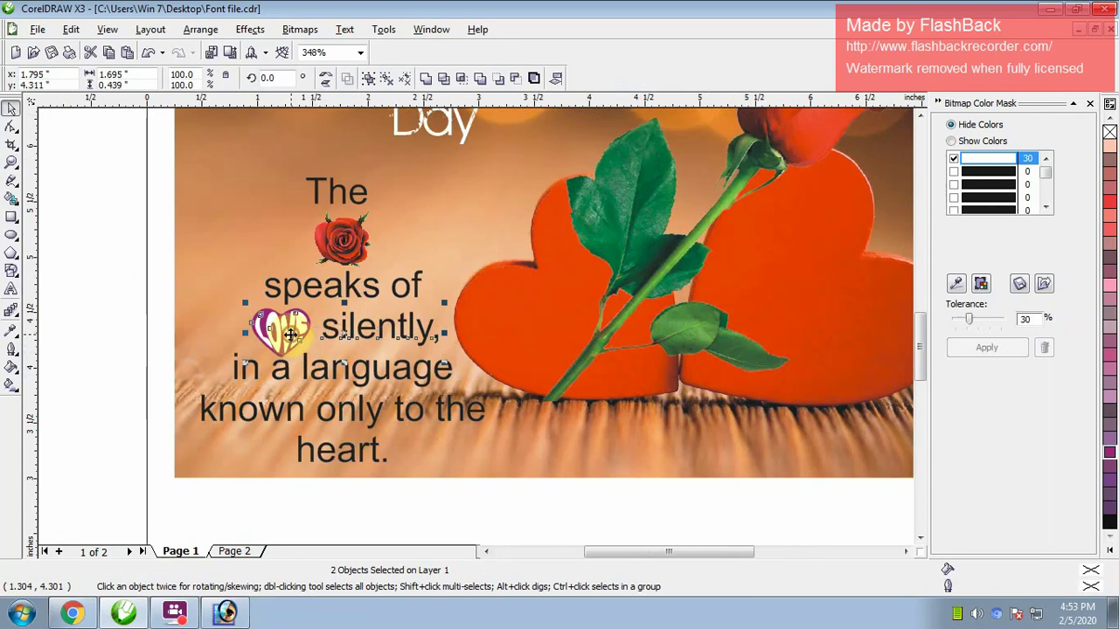
click(122, 284)
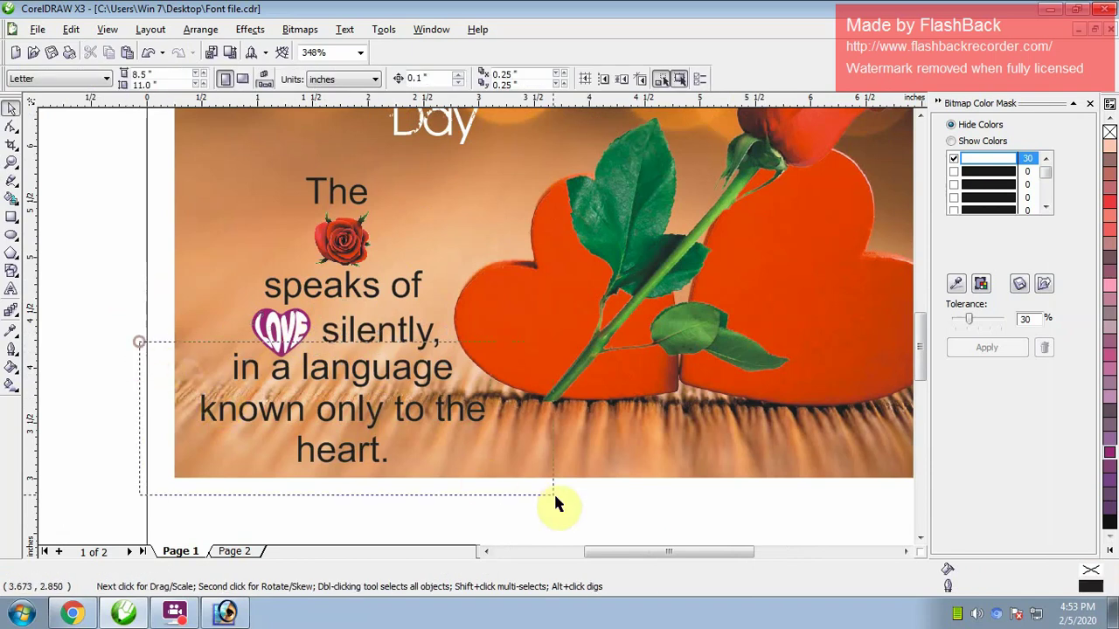
drag(555, 500, 557, 500)
key(Down)
click(462, 512)
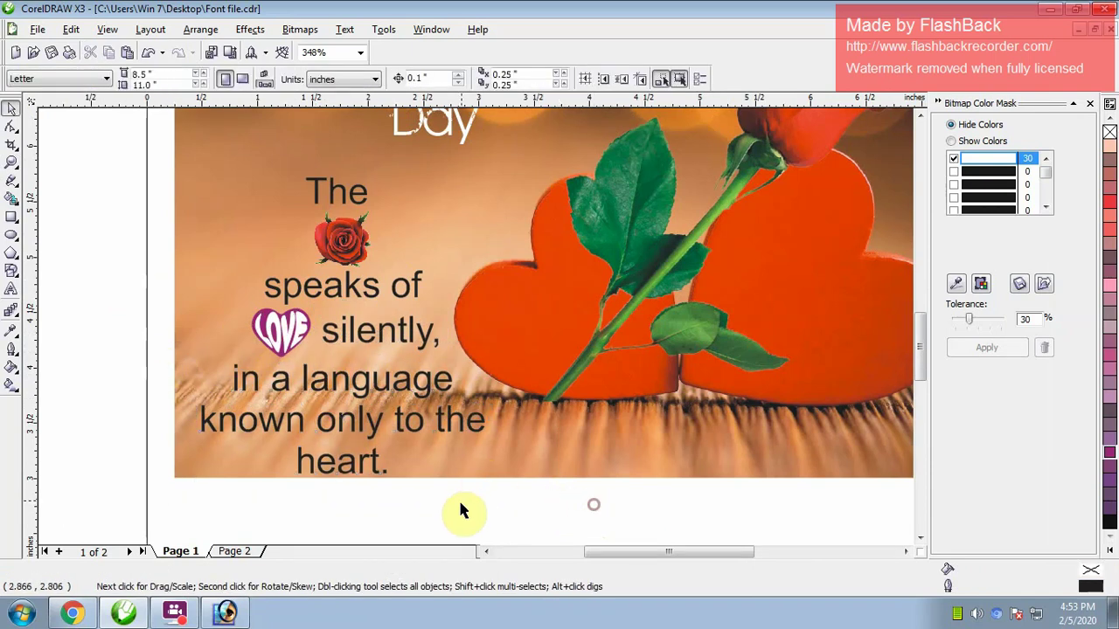
Delete the closing 'heart.' line from the quote
click(341, 463)
scroll(384, 481, down, 1)
drag(375, 512, 216, 445)
key(Delete)
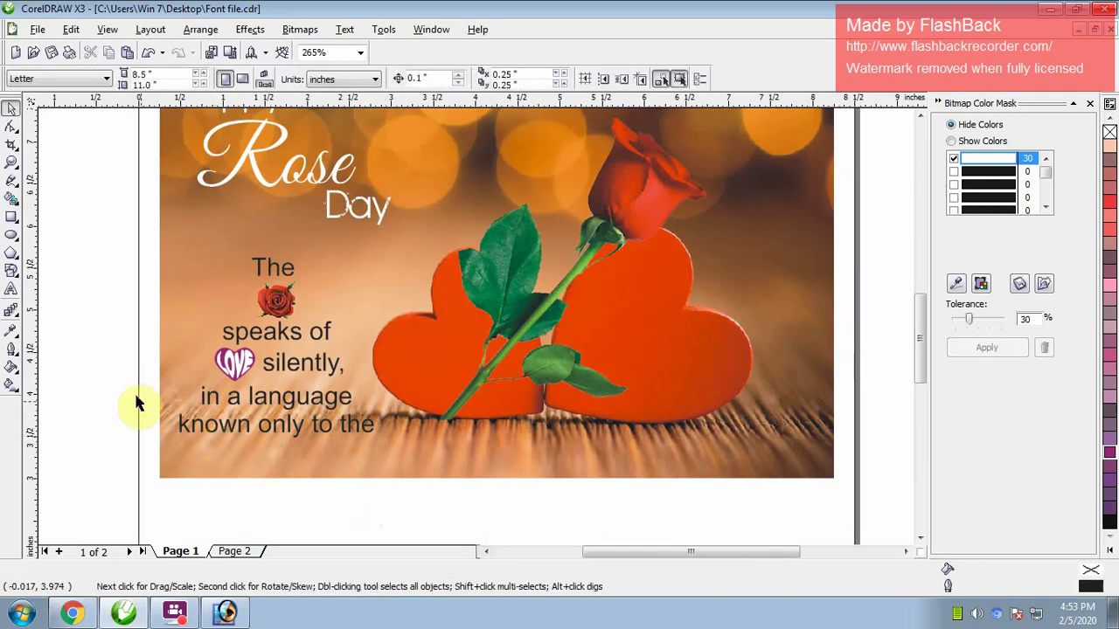
Search Google Images for 'heart vector' and copy the brush-painted heart image
click(74, 614)
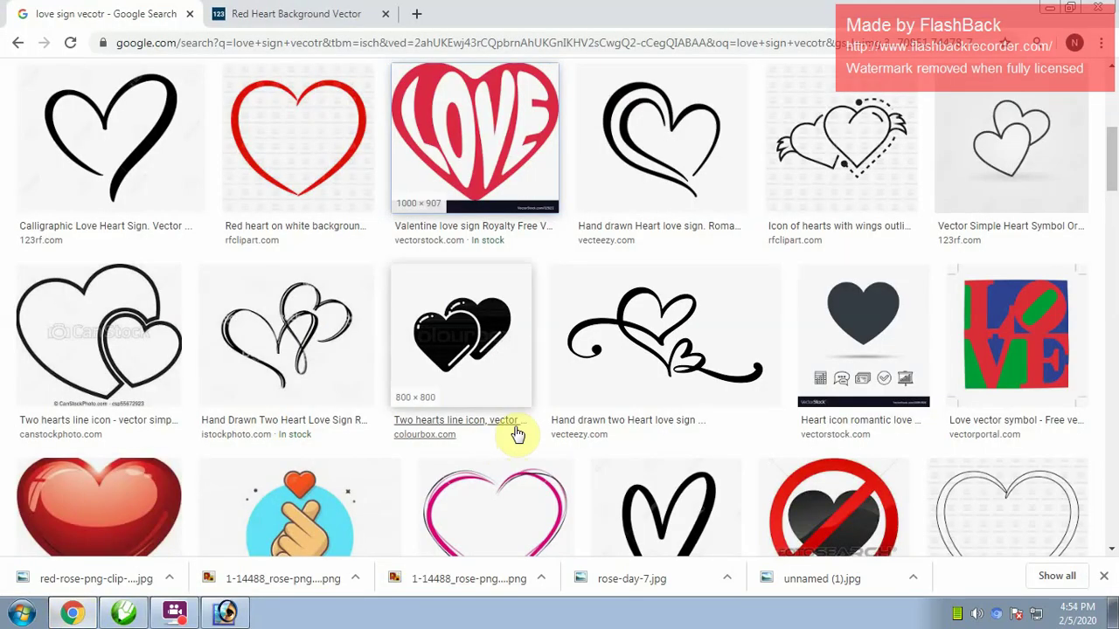
scroll(445, 379, up, 5)
triple_click(207, 96)
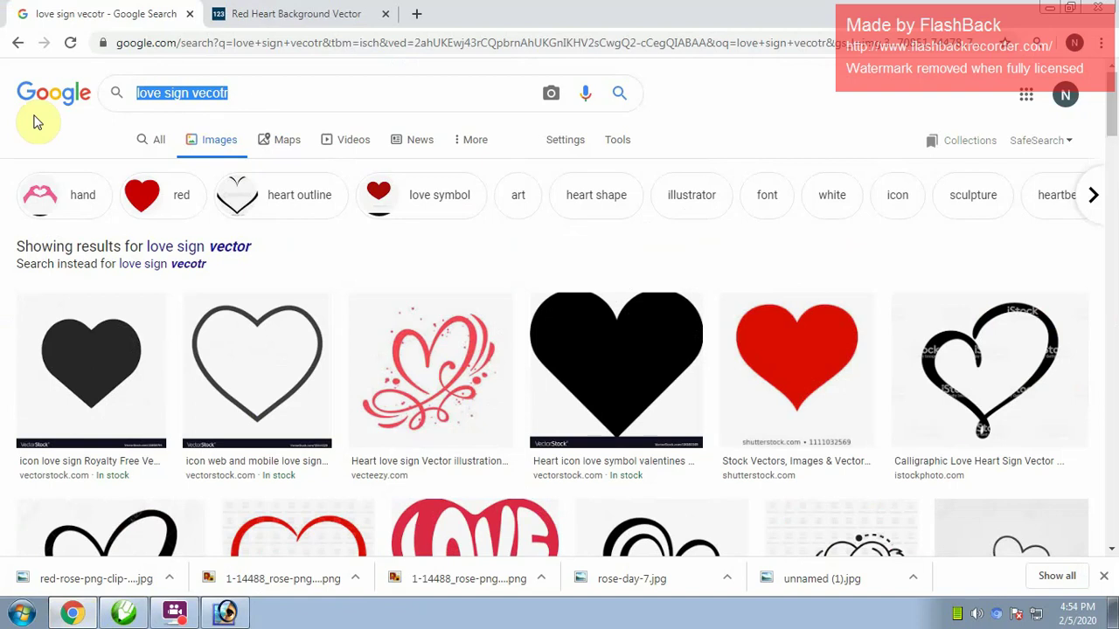
text(heartr ve)
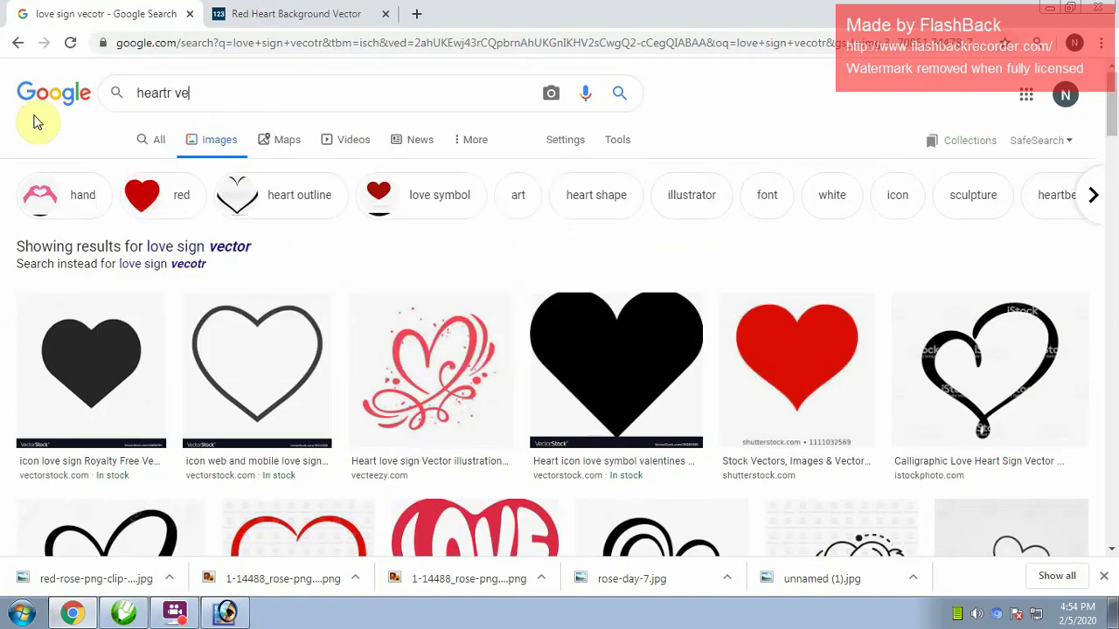
key(BackSpace)
key(BackSpace)
key(BackSpace)
key(BackSpace)
text( ve)
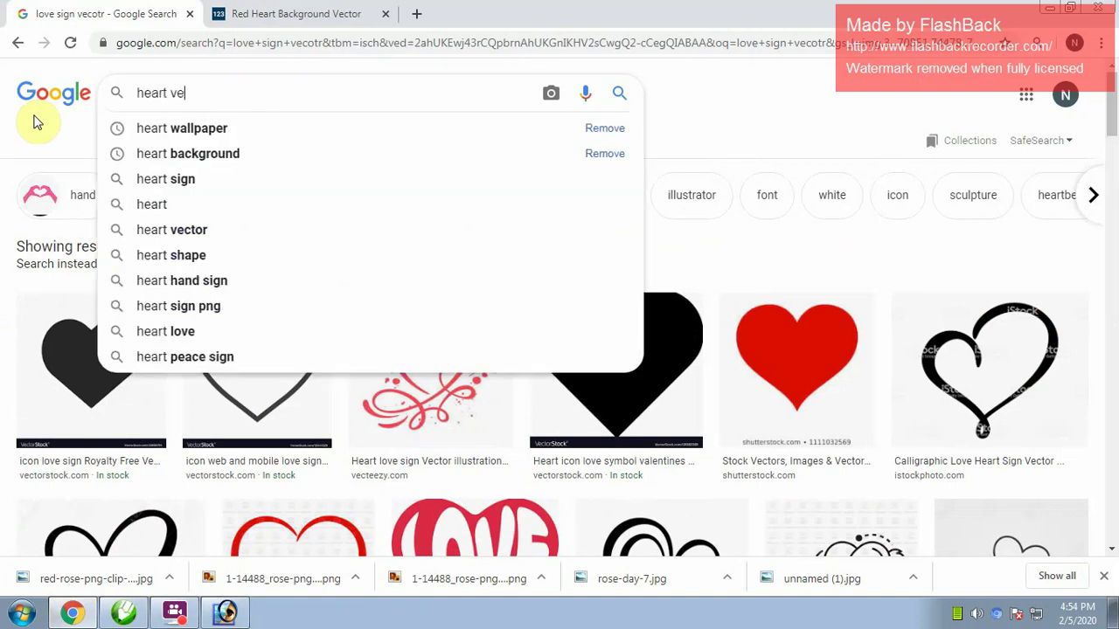
text(ctor)
key(Return)
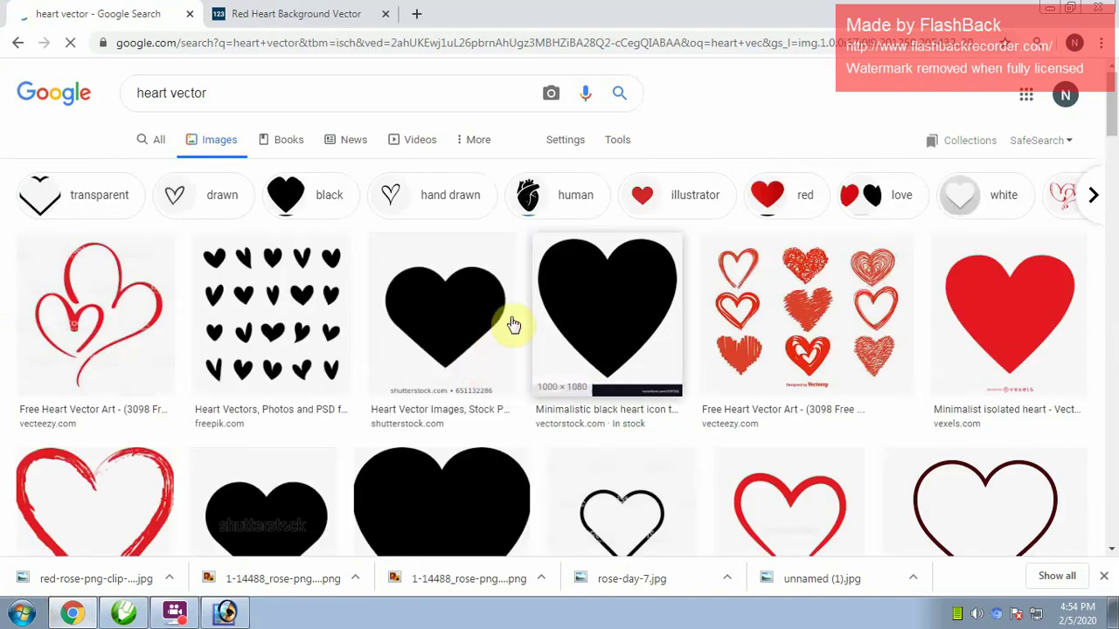
scroll(1114, 346, down, 1)
scroll(1114, 345, down, 5)
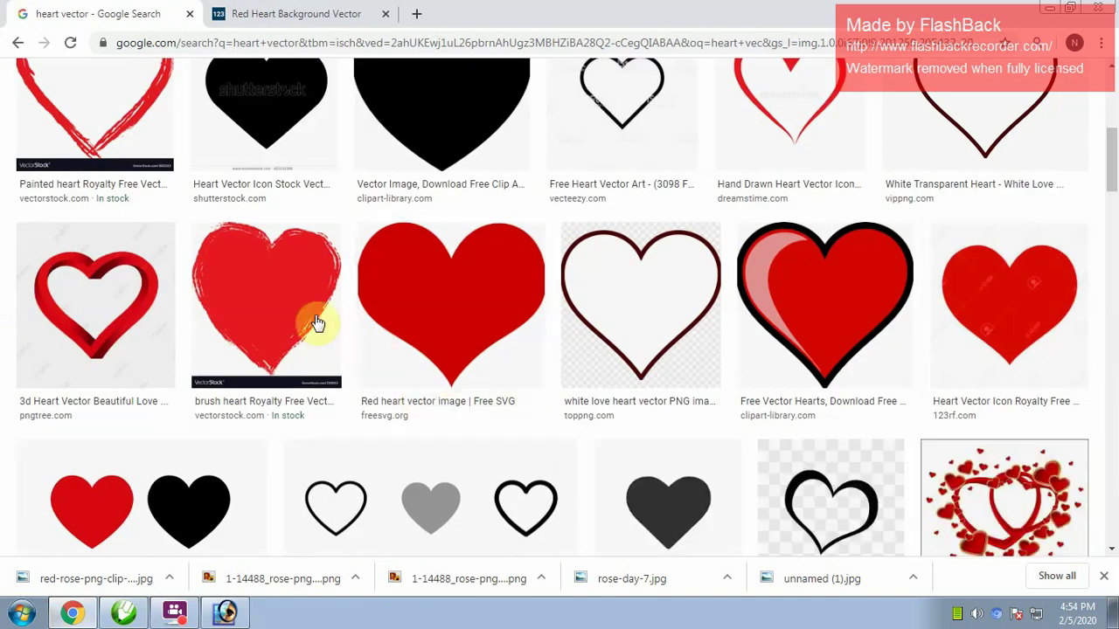
right_click(271, 302)
click(338, 466)
Paste the copied heart image into the card and trace it into vector shapes
key(alt+Tab)
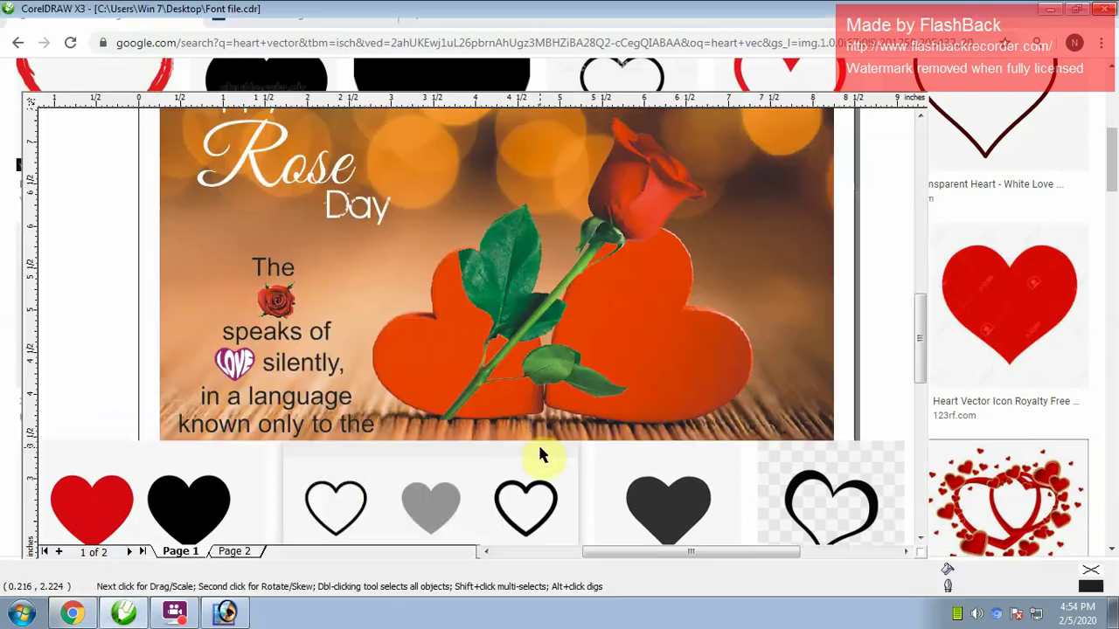
key(ctrl+v)
drag(490, 354, 489, 354)
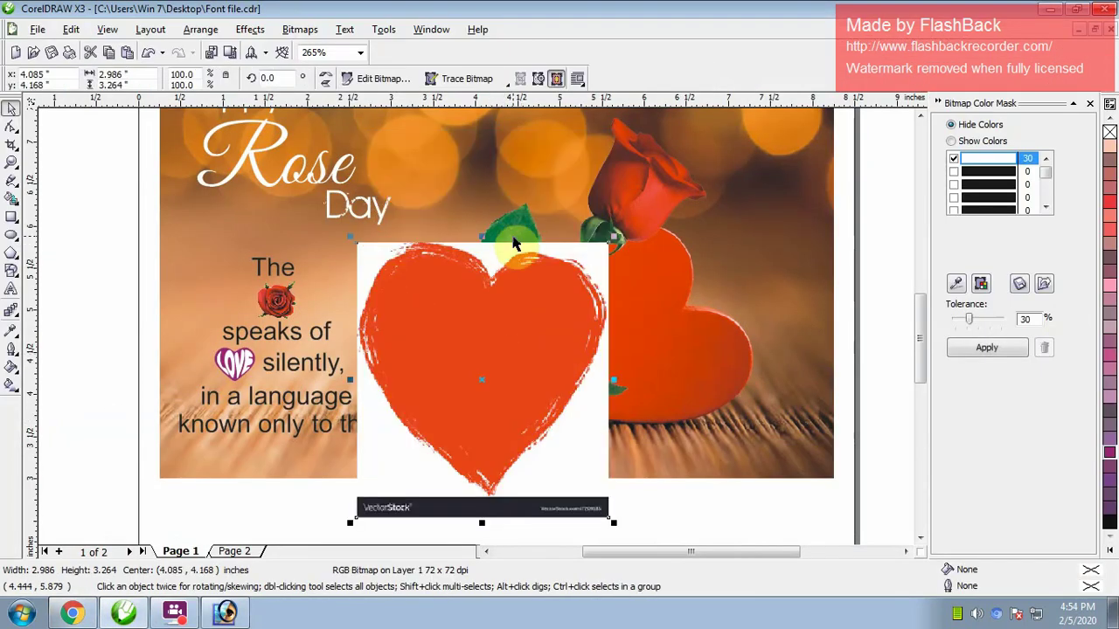
click(466, 79)
click(464, 100)
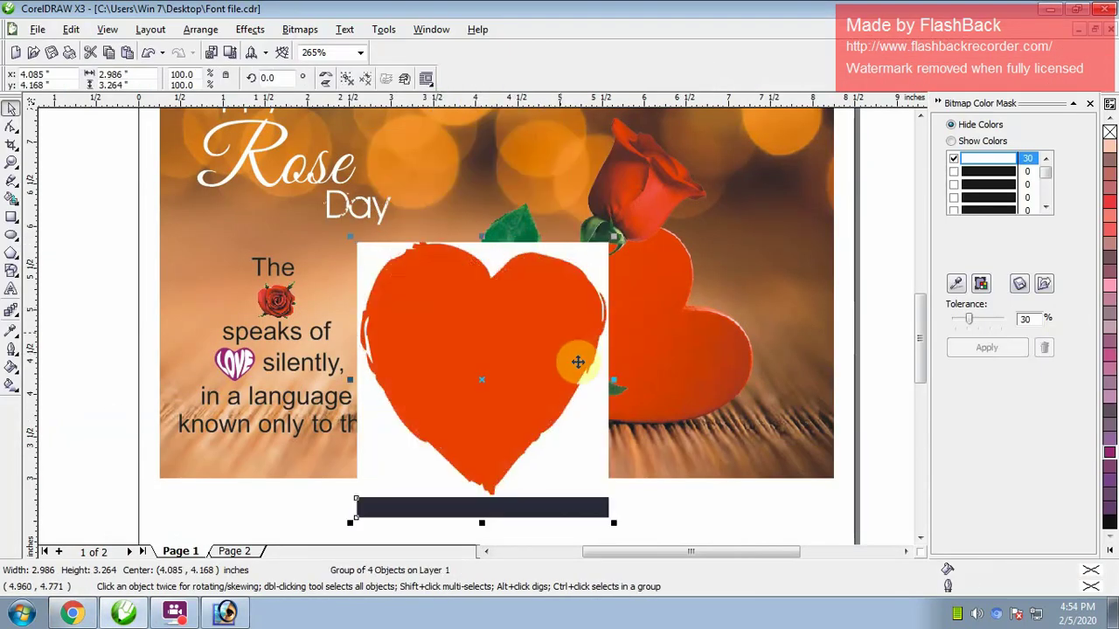
Move the heart picture below the card image and remove the earlier traced heart
scroll(579, 363, down, 3)
drag(442, 362, 516, 472)
key(z)
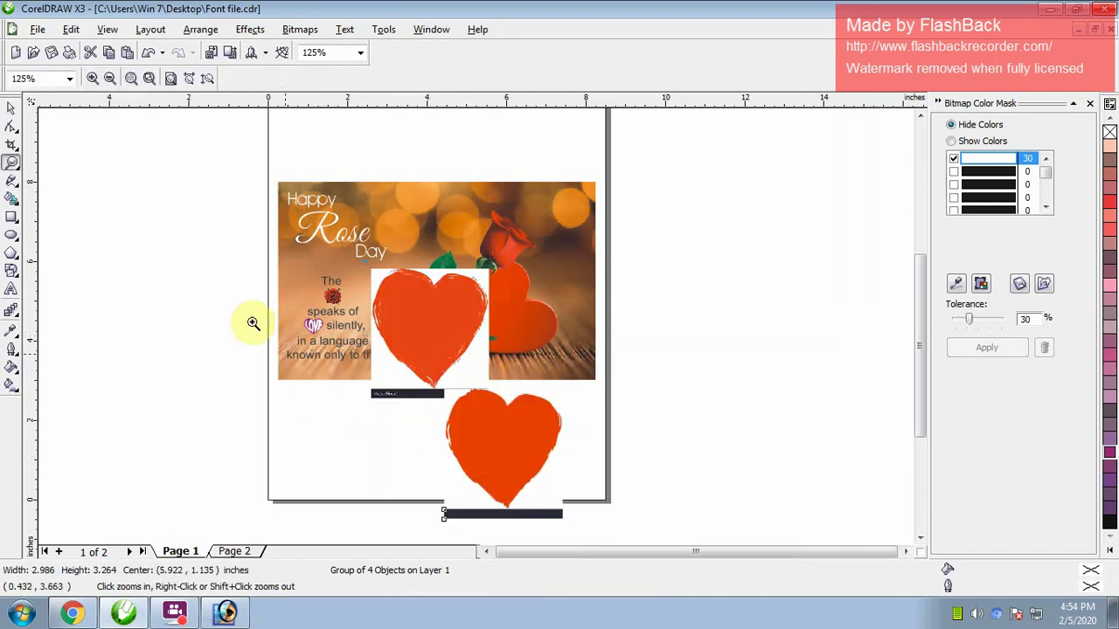
click(524, 437)
key(space)
drag(432, 289, 431, 359)
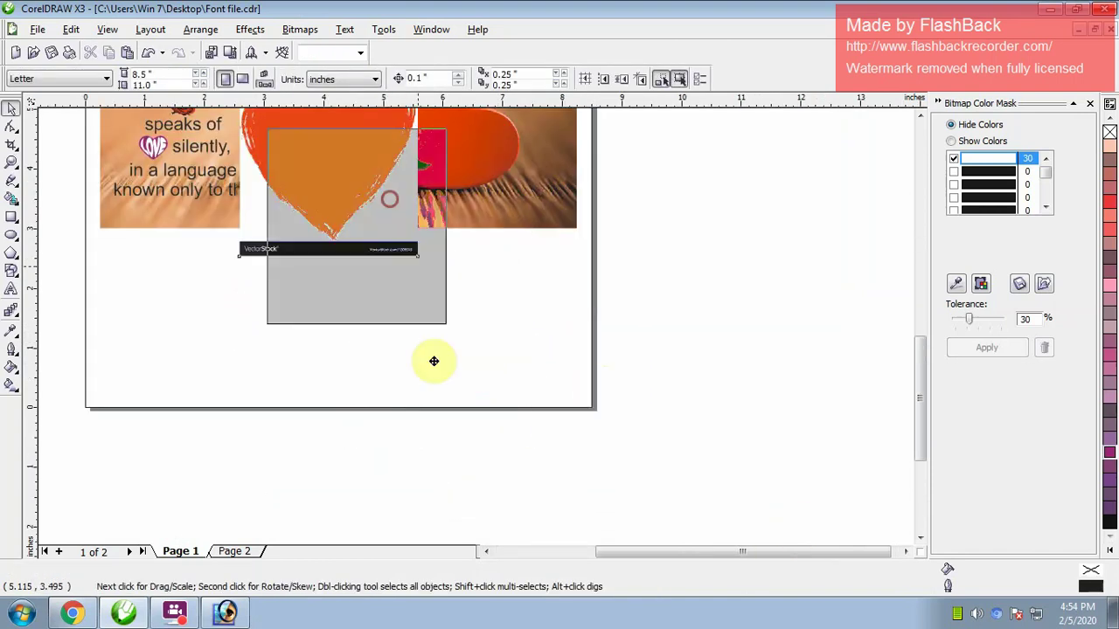
Convert the heart to a 500 dpi black-and-white bitmap and trace it as clipart
click(300, 29)
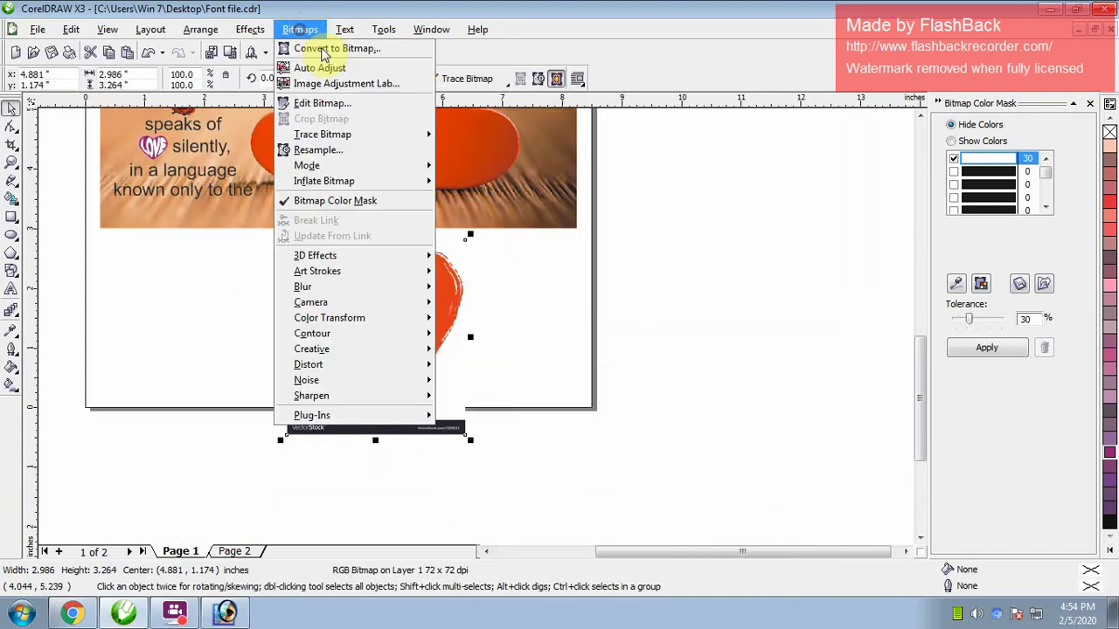
click(306, 44)
key(Return)
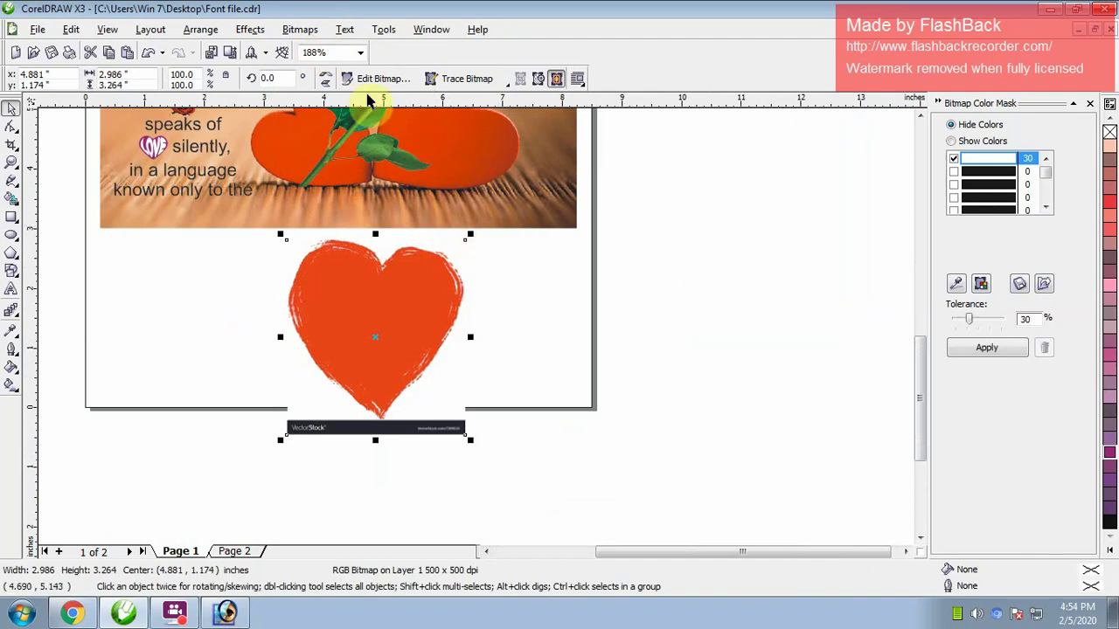
click(295, 27)
click(306, 45)
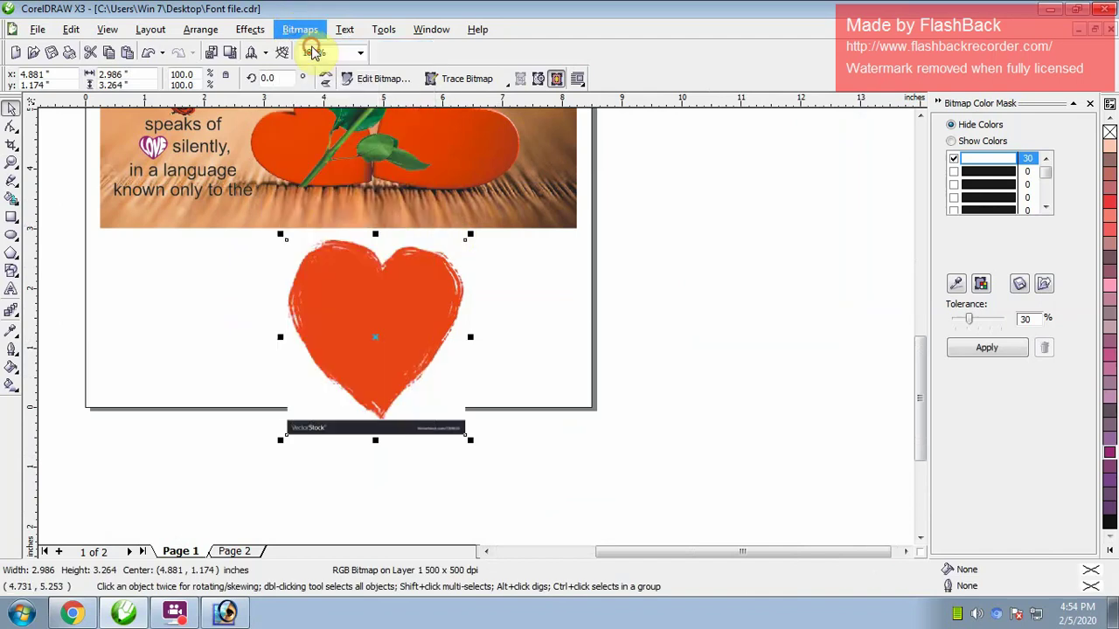
key(Home)
key(Return)
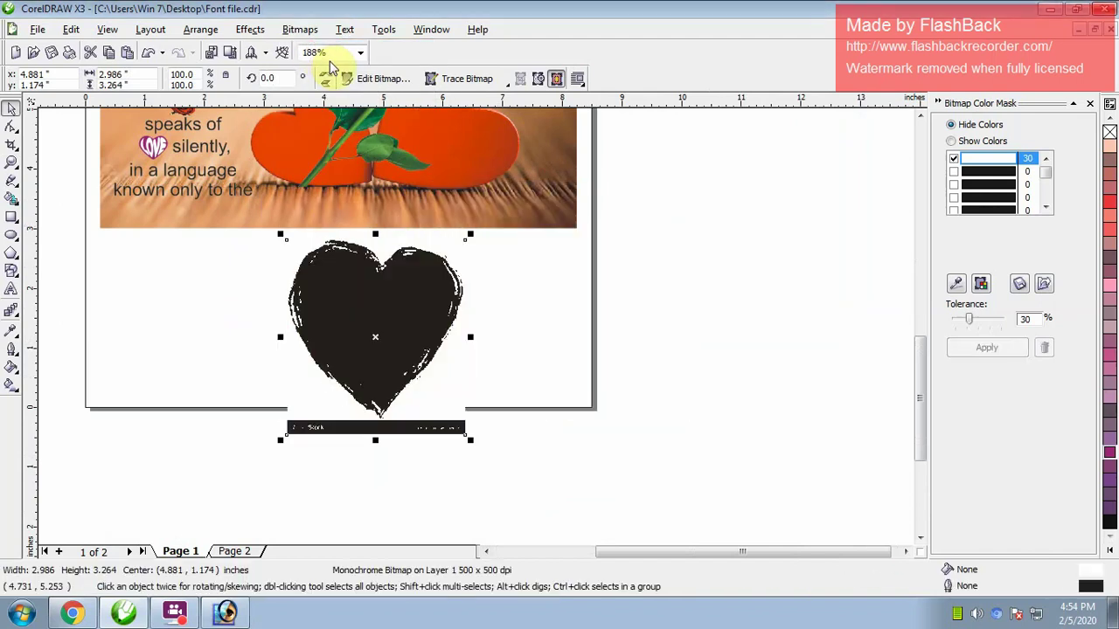
click(464, 81)
click(546, 167)
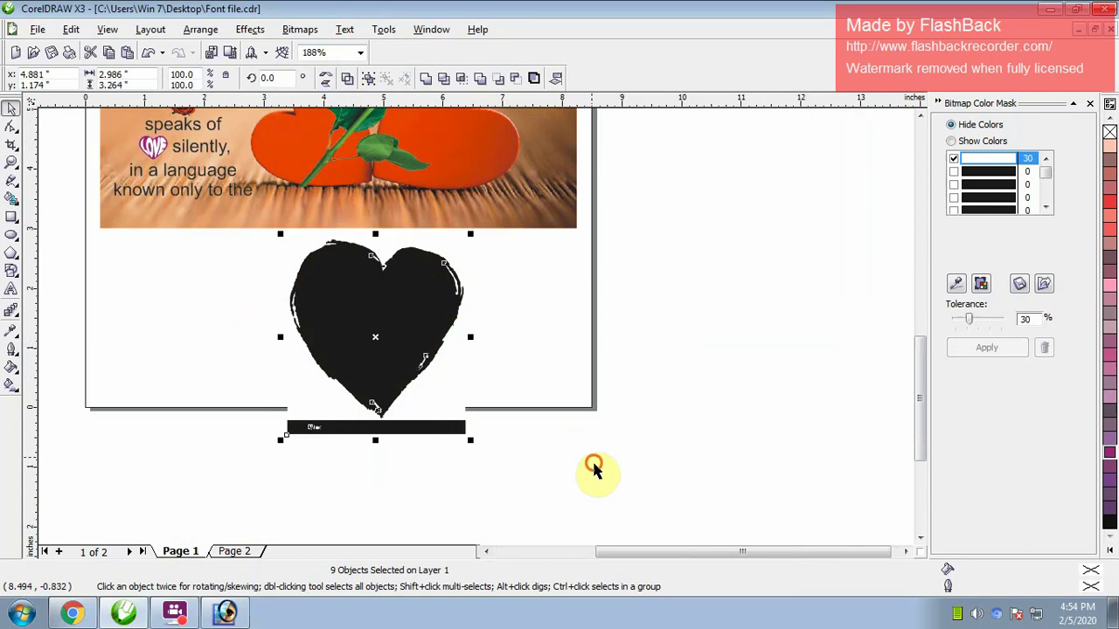
Delete the VectorStock label bar under the traced heart
drag(607, 499, 200, 412)
click(294, 416)
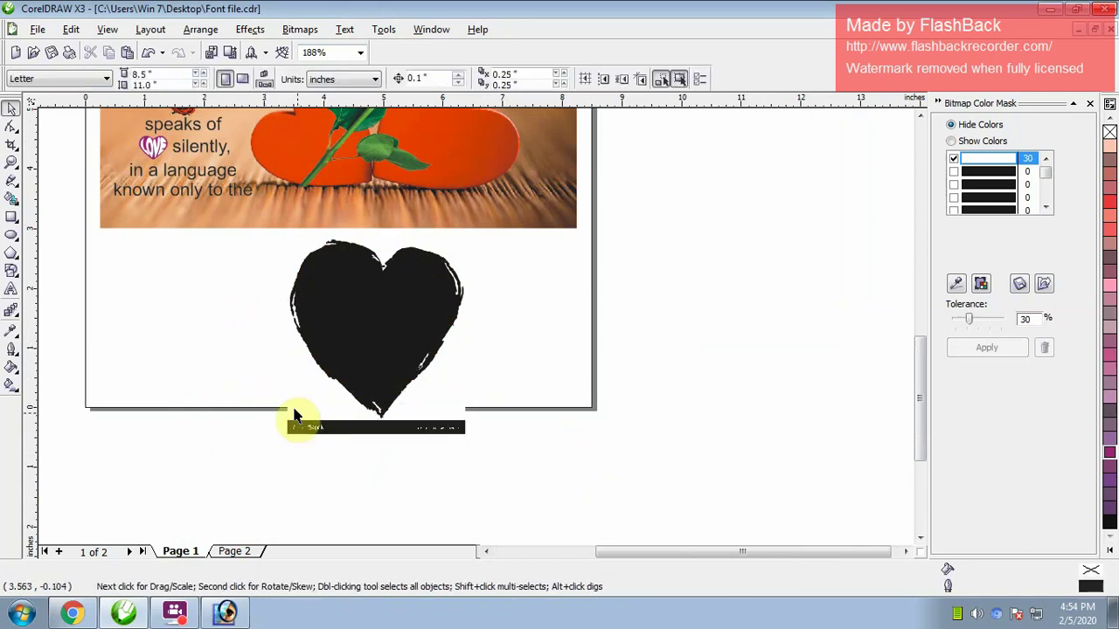
click(344, 428)
Try combining the traced heart pieces, undo it, and select the black heart shape
mouse_move(609, 479)
mouse_down()
mouse_move(291, 245)
mouse_move(200, 229)
mouse_up()
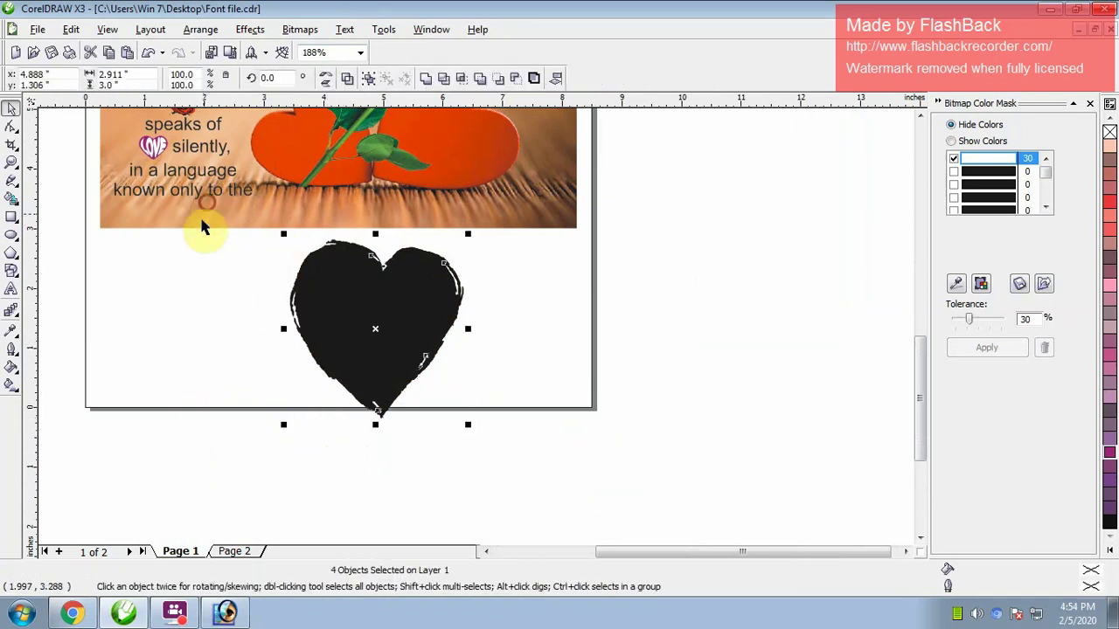
click(347, 80)
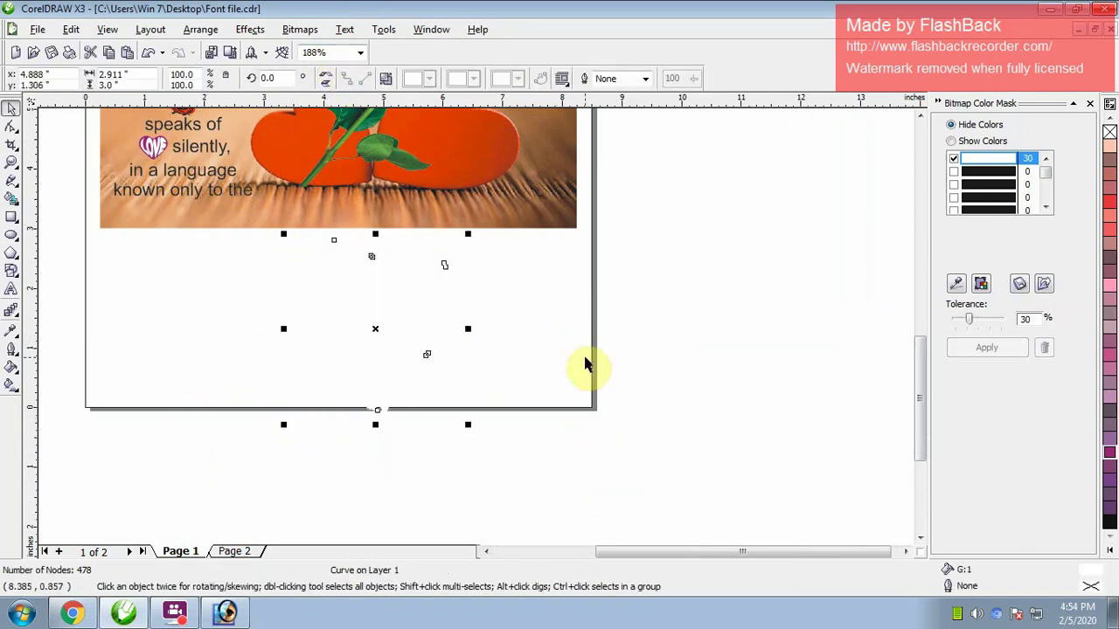
key(ctrl+z)
mouse_move(574, 483)
mouse_down()
mouse_move(329, 344)
mouse_move(212, 232)
mouse_up()
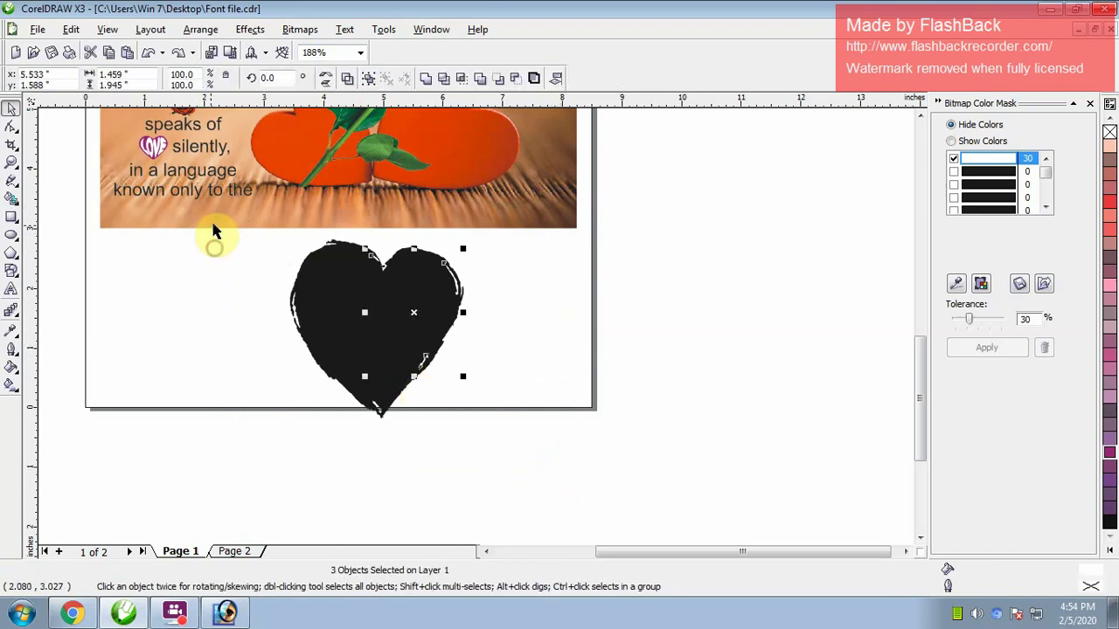
drag(450, 332, 542, 335)
key(Escape)
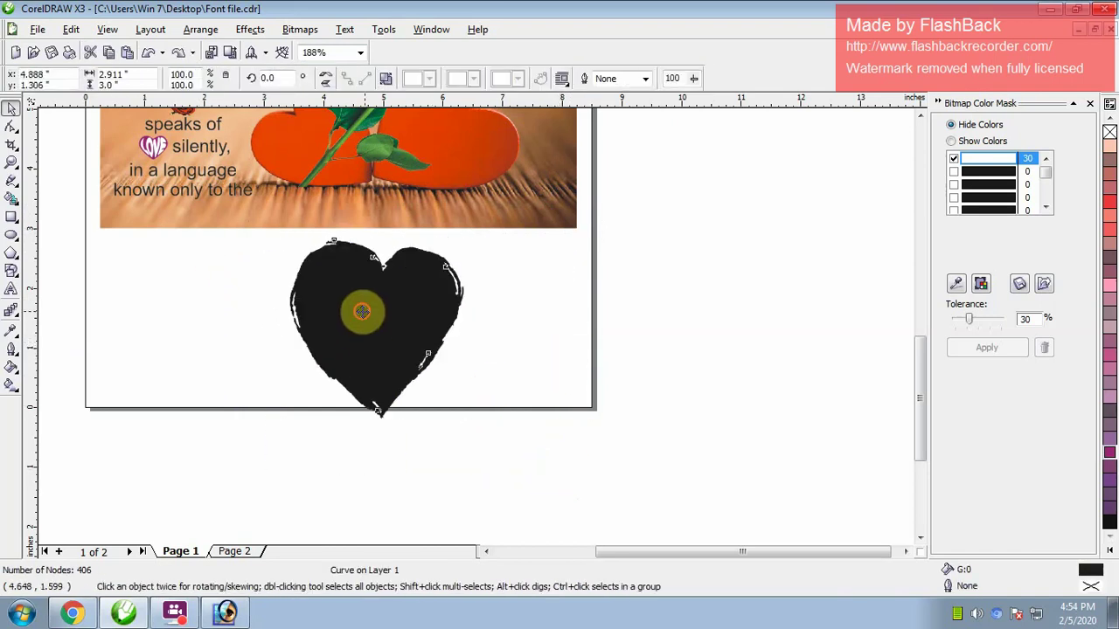
Shrink the black heart to a tiny size and move it beneath the quote text
drag(367, 319, 690, 307)
drag(565, 504, 187, 242)
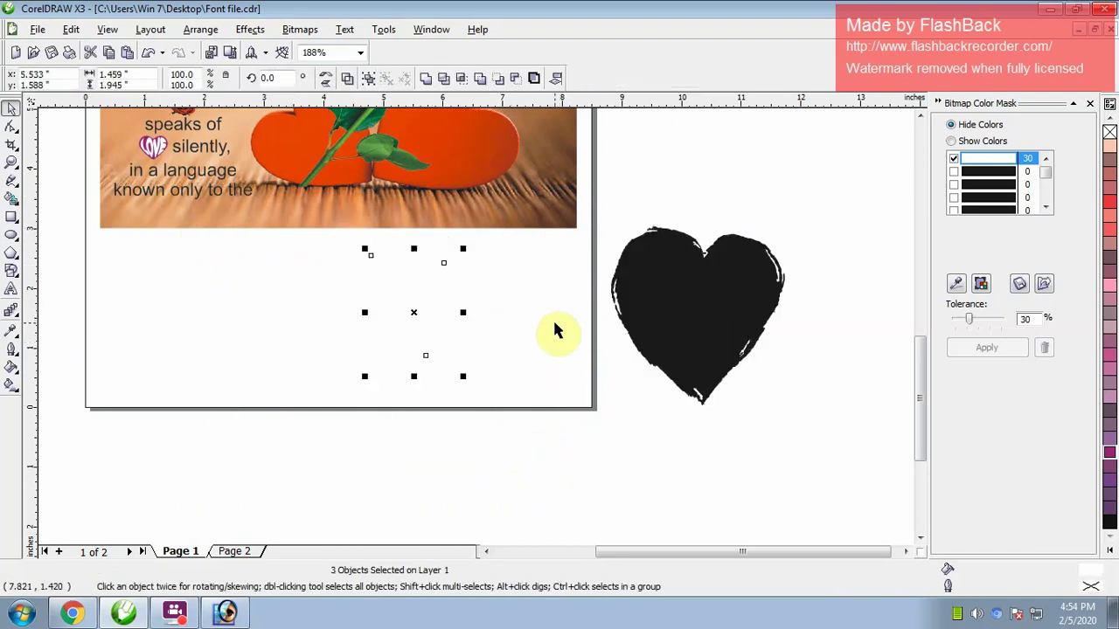
drag(554, 329, 447, 300)
drag(229, 272, 398, 340)
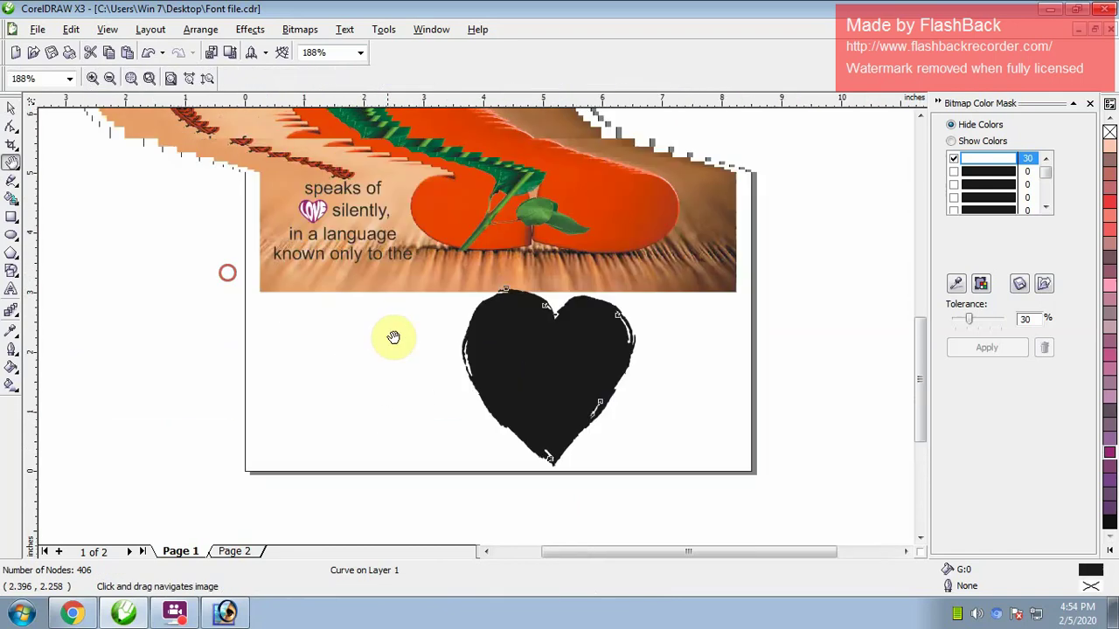
drag(645, 286, 499, 437)
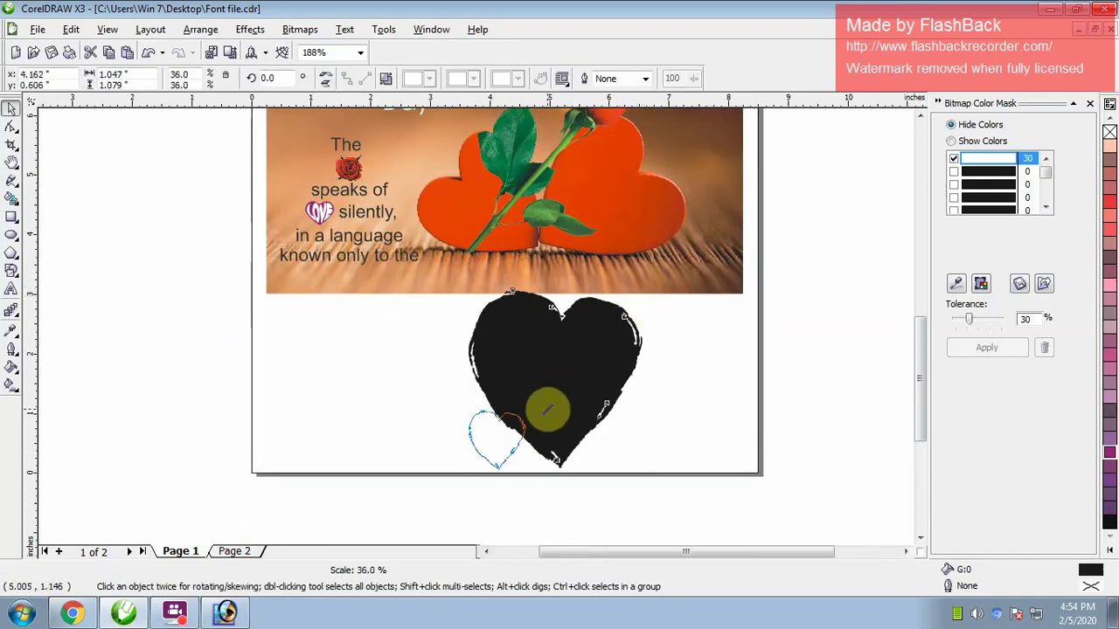
drag(421, 342, 335, 289)
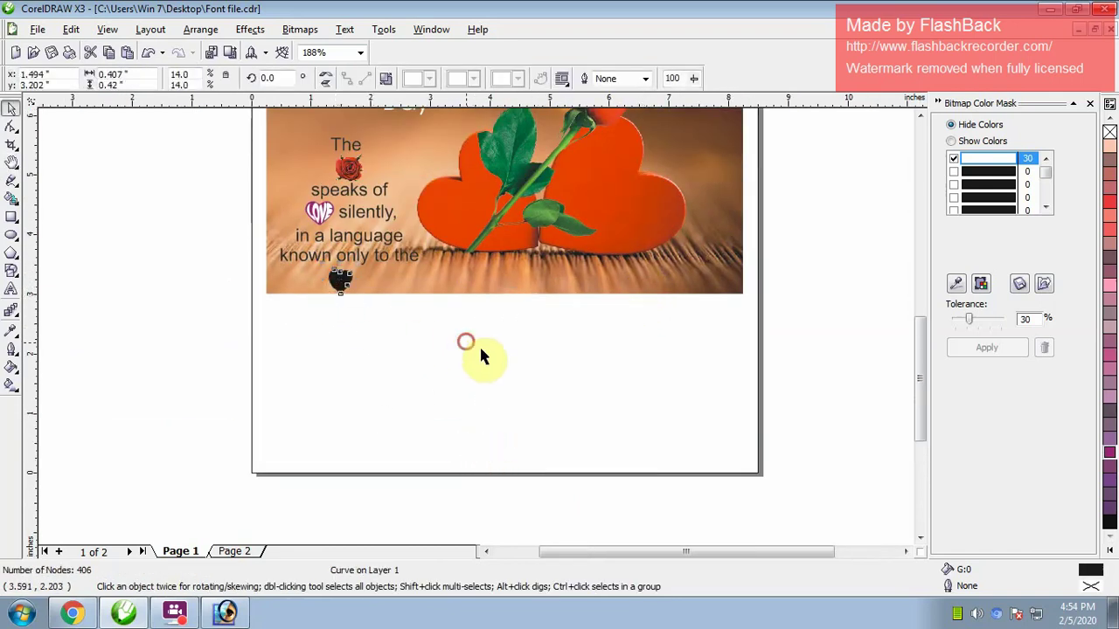
key(h)
drag(407, 278, 390, 374)
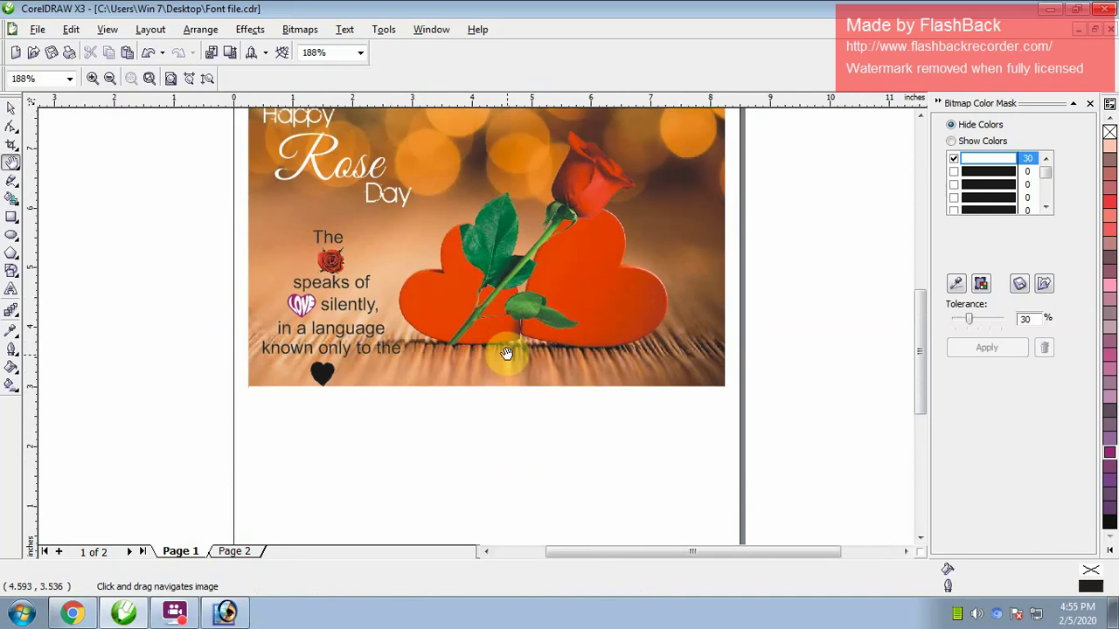
scroll(506, 354, down, 2)
key(z)
click(564, 374)
key(space)
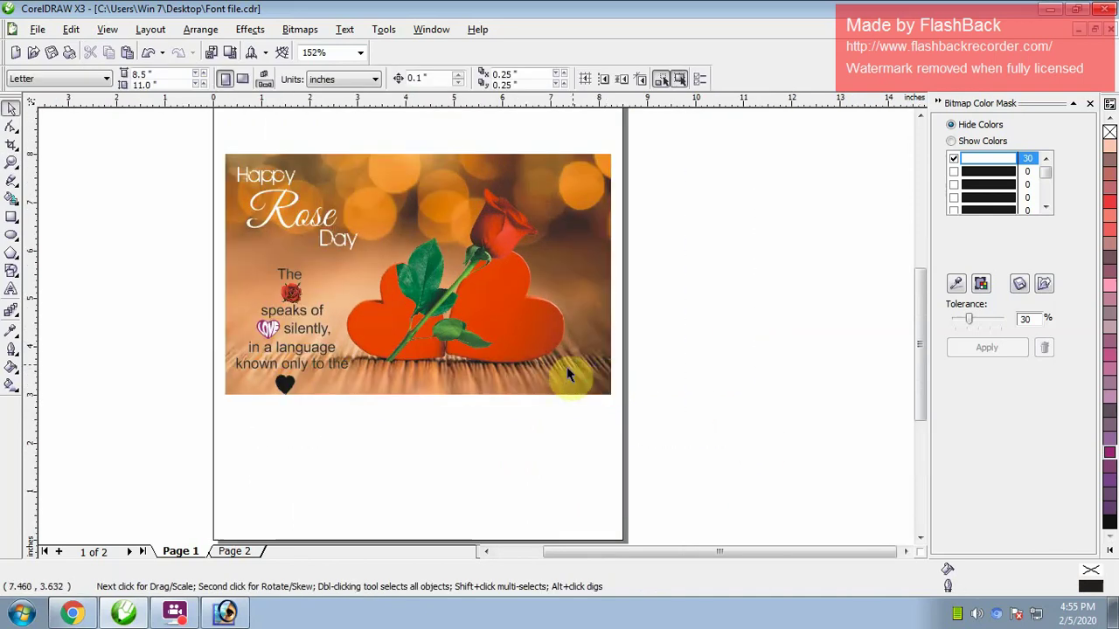
Zoom in on the card and nudge the small heart just under the line 'known only to the'
click(533, 372)
key(z)
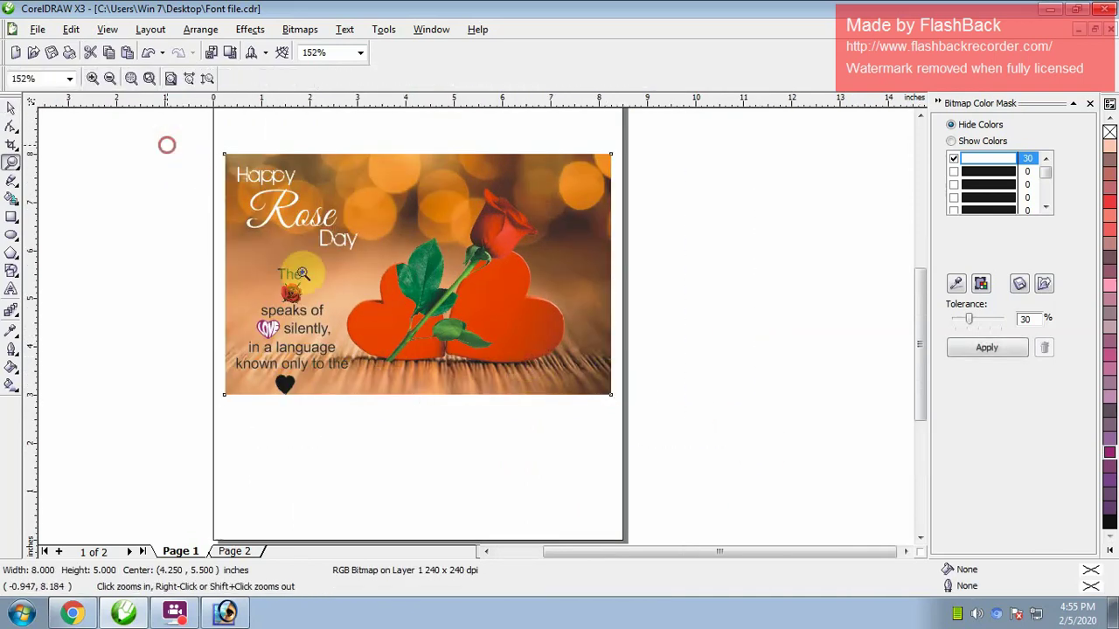
drag(300, 274, 732, 437)
key(space)
click(445, 507)
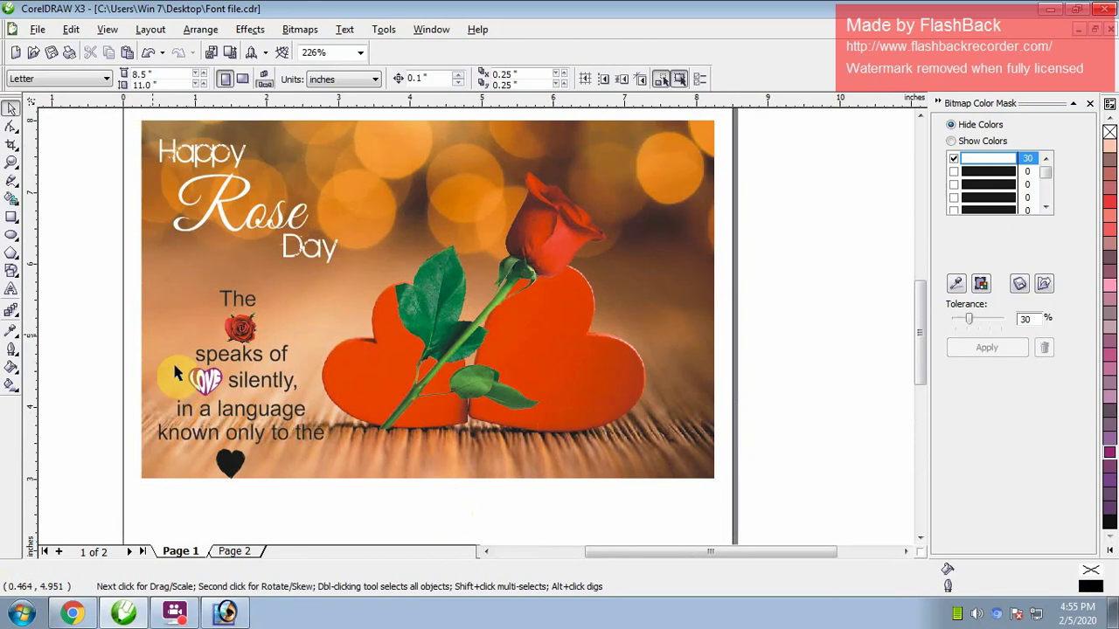
drag(174, 354, 120, 420)
click(228, 462)
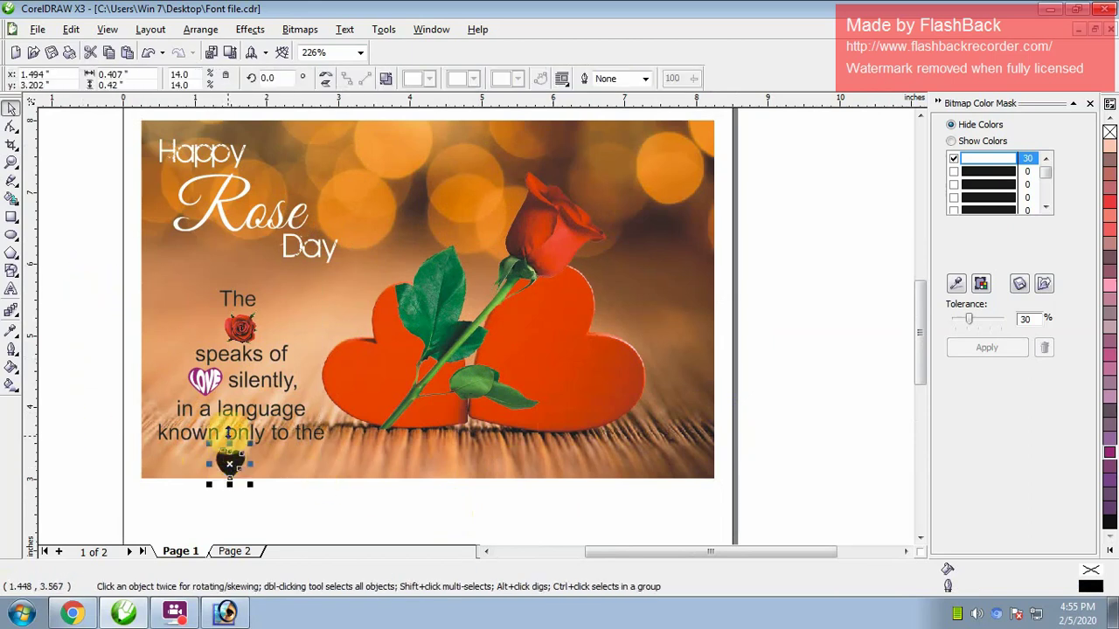
shift+click(228, 434)
click(300, 487)
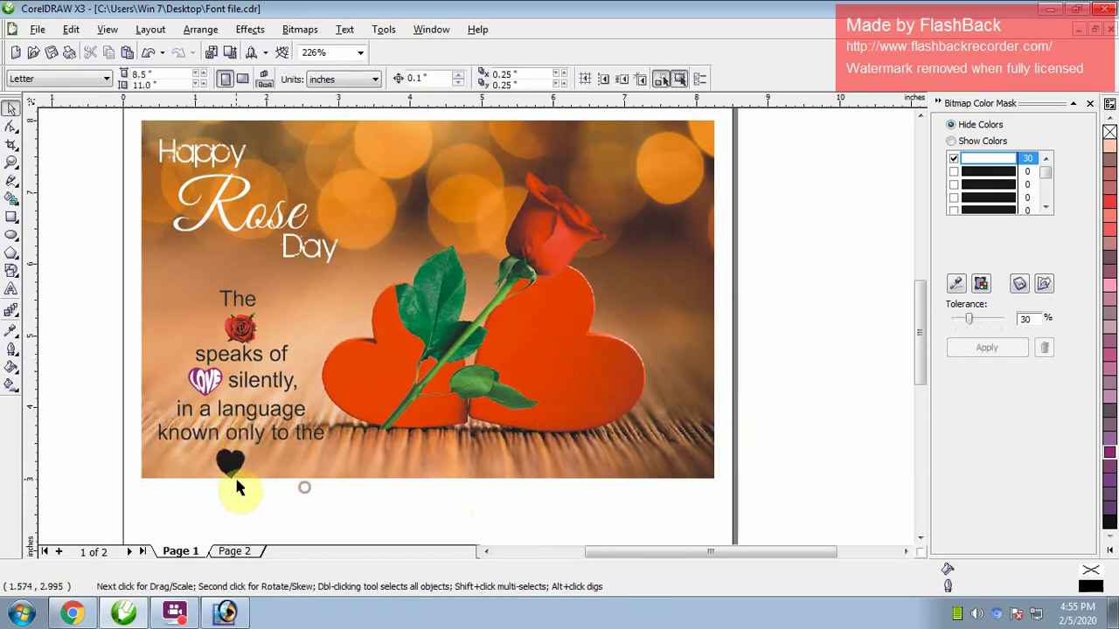
drag(229, 469, 241, 469)
Select the quote text and icons and nudge the block slightly upward with arrow keys
drag(356, 496, 100, 262)
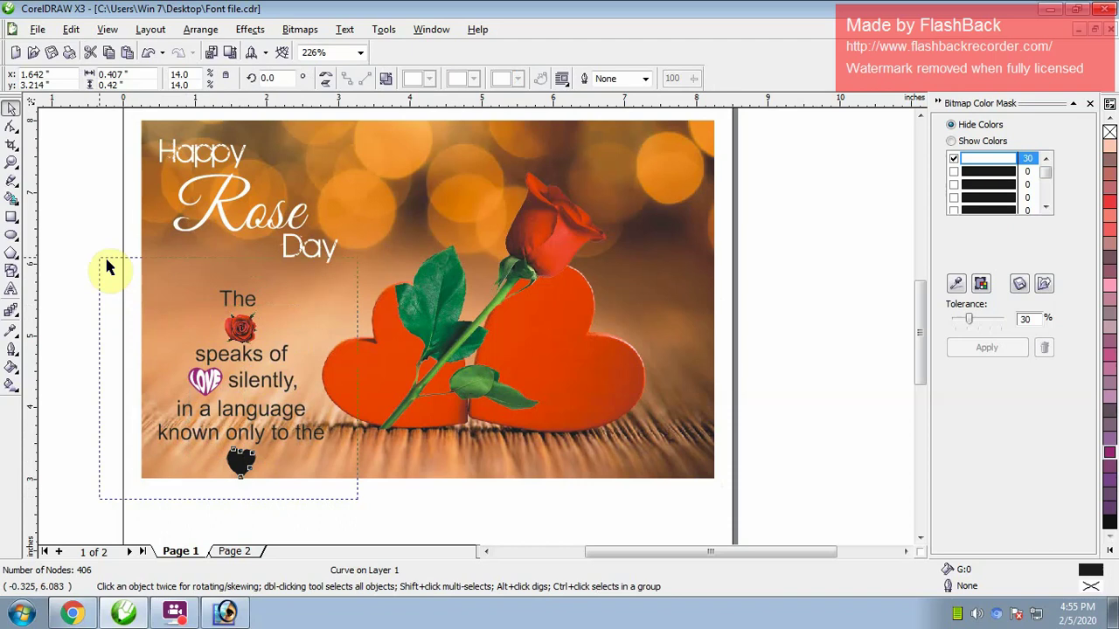
key(Up)
key(Up)
key(Left)
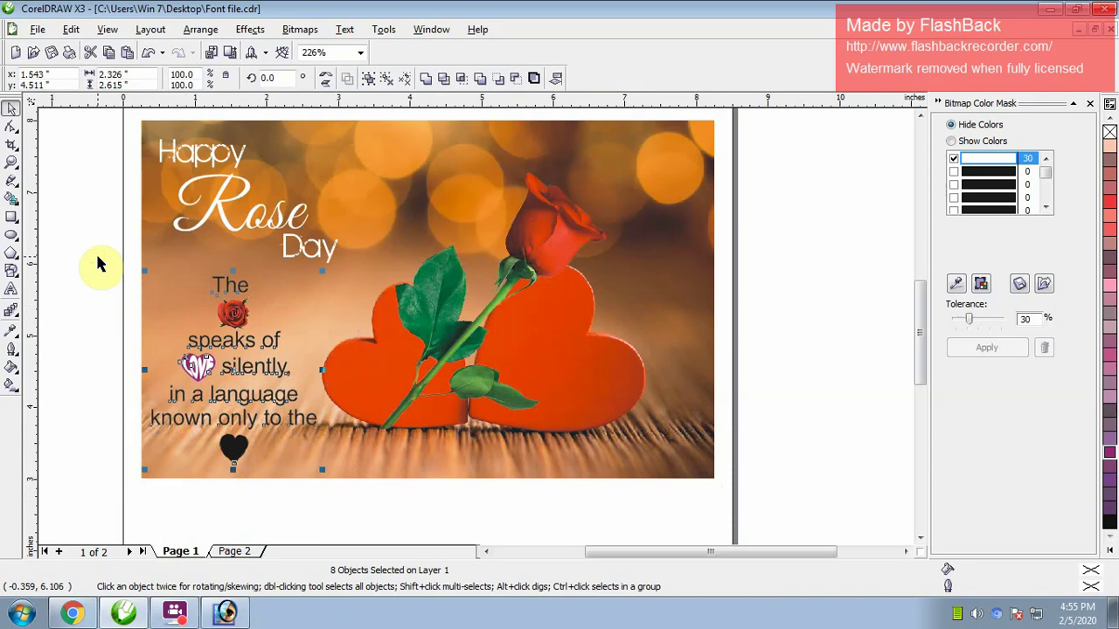
key(Down)
scroll(79, 252, up, 1)
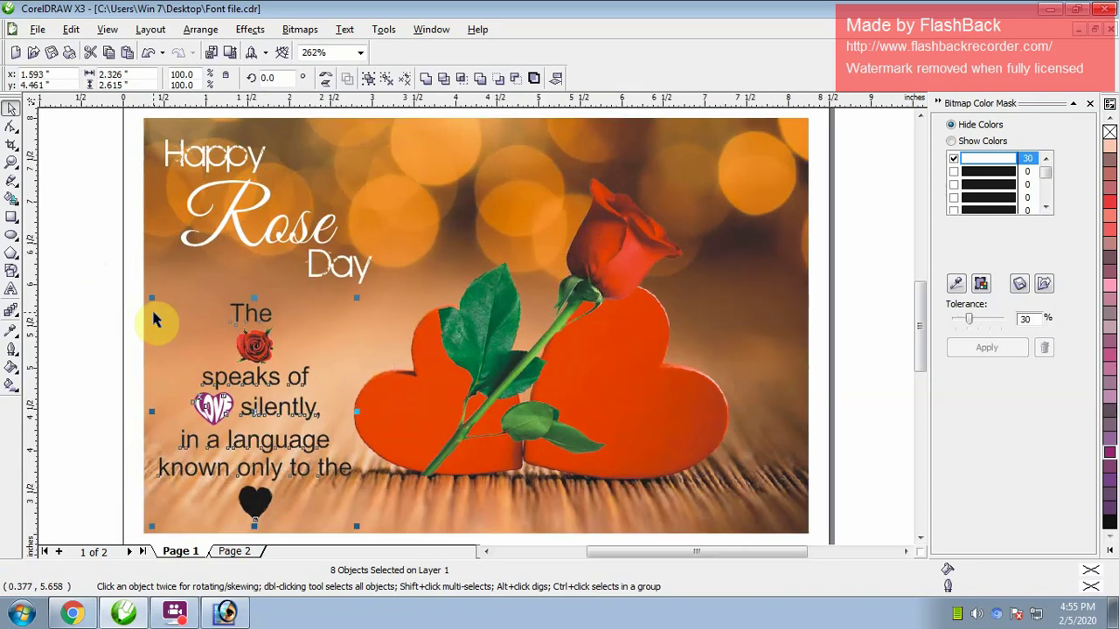
click(253, 503)
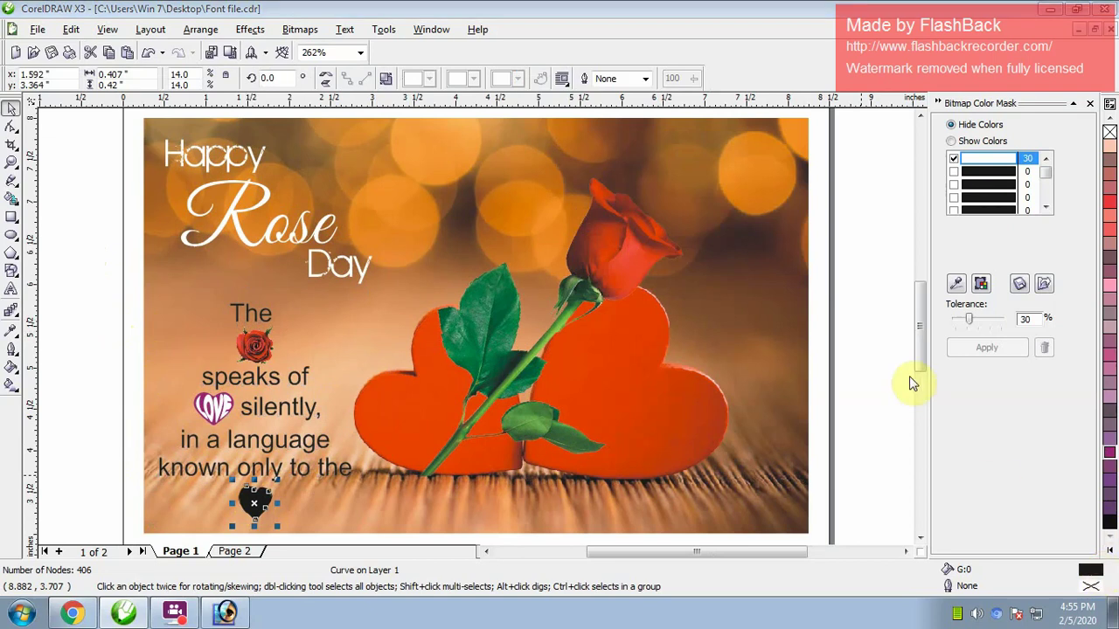
Fill the small heart with full-strength magenta in the Uniform Fill dialog
key(shift+F11)
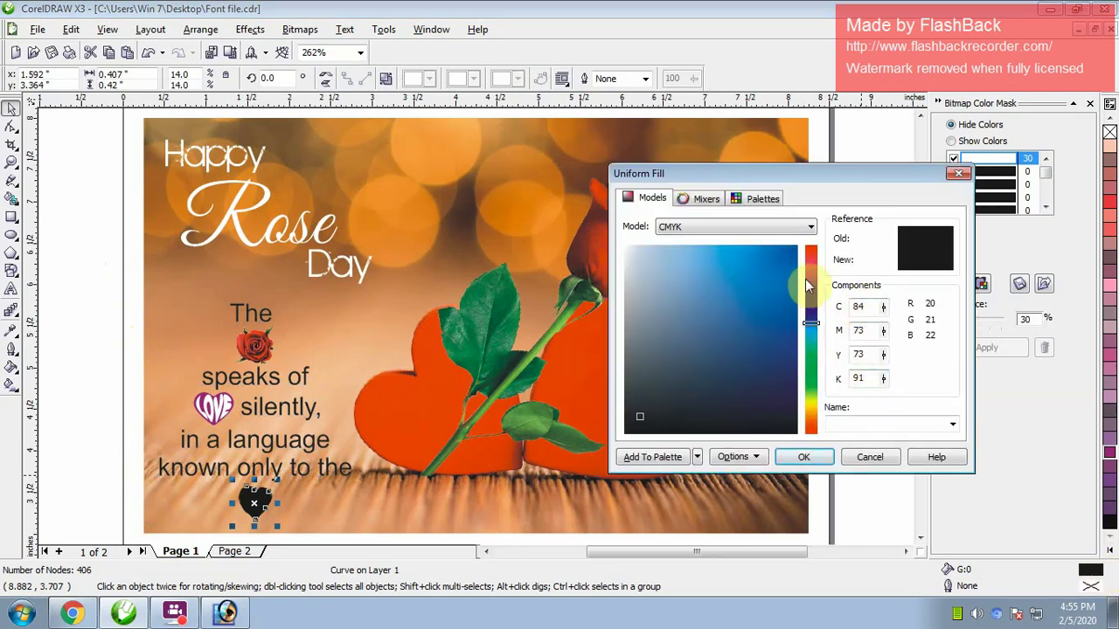
double_click(859, 306)
text(0)
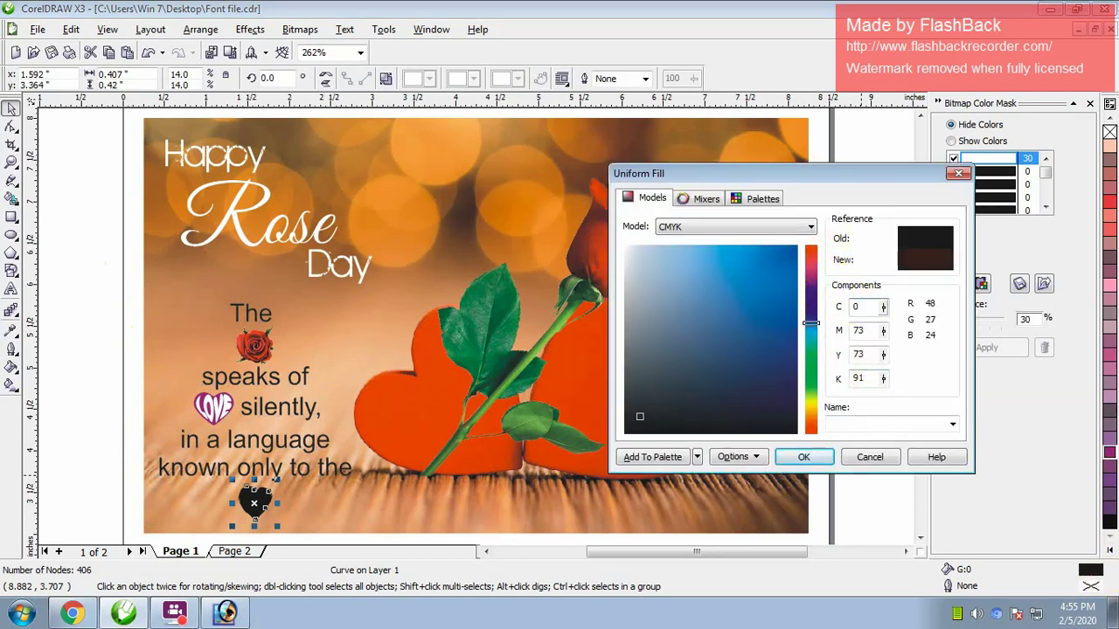
key(Tab)
text(100)
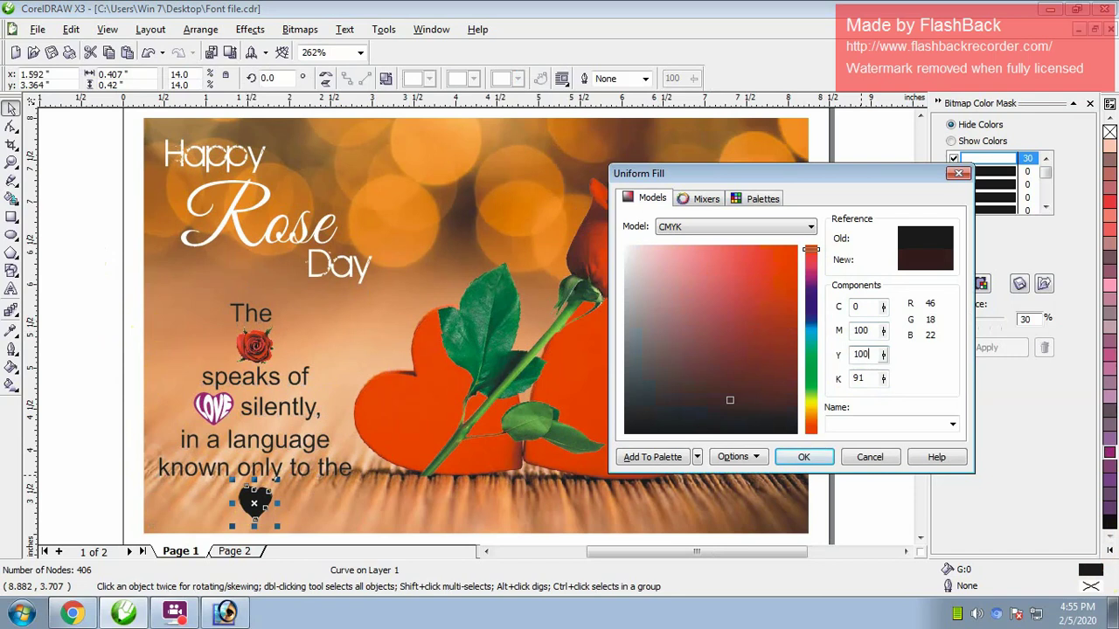
text(0)
key(Return)
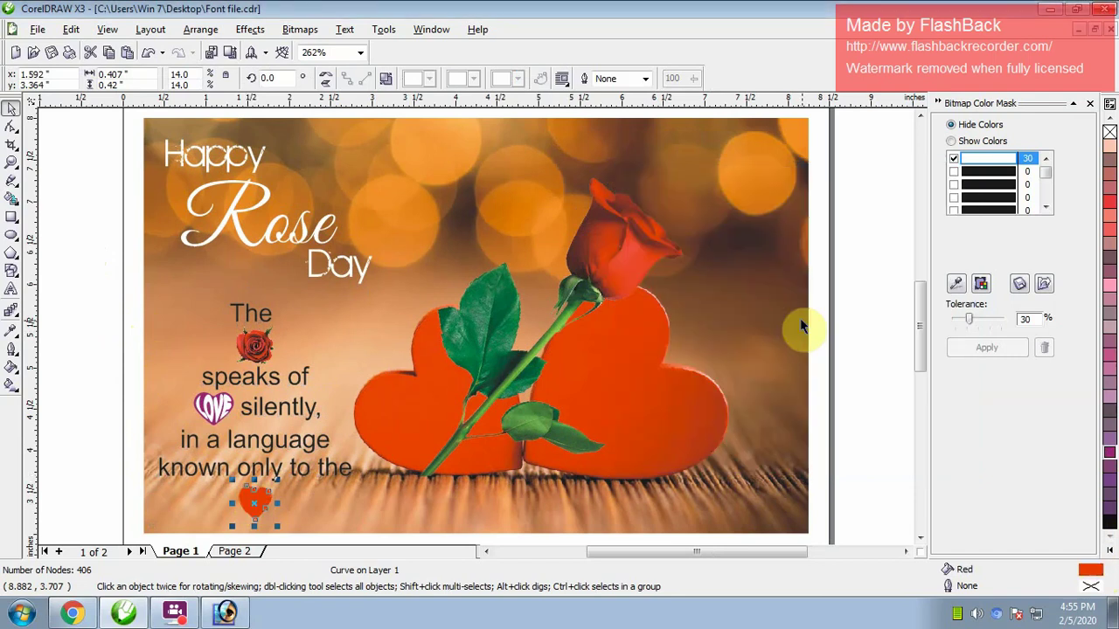
Deselect the pink heart and close the Bitmap Color Mask docker
click(1110, 551)
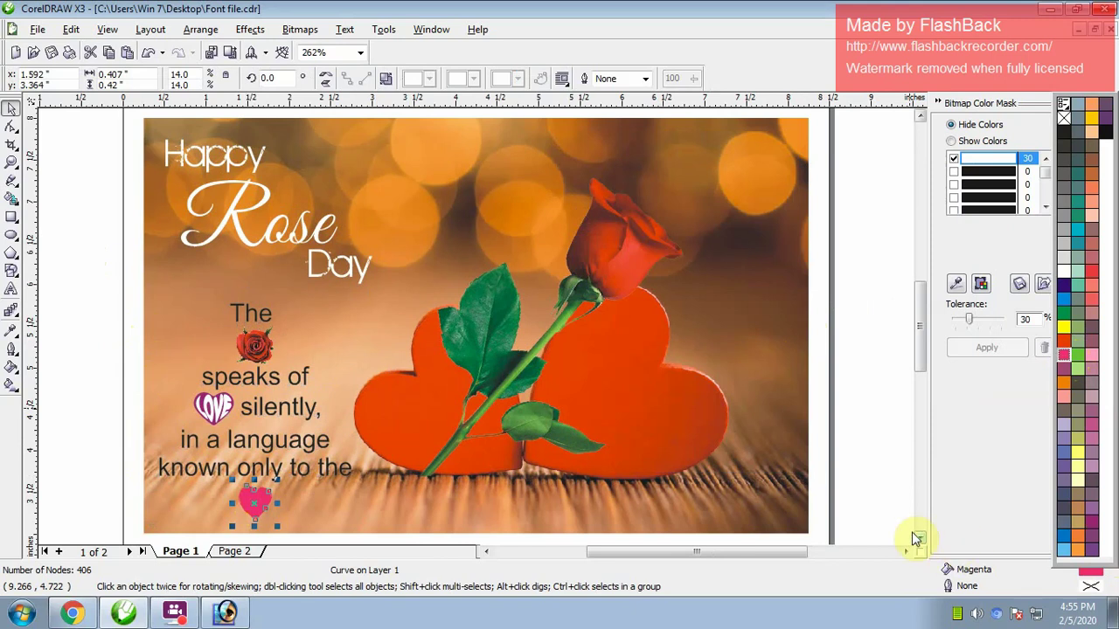
click(865, 496)
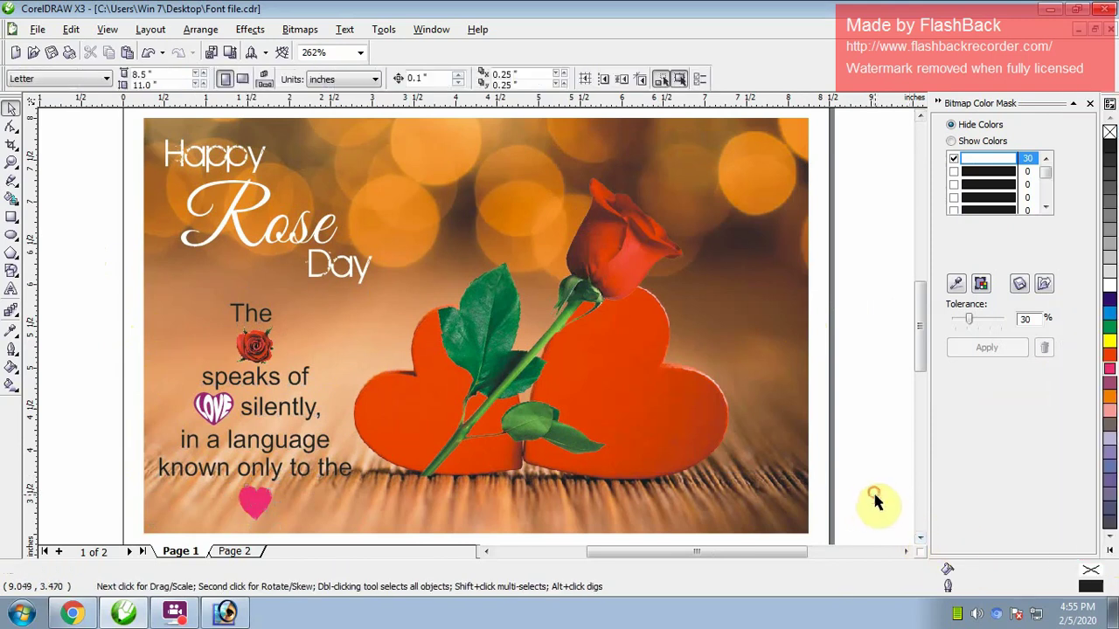
click(1090, 104)
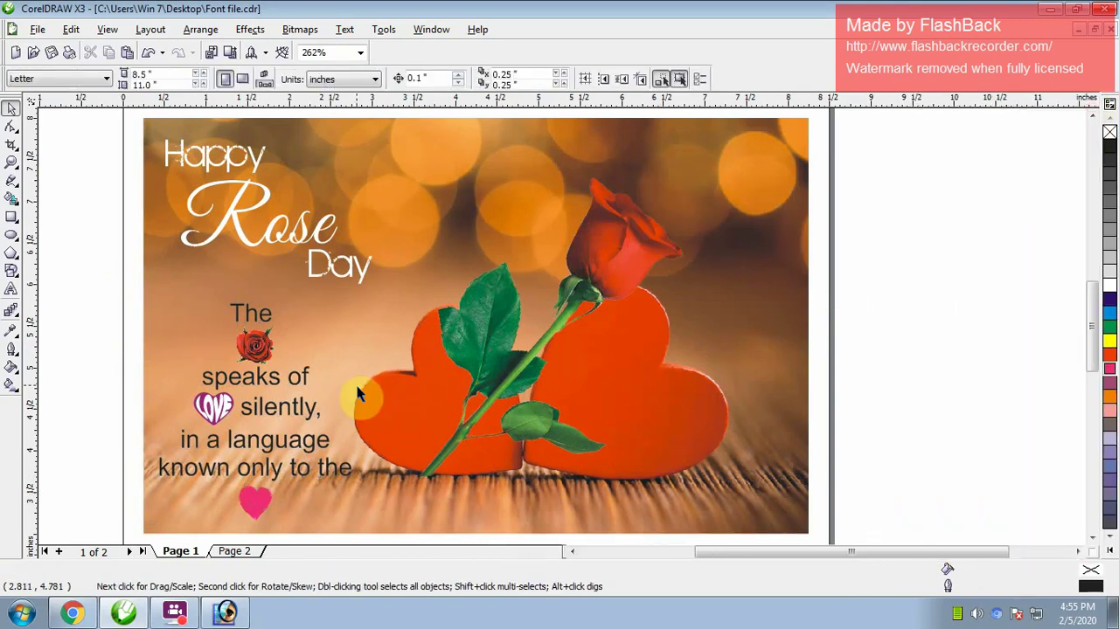
Make every quote line white from the palette, including the 'speaks of' line
drag(114, 270, 320, 348)
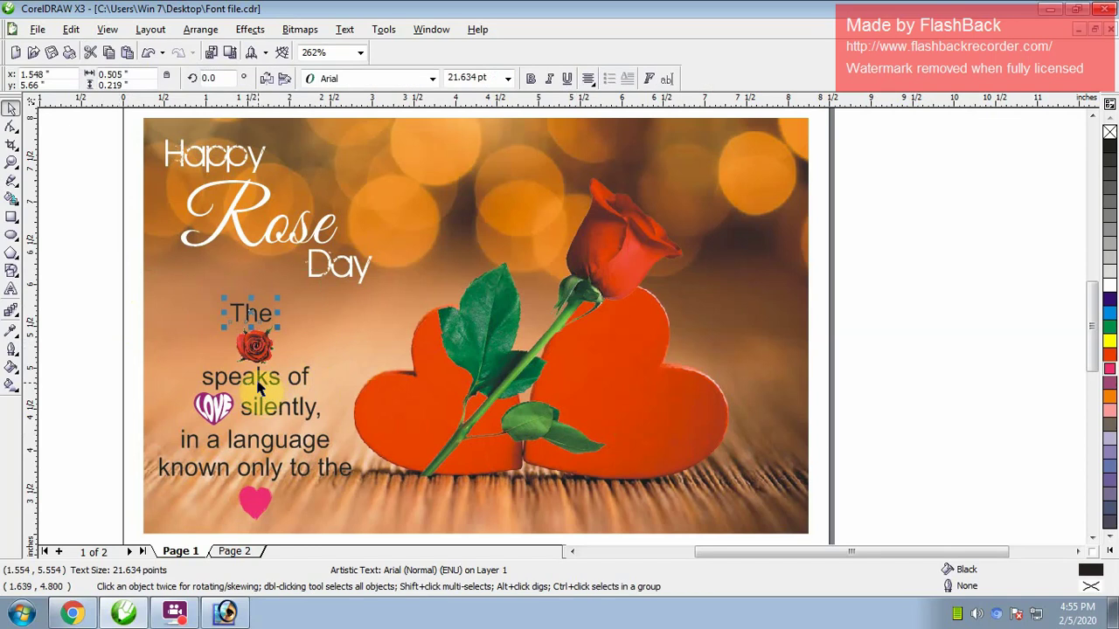
mouse_move(96, 428)
mouse_down()
mouse_move(455, 504)
mouse_move(490, 483)
mouse_up()
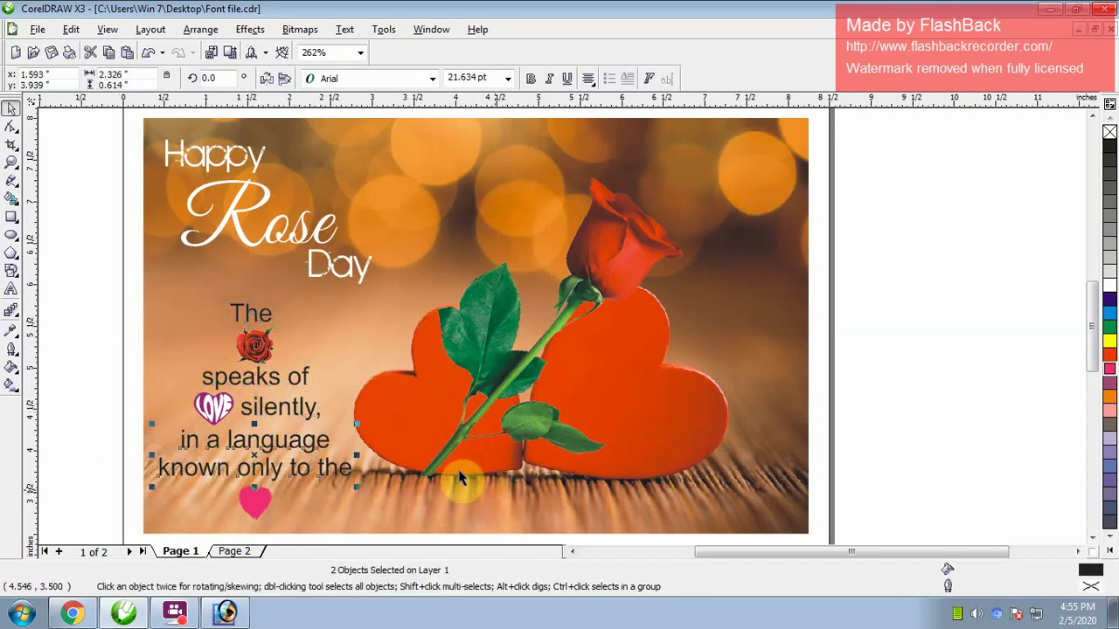
click(1109, 287)
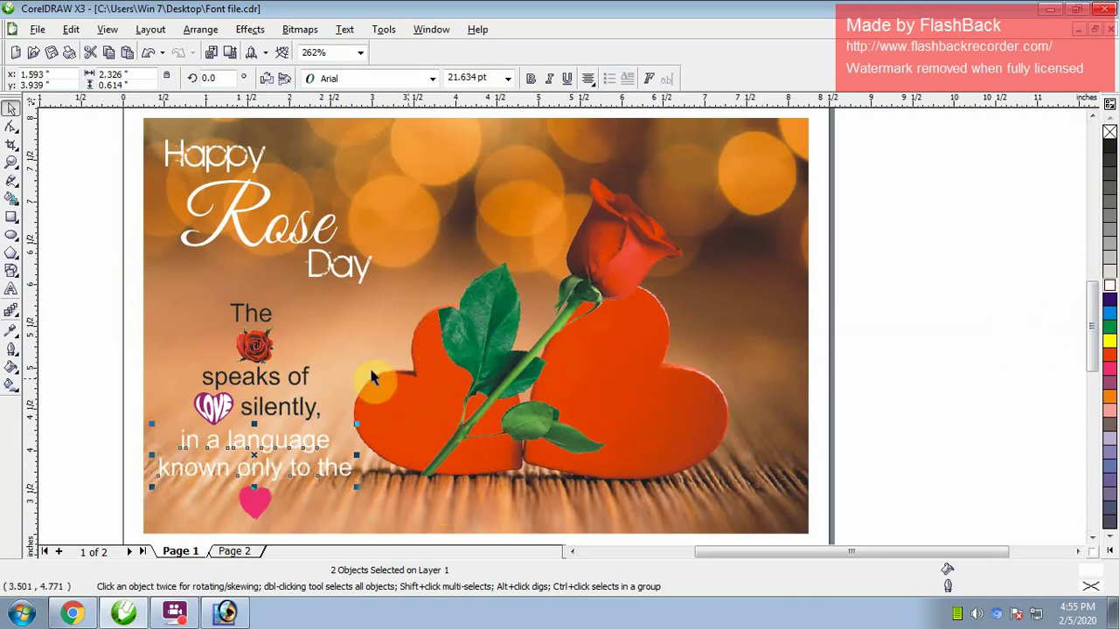
click(249, 381)
key(ctrl+r)
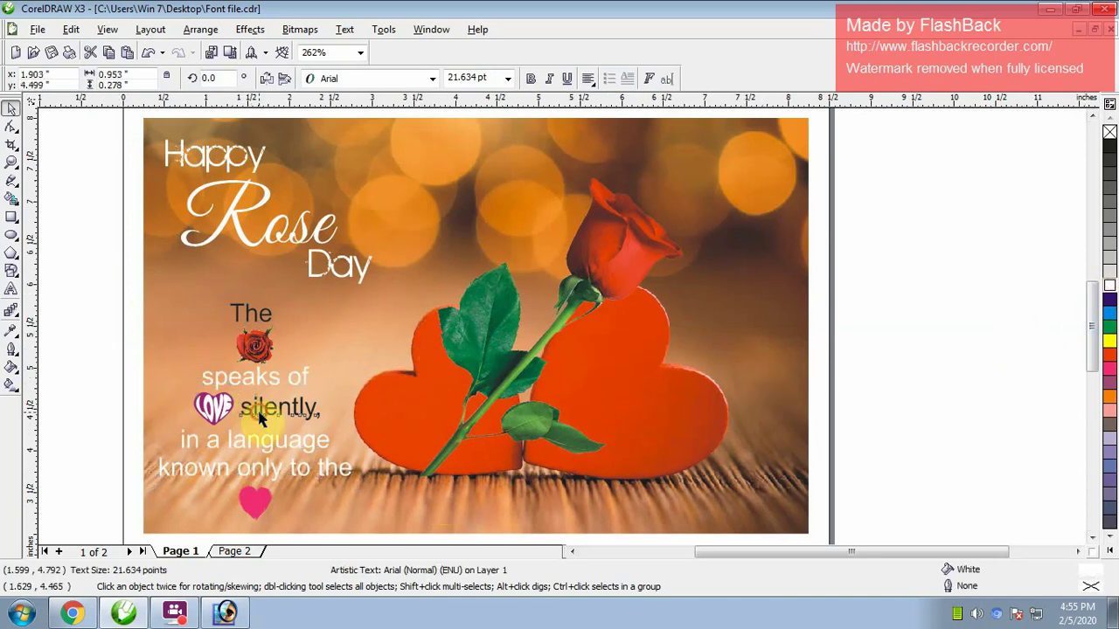
click(237, 336)
click(252, 311)
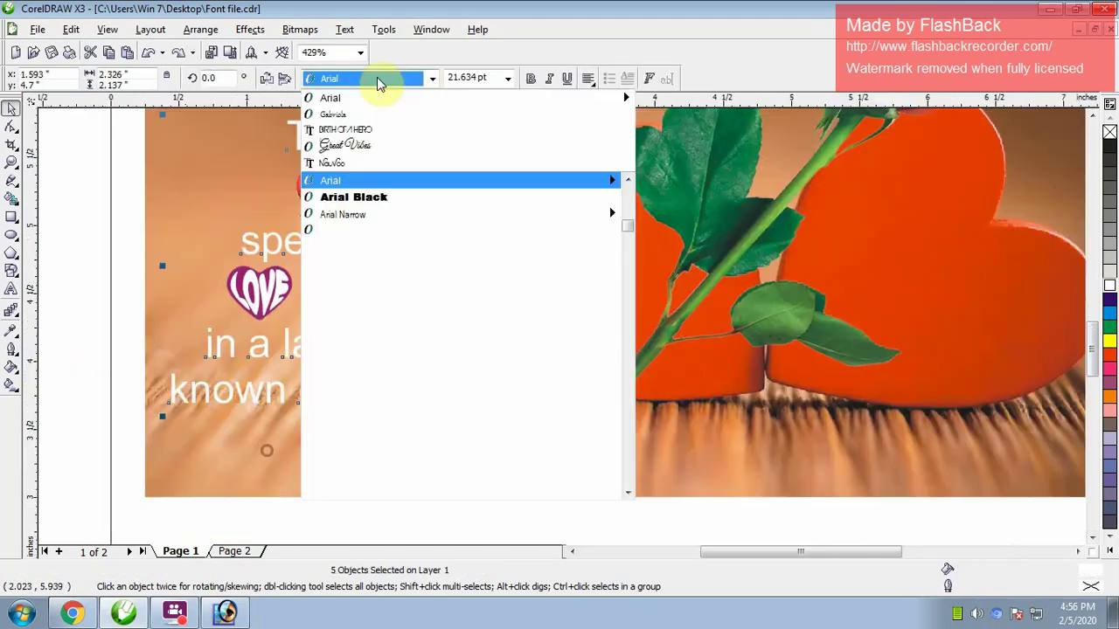
Set the quote font to Times New Roman and select all five quote objects
text(Times New Roman)
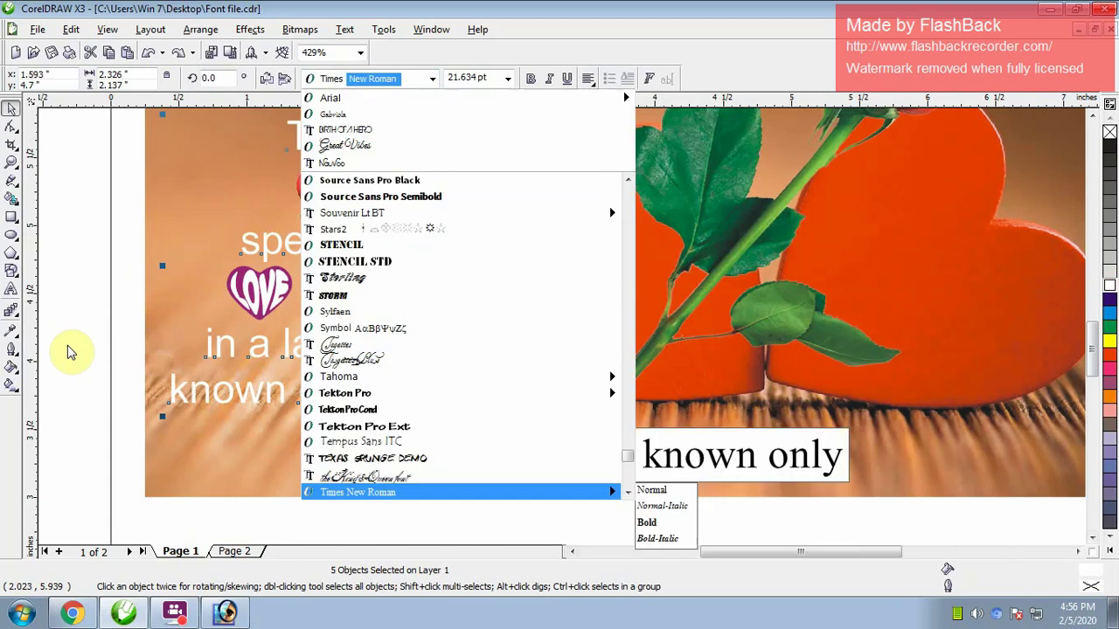
key(Return)
key(F3)
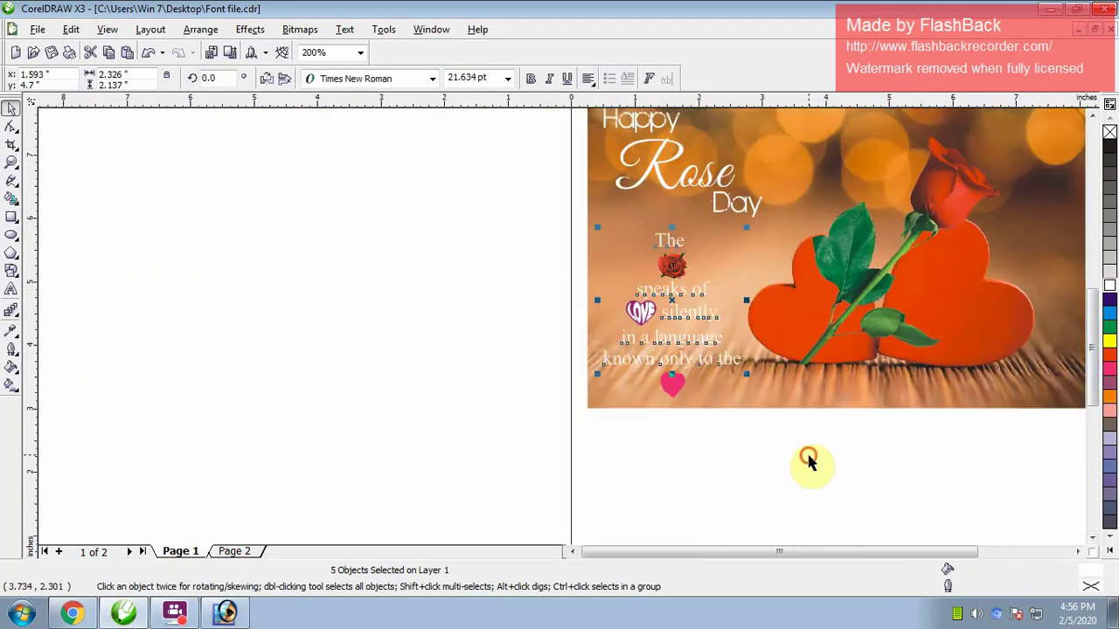
key(z)
drag(471, 180, 1007, 466)
key(space)
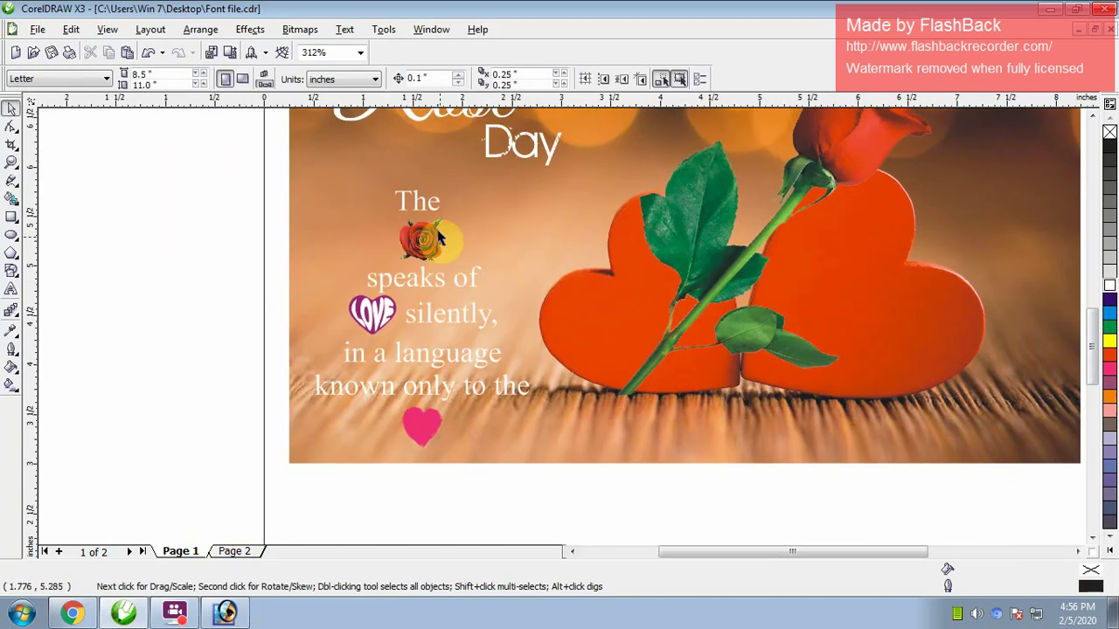
shift+click(427, 281)
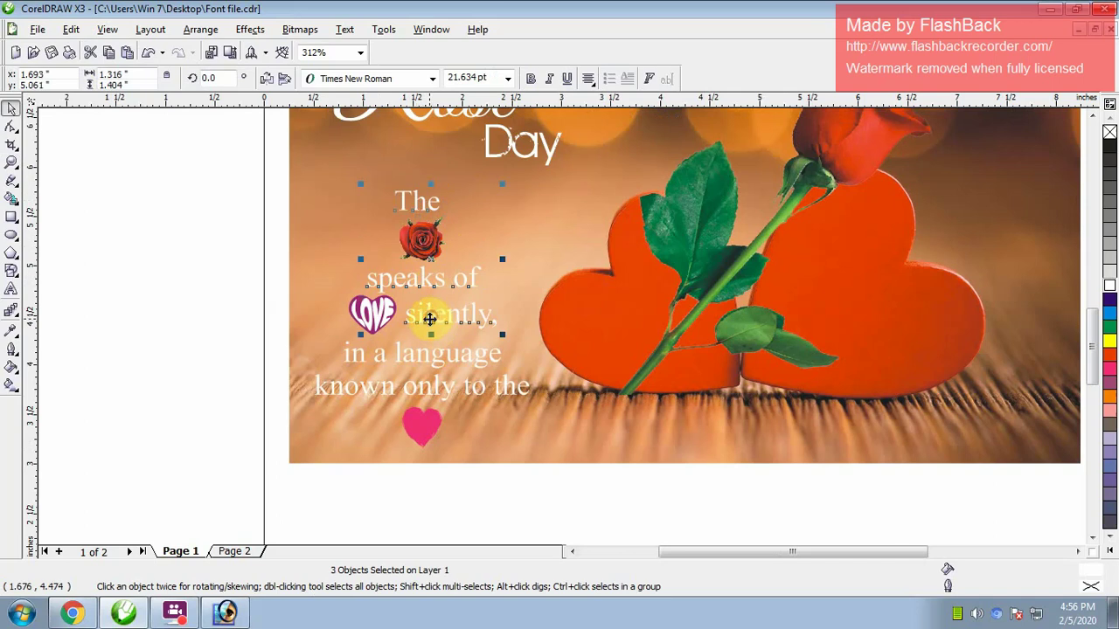
drag(195, 327, 623, 425)
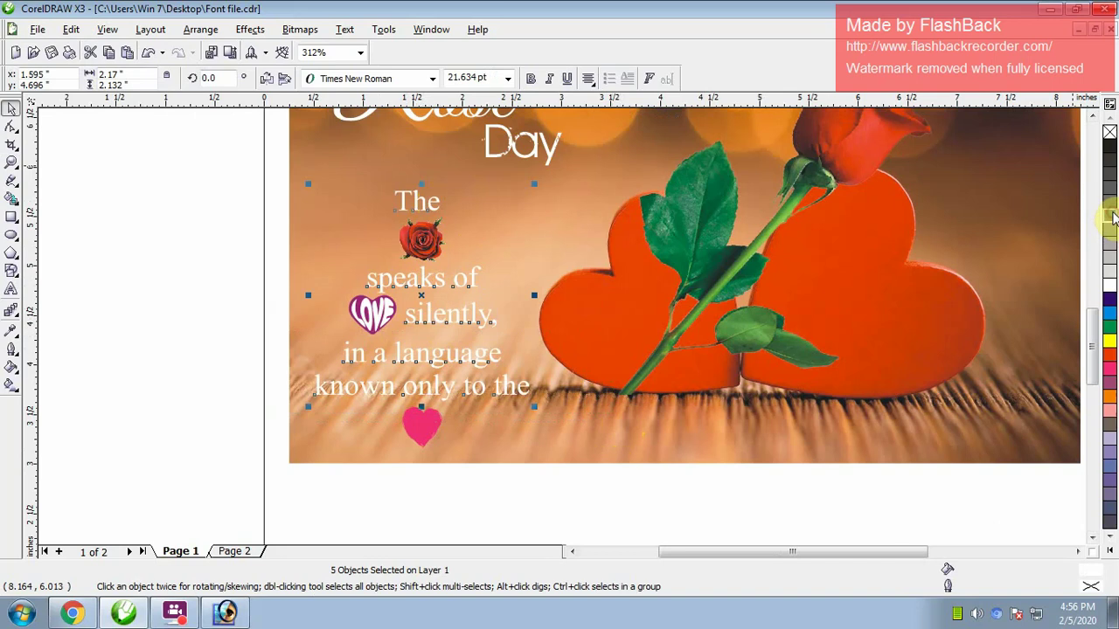
Group the five gray quote copies and nudge the shadow up and right
key(Down)
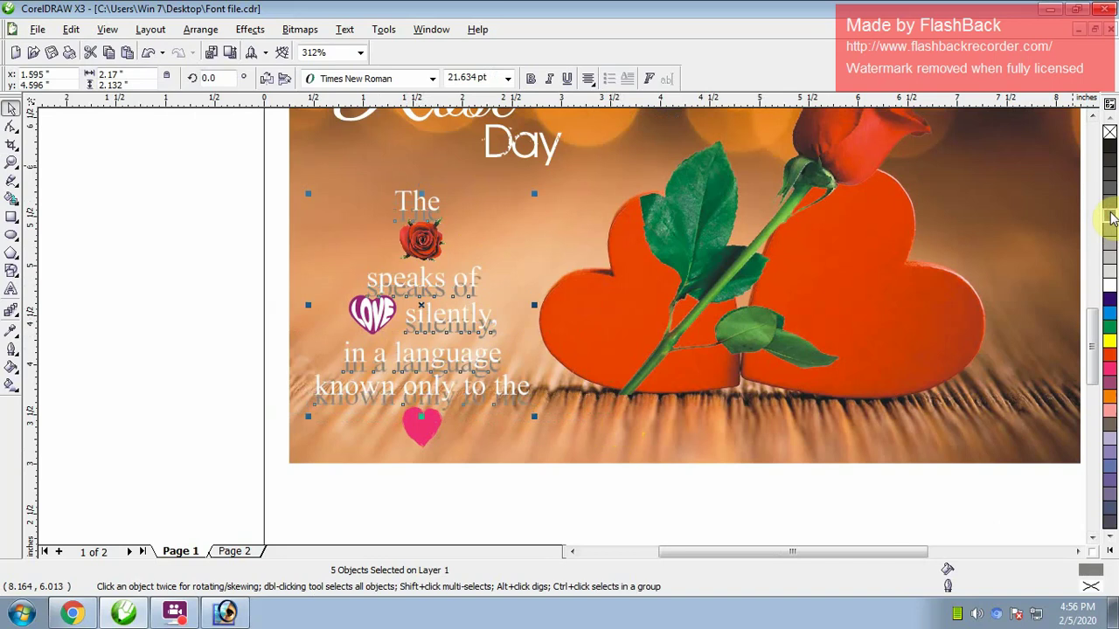
key(Up)
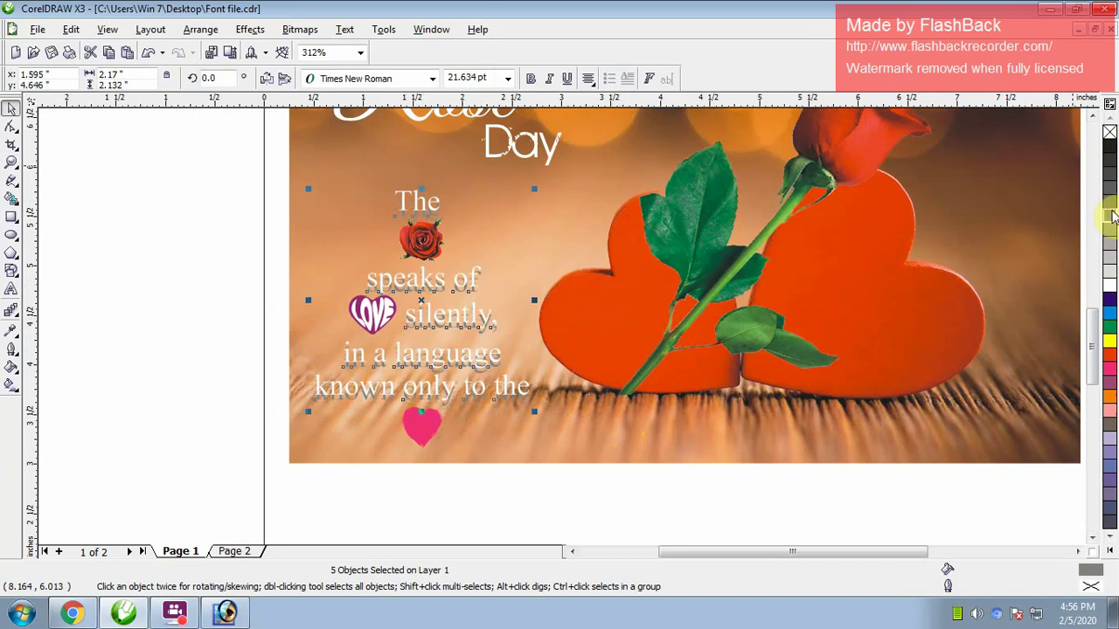
key(ctrl+g)
key(Up)
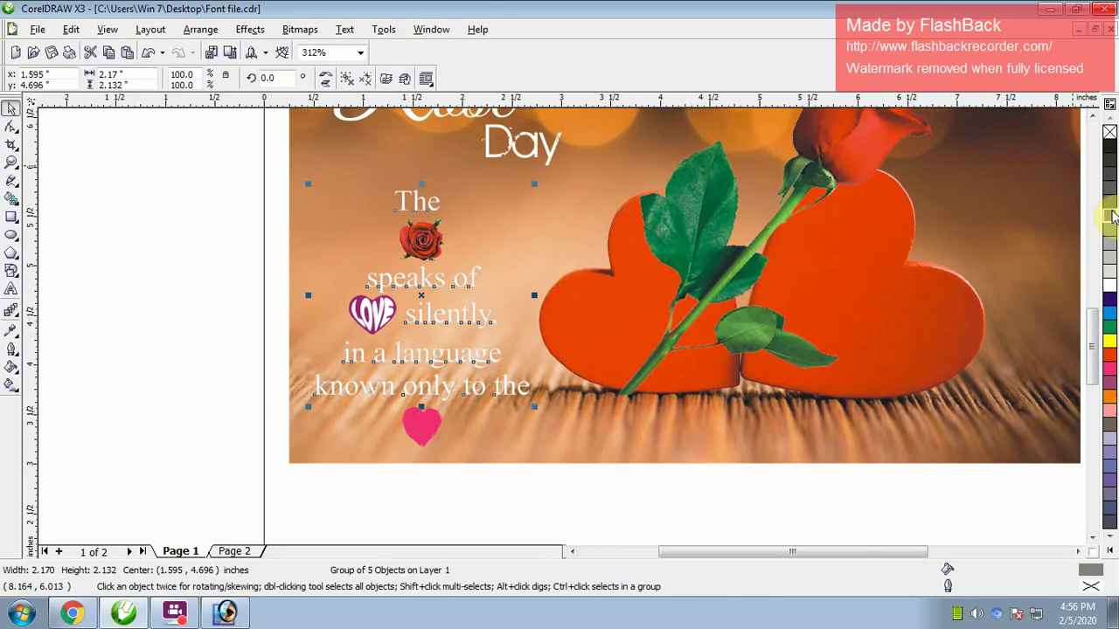
key(Right)
key(Right)
key(Right)
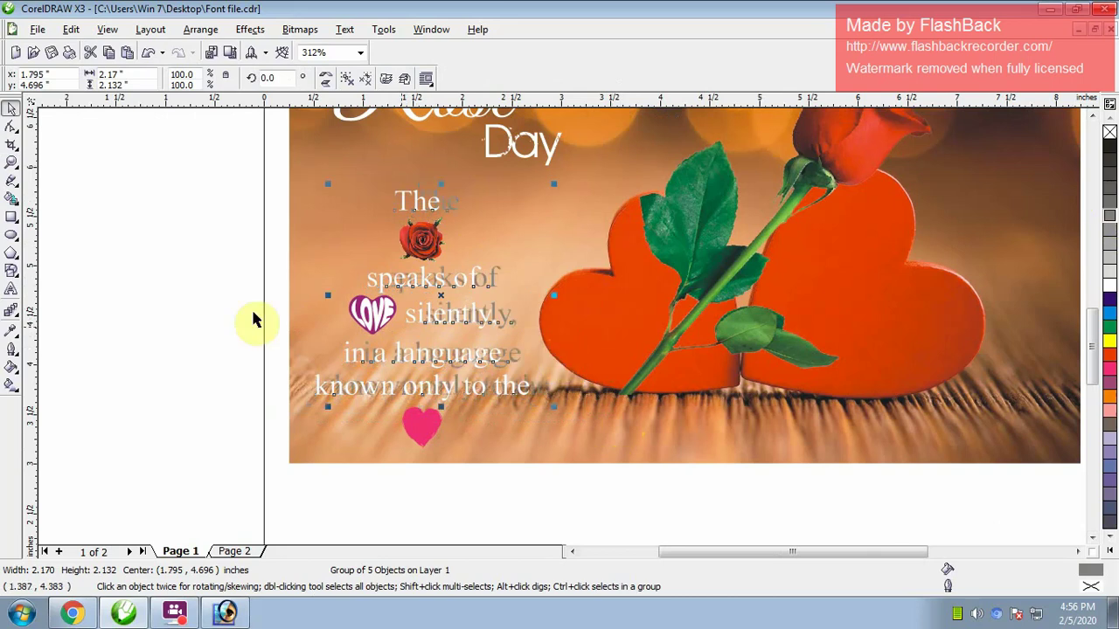
click(216, 313)
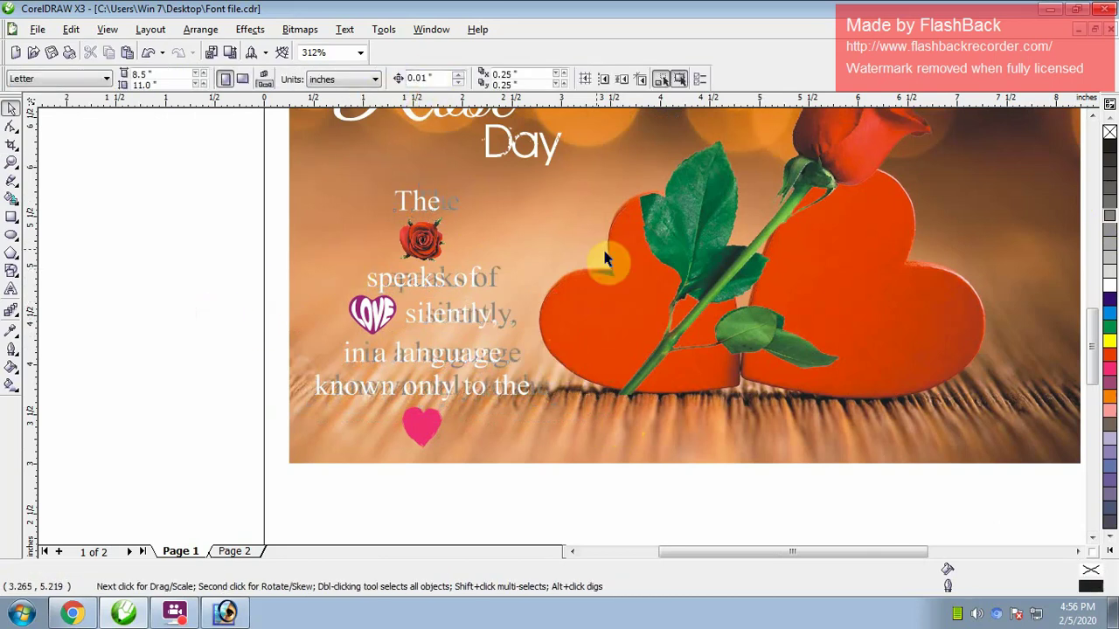
Reselect the gray shadow group and nudge it two steps left under the white text
click(497, 278)
click(494, 274)
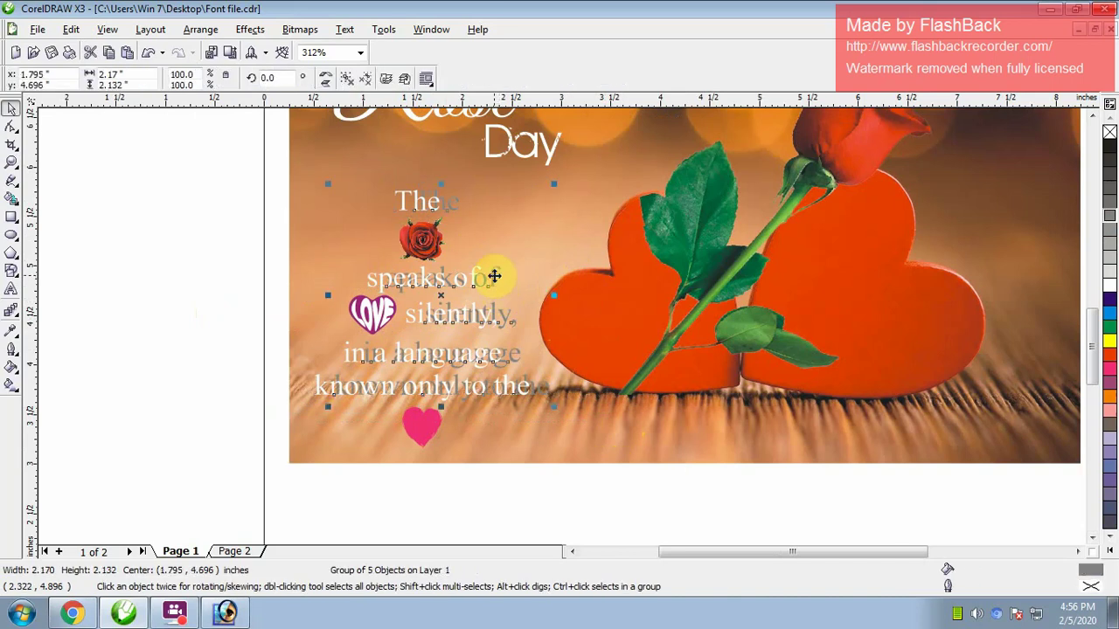
key(Left)
key(Left)
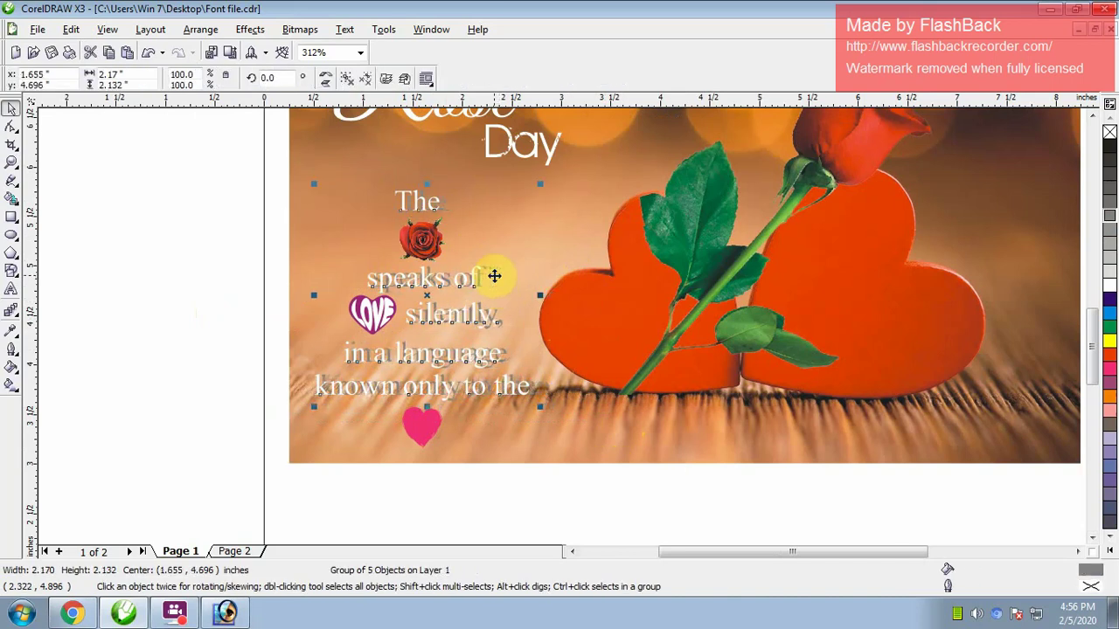
key(Left)
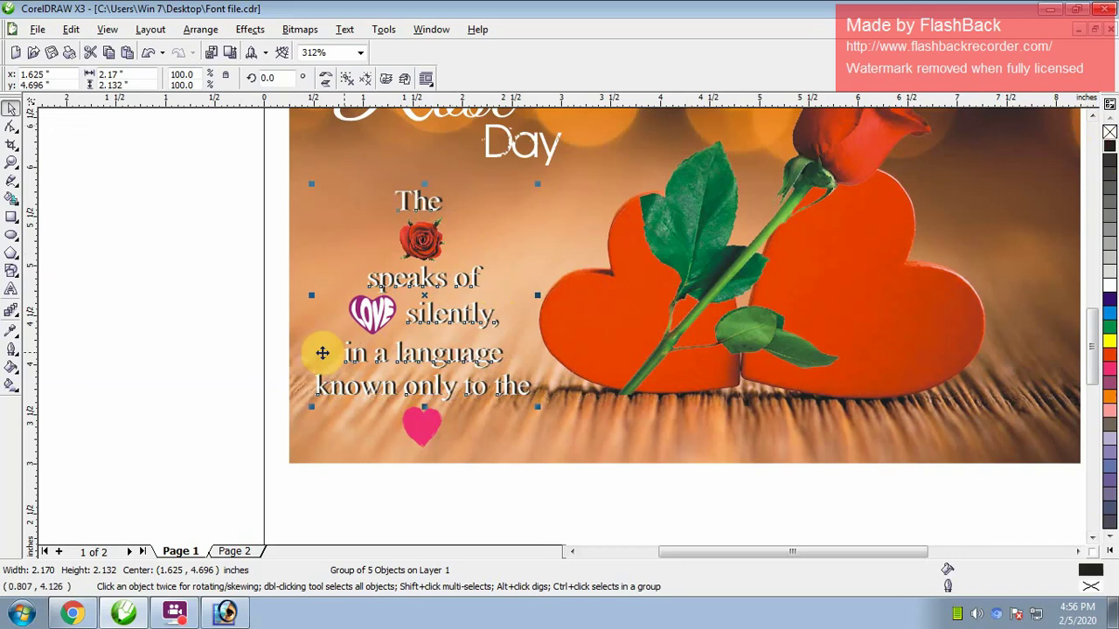
click(189, 338)
Zoom in on the quote and fine-tune the shadow group's offset slightly down and left
key(z)
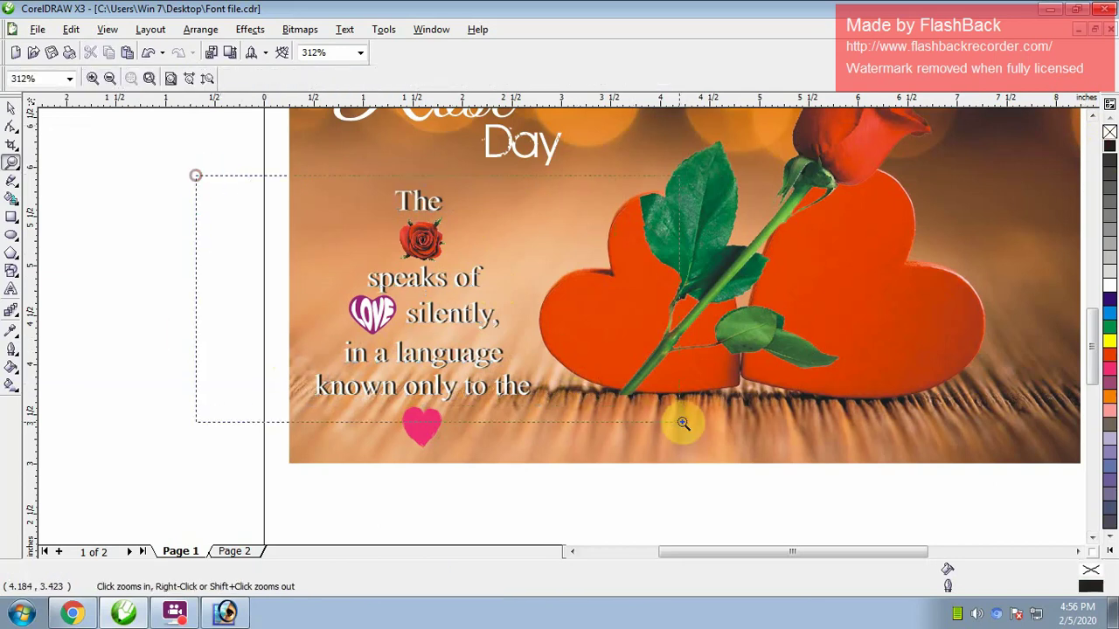
drag(214, 166, 679, 425)
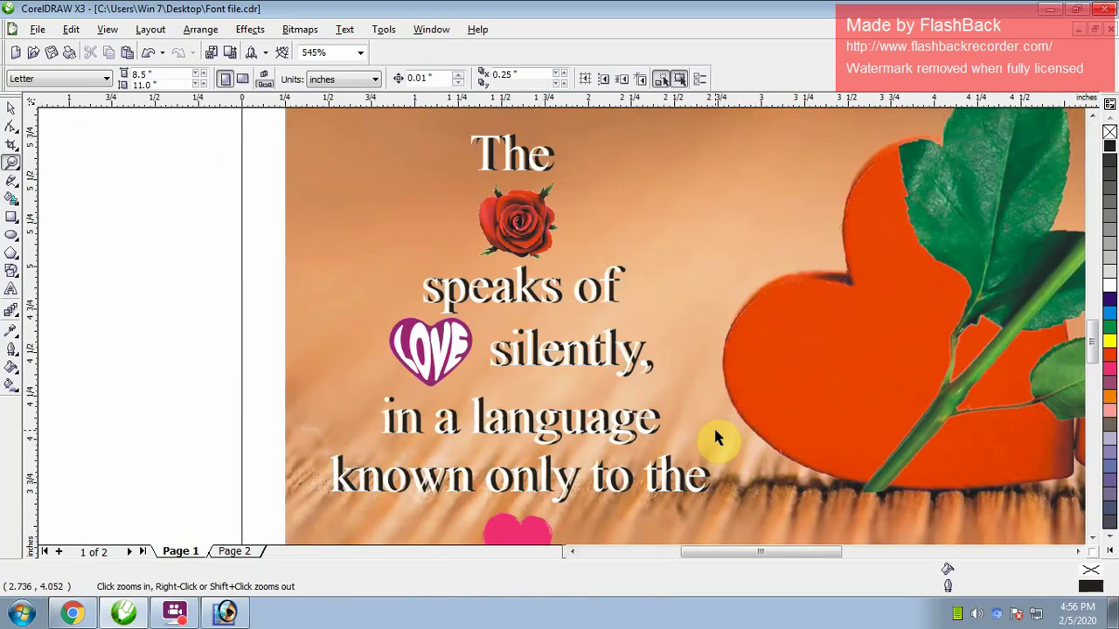
click(657, 423)
drag(714, 433, 712, 435)
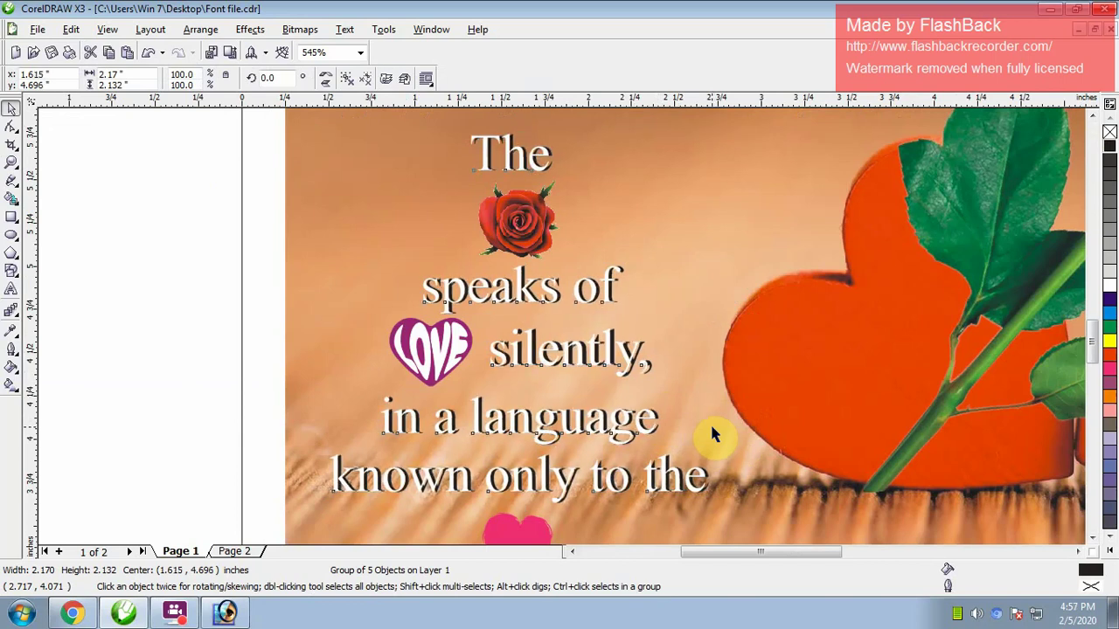
drag(712, 432, 708, 431)
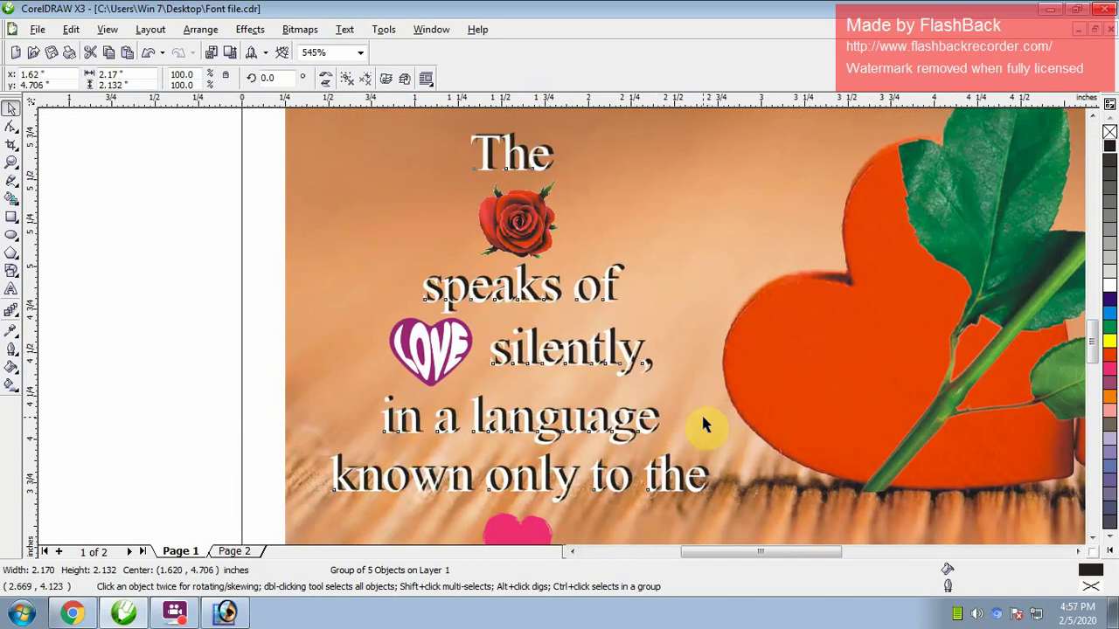
key(Down)
key(Down)
key(Down)
key(Up)
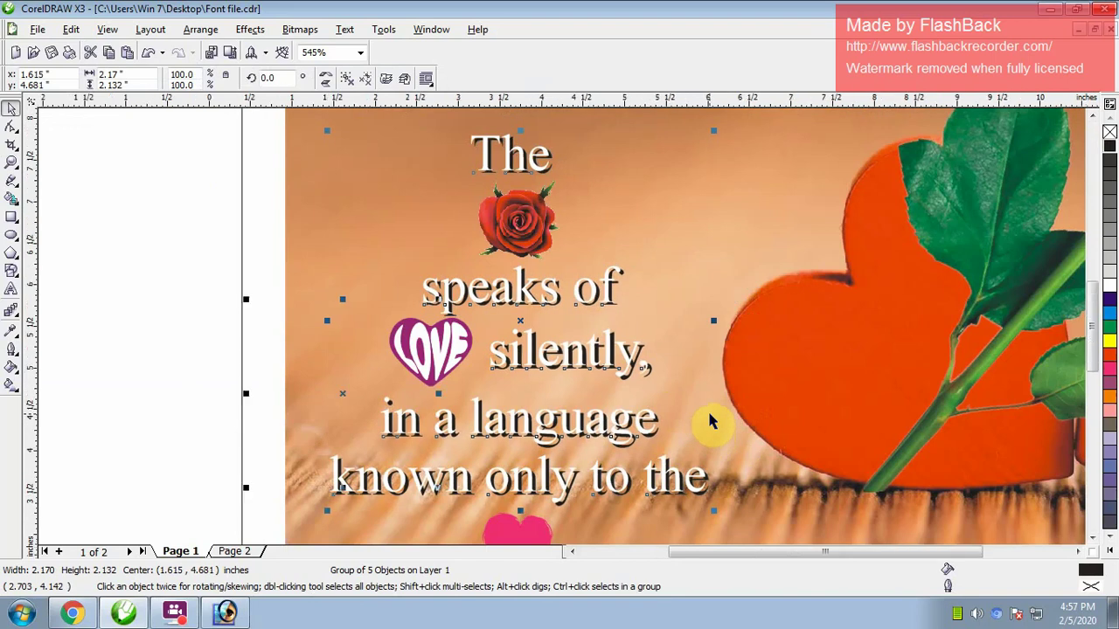
scroll(709, 422, down, 2)
click(140, 341)
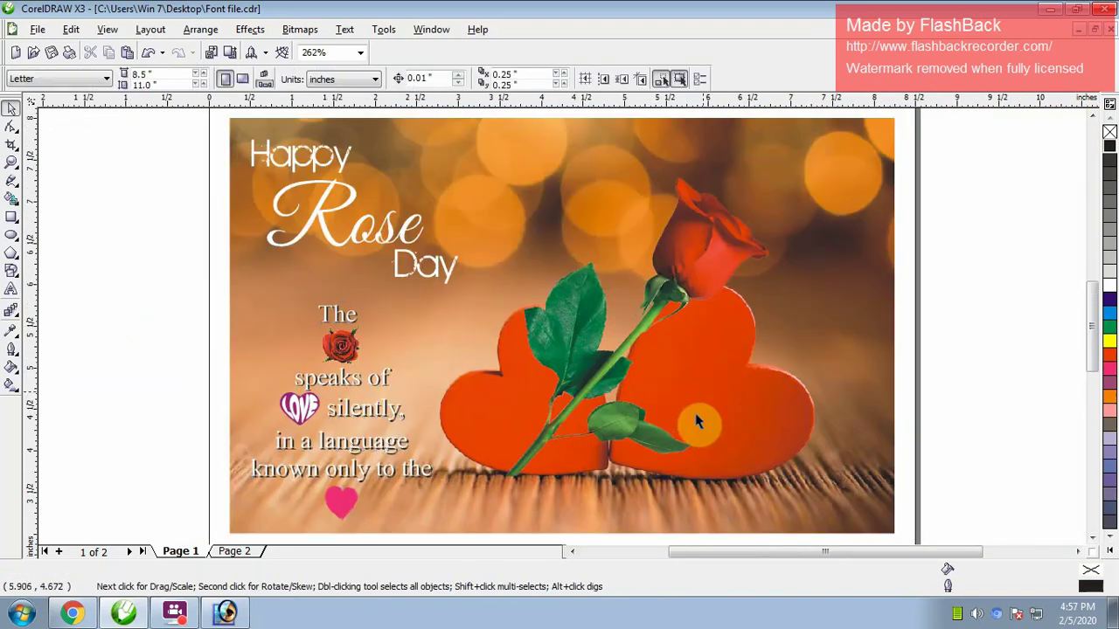